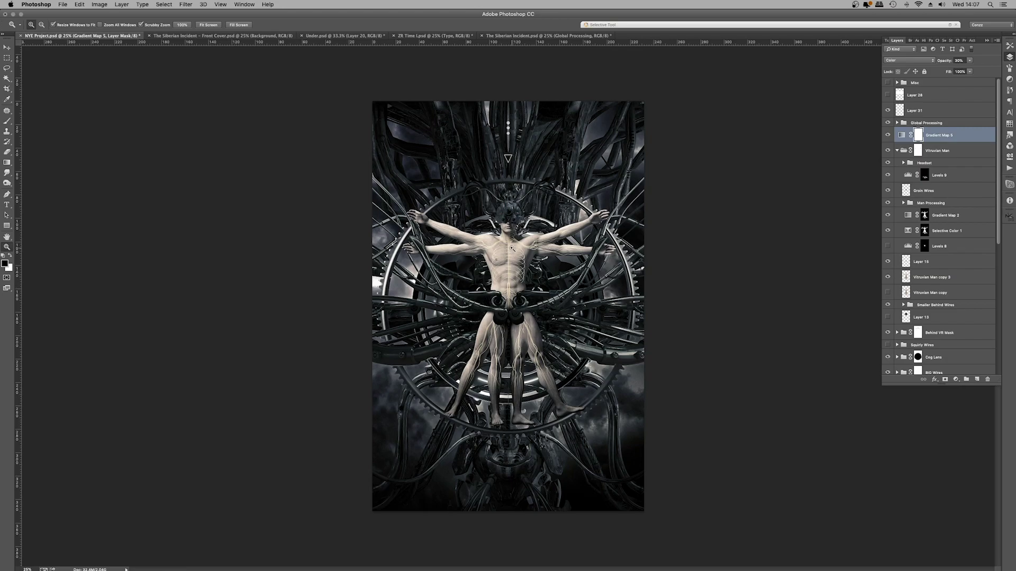
# - Zoom in to 100% on the figure's chest, then zoom back out to the whole cover
pyautogui.click(511, 248)
pyautogui.click(510, 248)
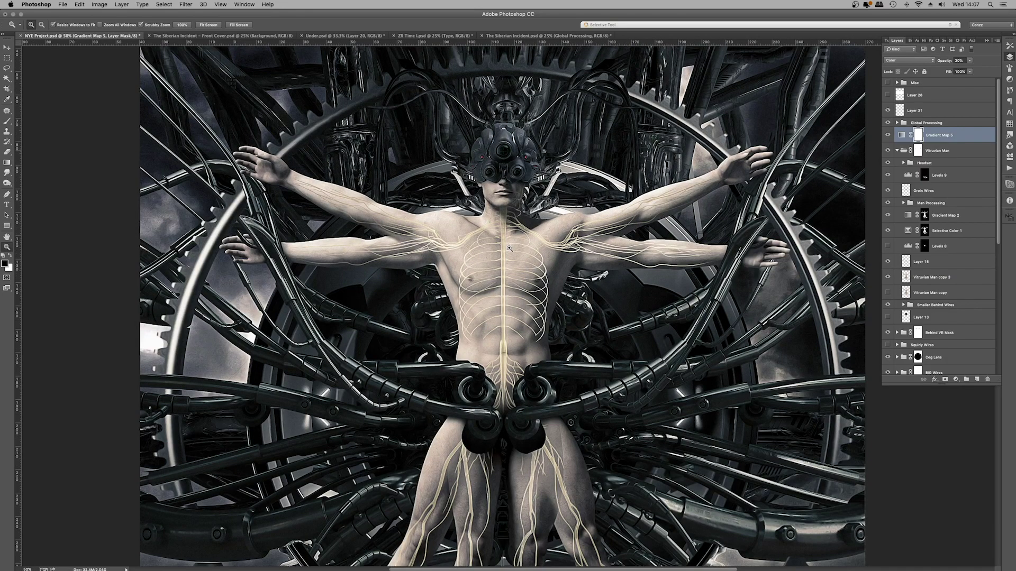
pyautogui.click(509, 248)
pyautogui.press('super+minus')
pyautogui.press('super+minus')
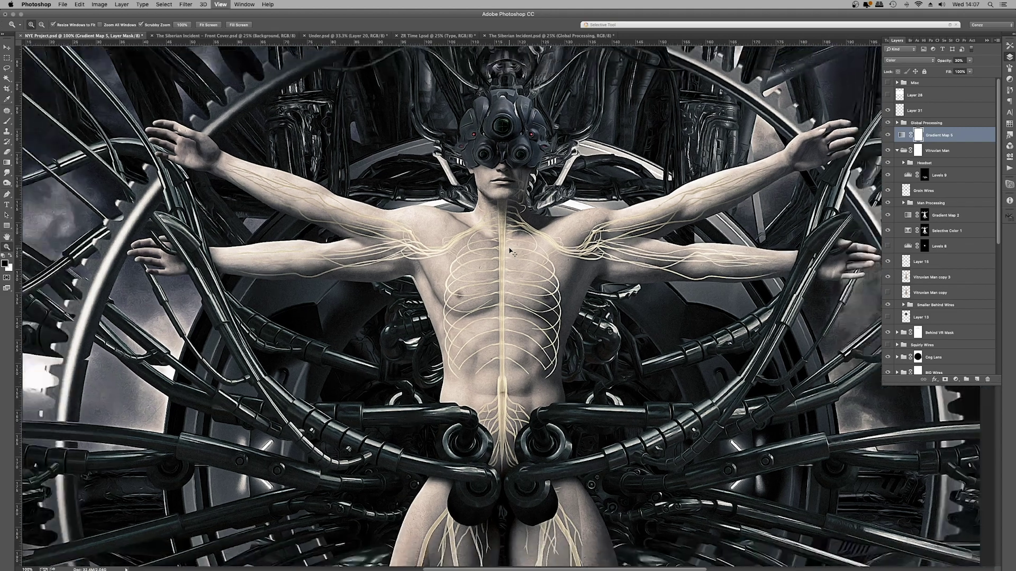
pyautogui.press('super+minus')
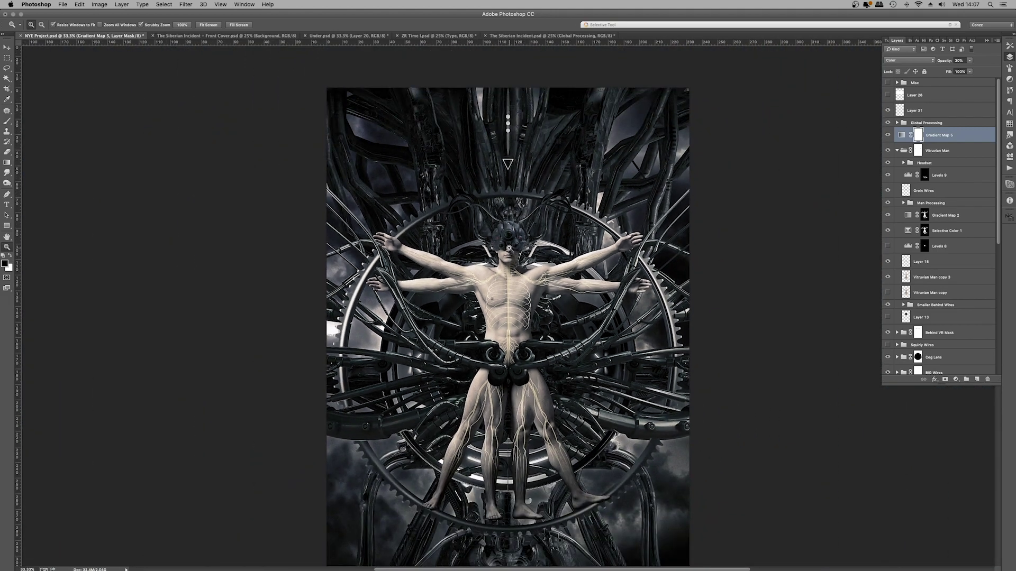
pyautogui.press('super+minus')
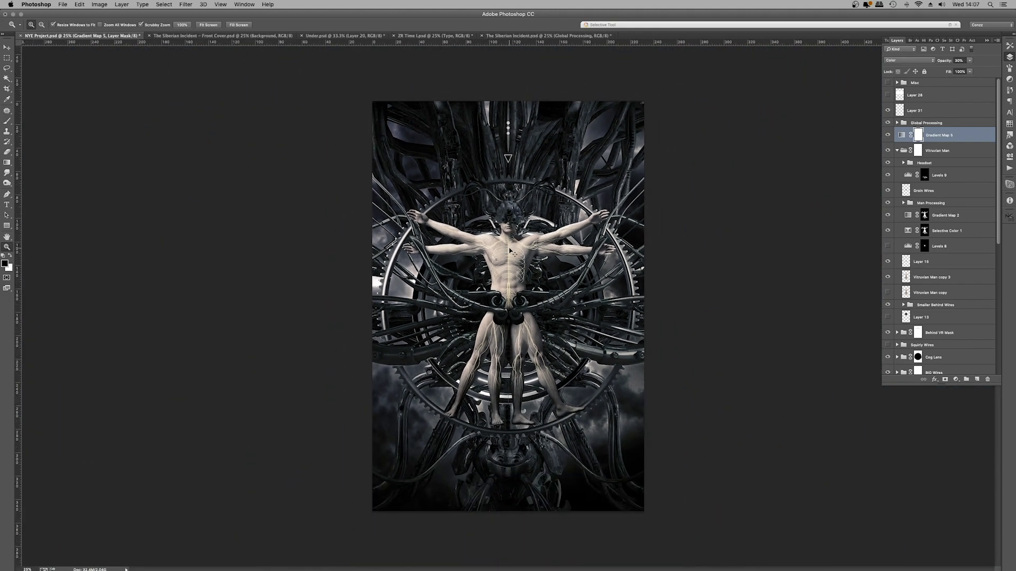
pyautogui.press('super+plus')
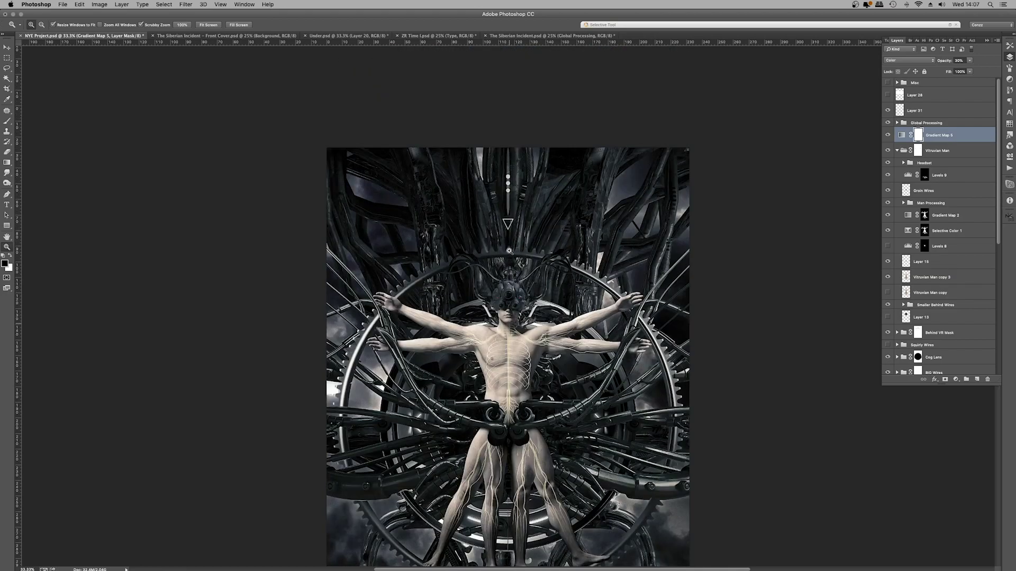
pyautogui.scroll(-2, 509, 251)
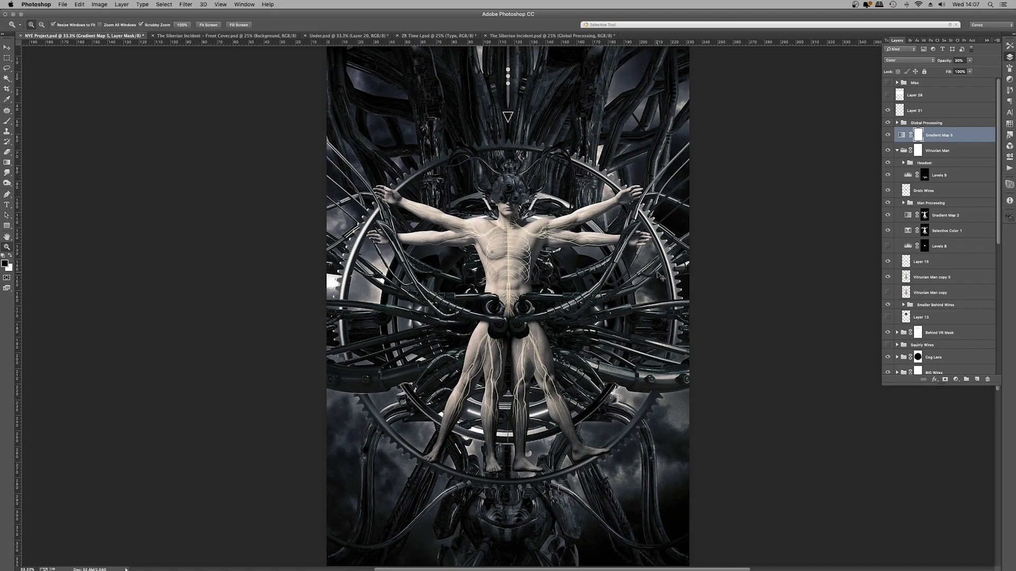
pyautogui.press('super+minus')
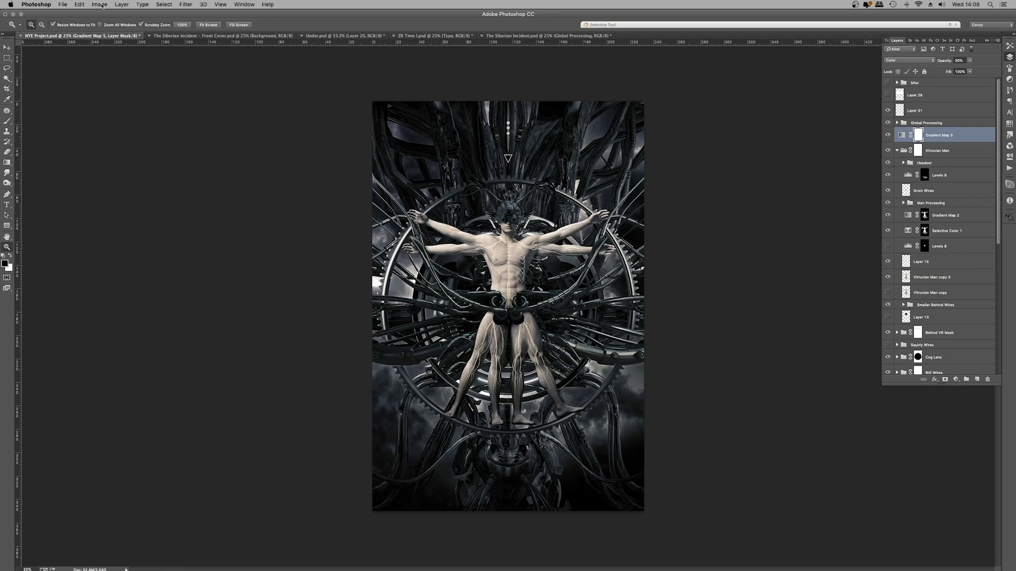
# - Select the Vitruvian Man copy 3 layer in the Layers panel
pyautogui.click(100, 4)
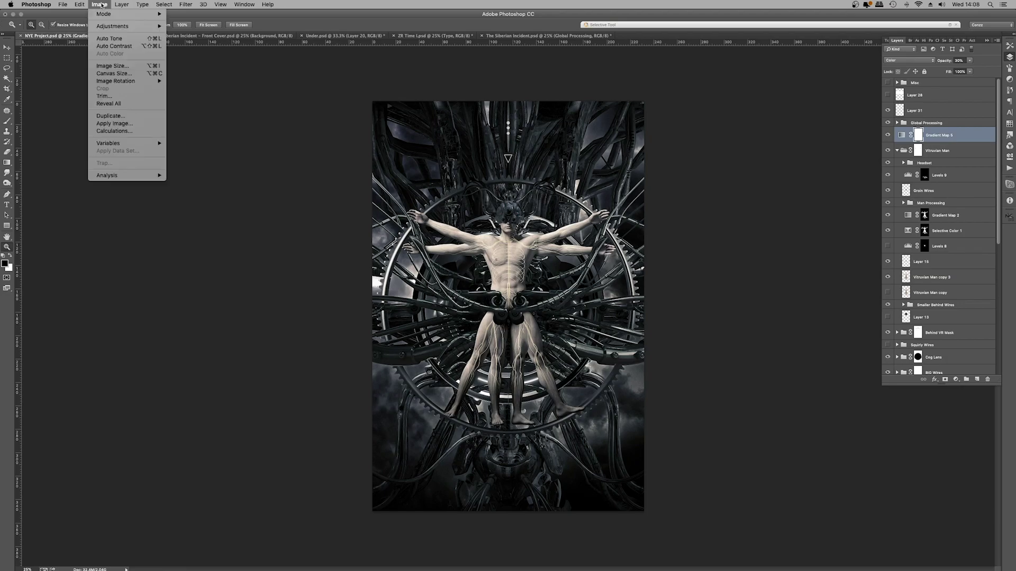
pyautogui.moveTo(132, 26)
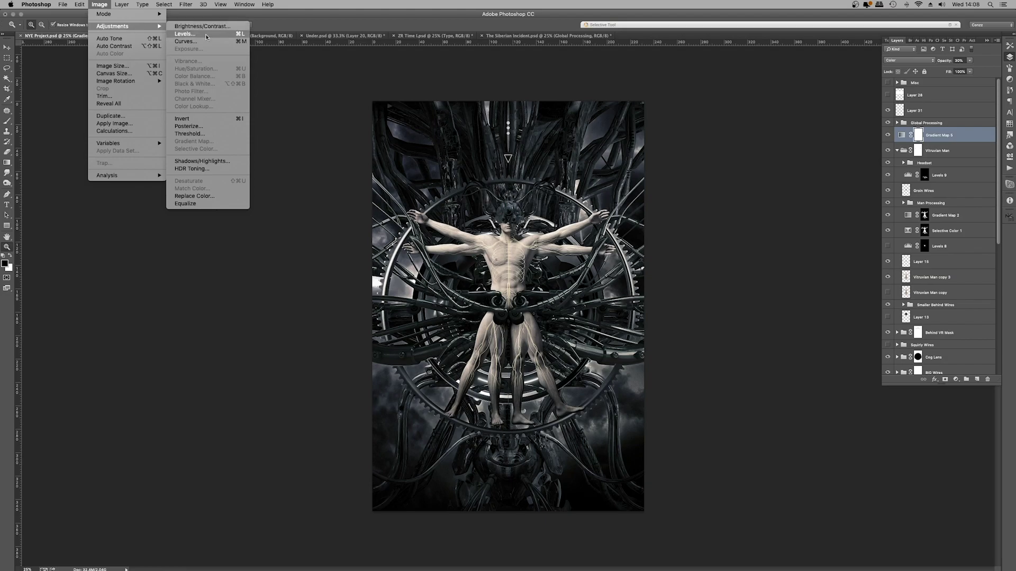
pyautogui.press('super+shift+slash')
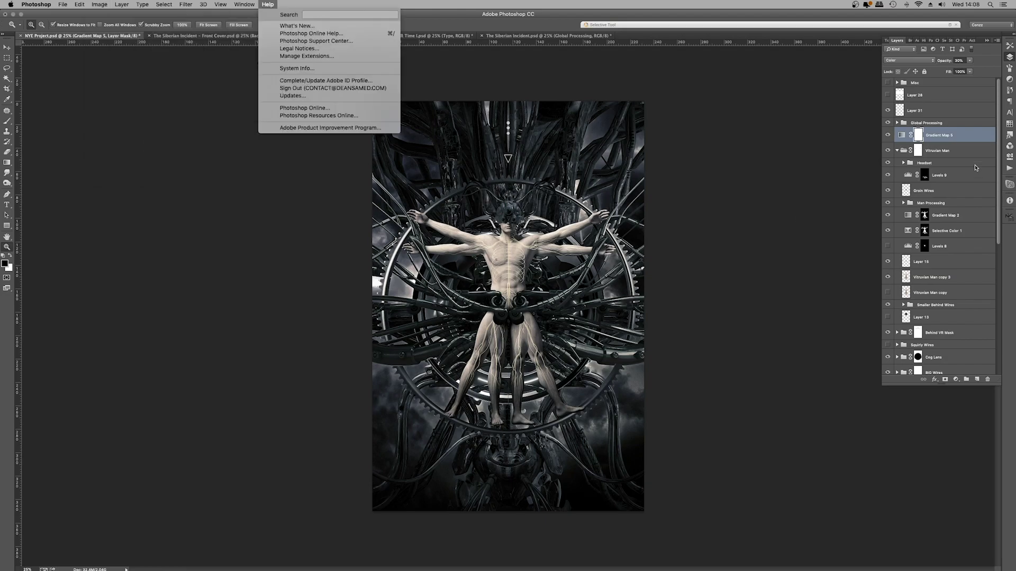
pyautogui.click(924, 108)
pyautogui.click(924, 112)
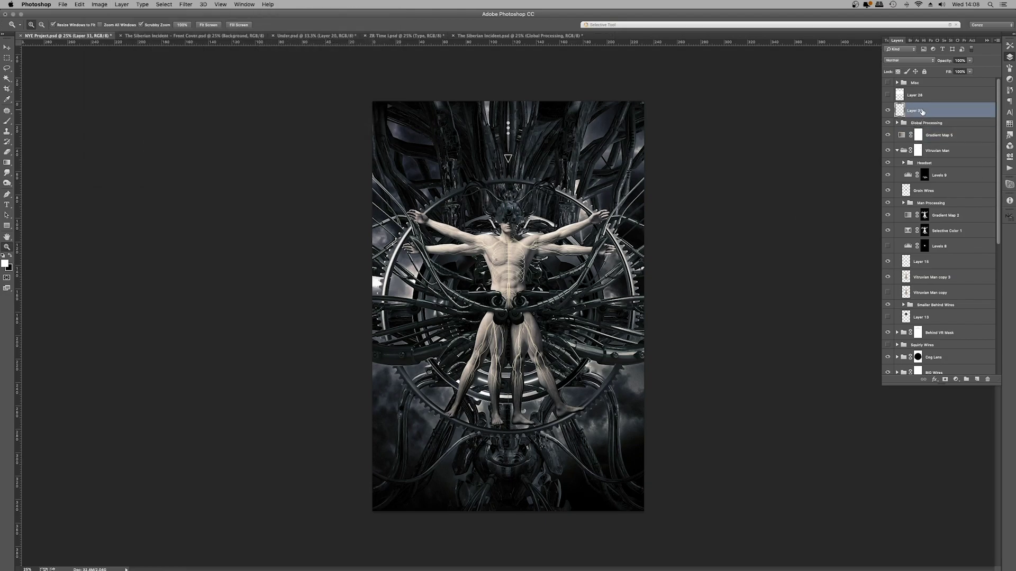
pyautogui.click(923, 284)
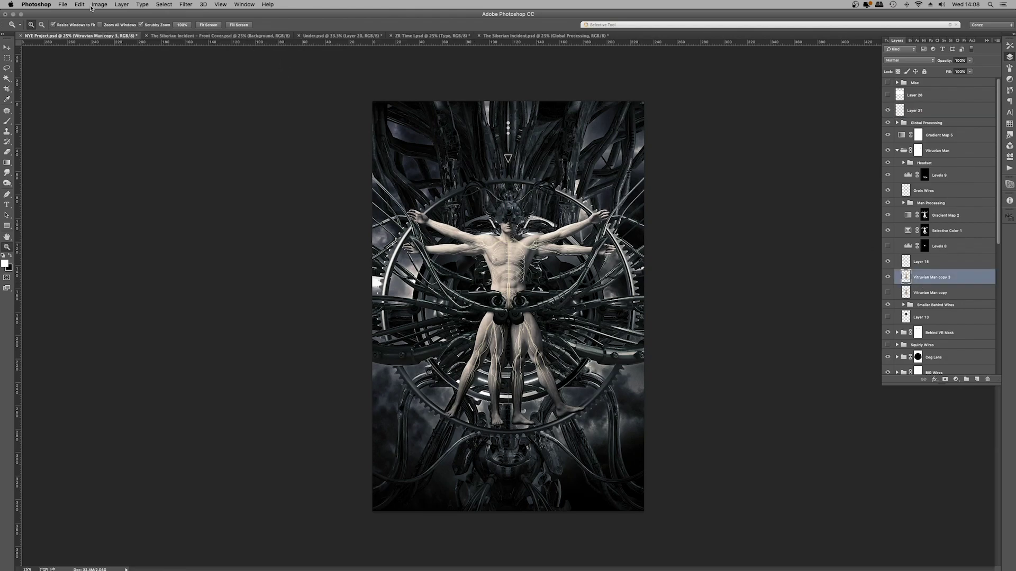
# - Apply Image > Adjustments > Selective Color to that layer and move the dialog off the figure
pyautogui.click(93, 6)
pyautogui.moveTo(127, 26)
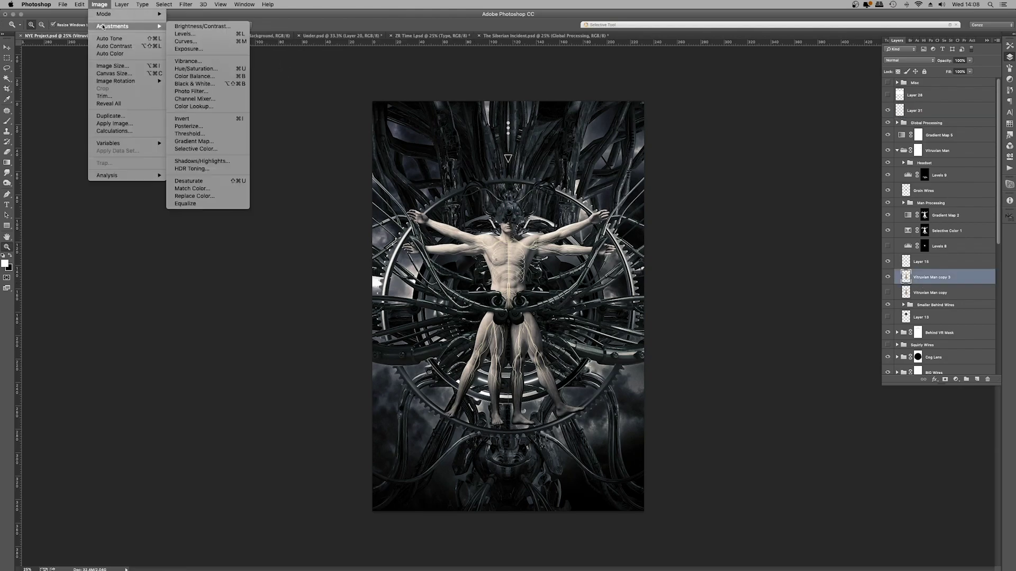
pyautogui.click(242, 149)
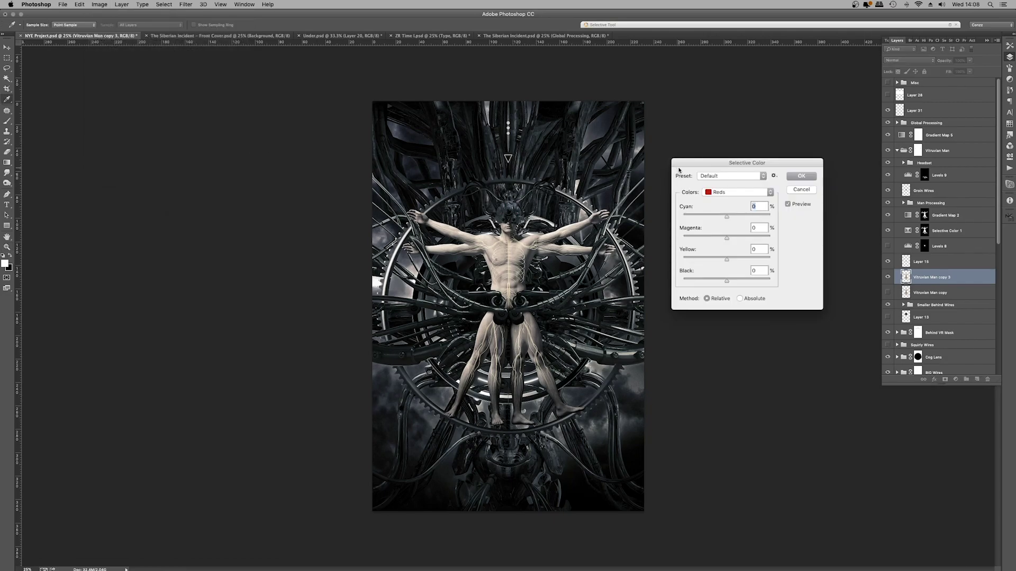
pyautogui.moveTo(718, 166); pyautogui.dragTo(231, 180)
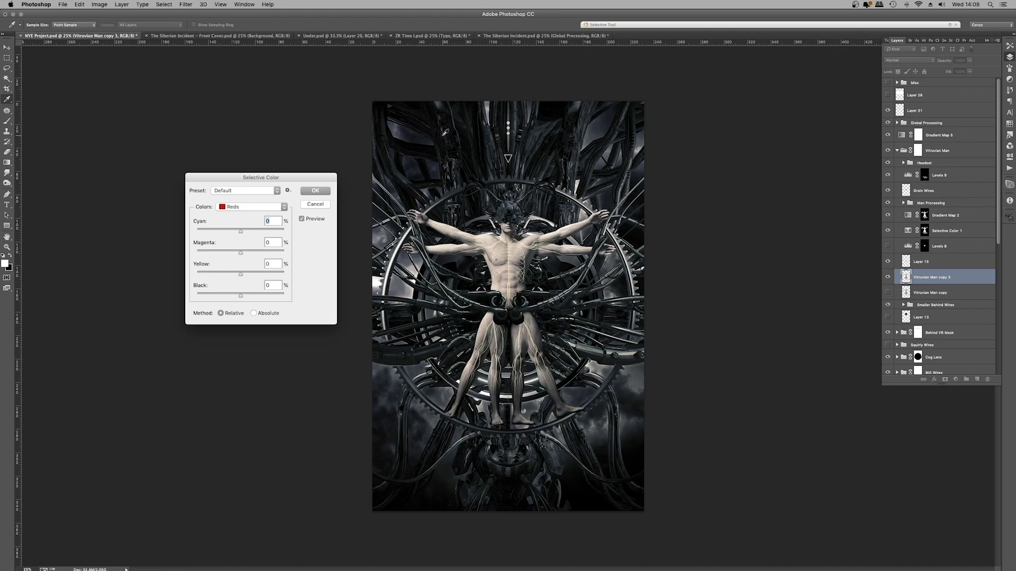
# - Cancel the direct Selective Color and add a Selective Color adjustment layer above Layer 31
pyautogui.click(319, 206)
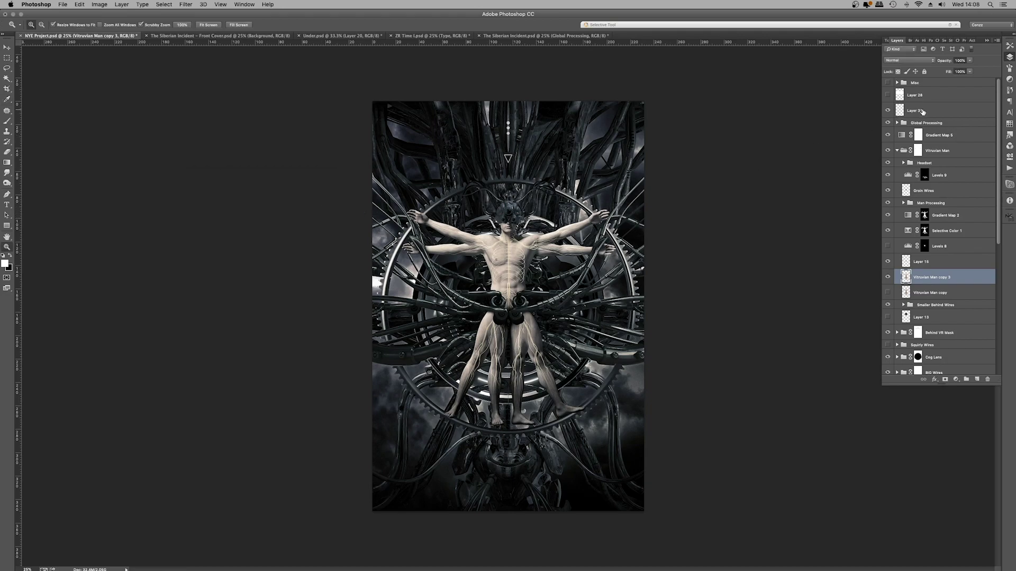
pyautogui.click(922, 111)
pyautogui.click(957, 379)
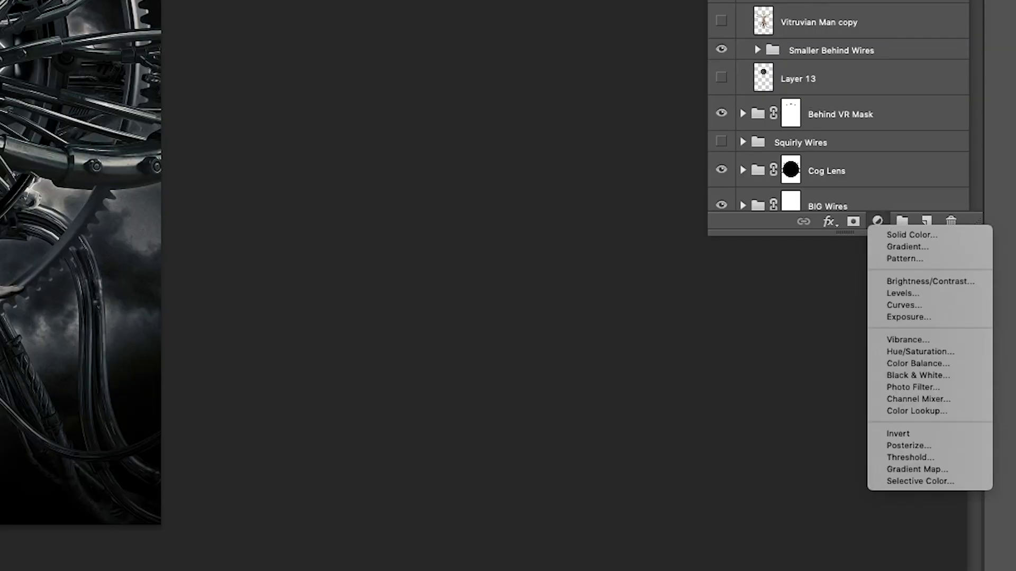
pyautogui.press('Escape')
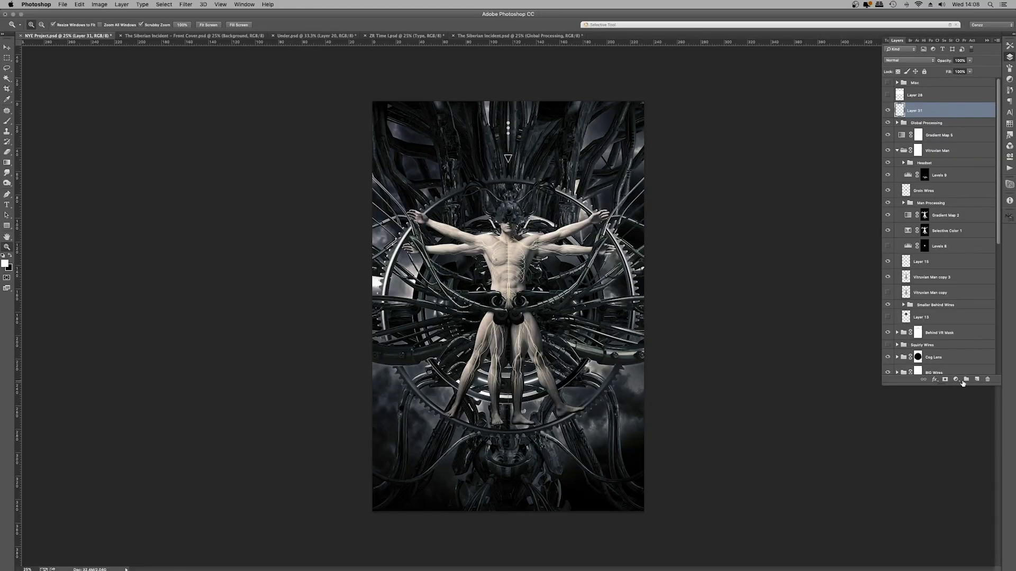
pyautogui.click(956, 379)
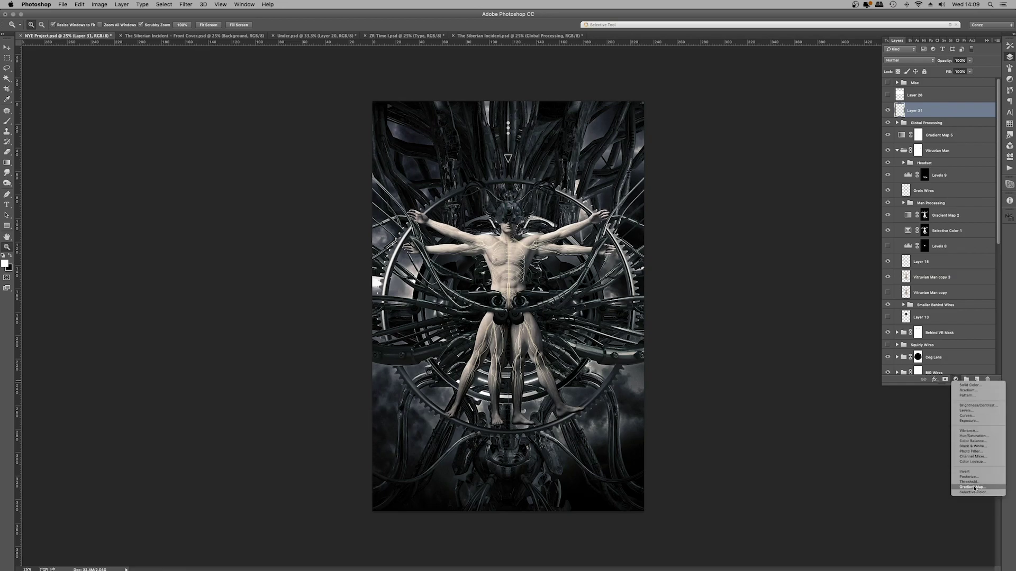
pyautogui.click(974, 492)
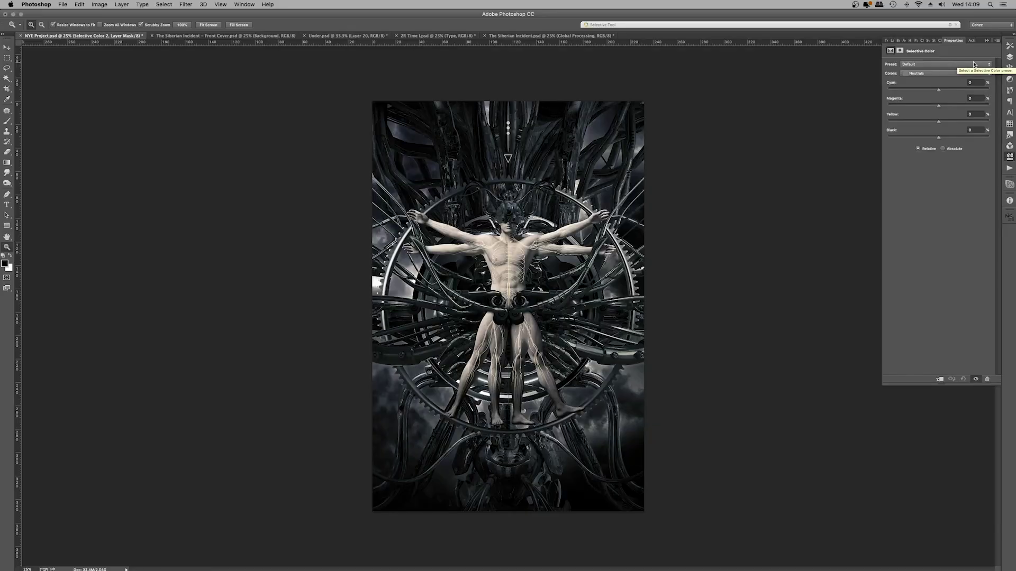
pyautogui.click(1010, 57)
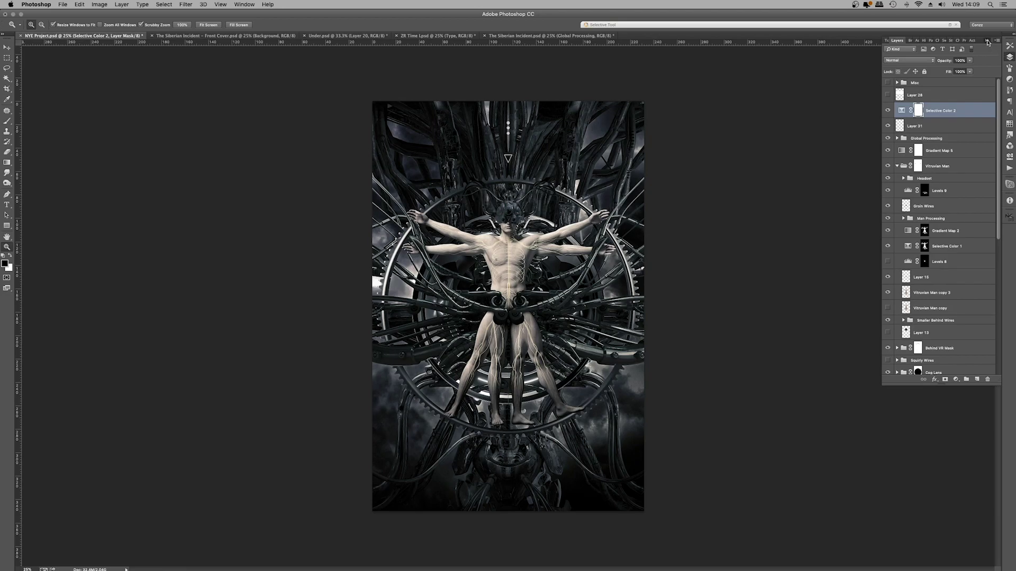
pyautogui.click(987, 41)
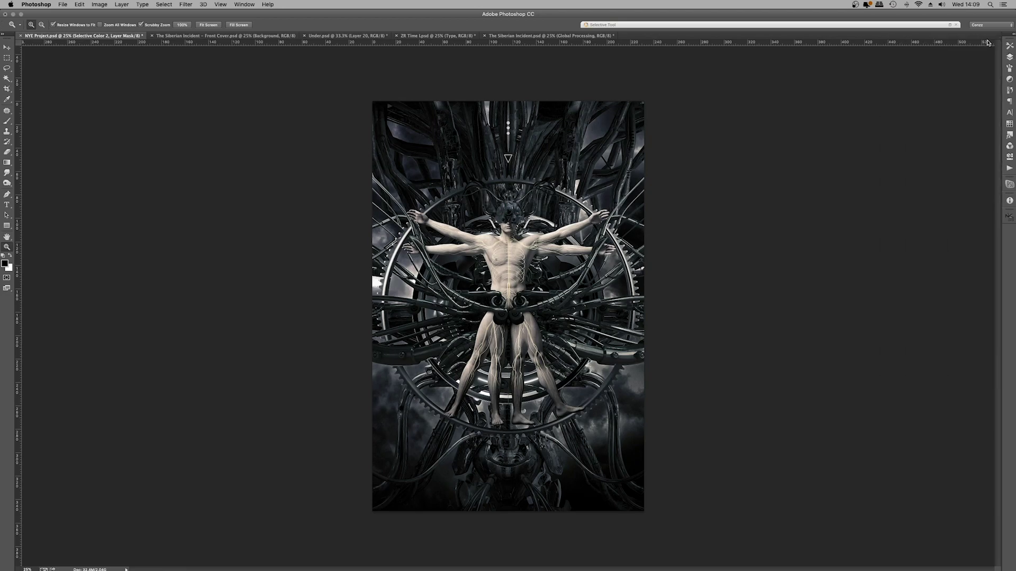
pyautogui.click(1009, 58)
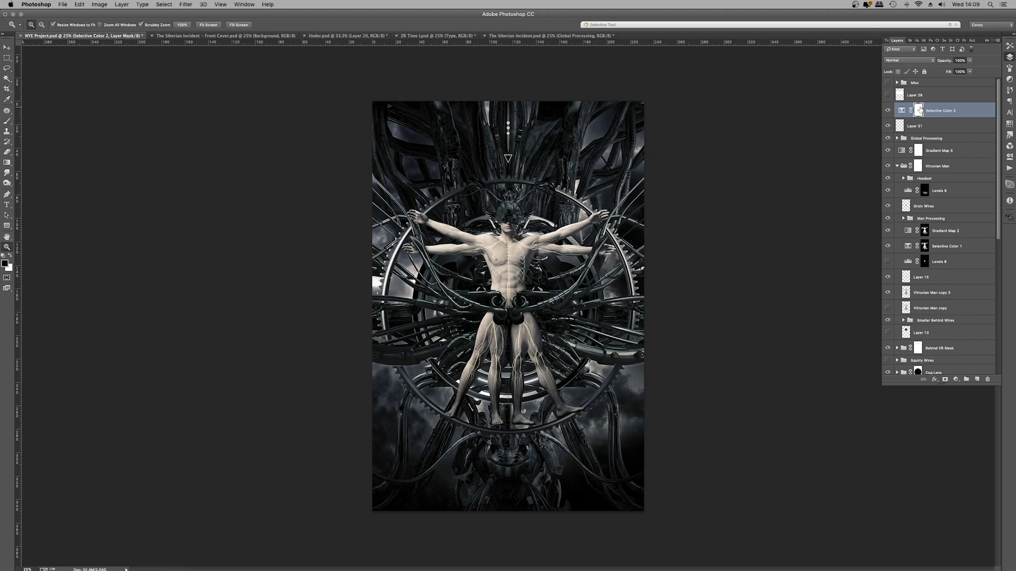
# - Float the Selective Color 2 properties panel and set its colour range to Neutrals
pyautogui.doubleClick(901, 110)
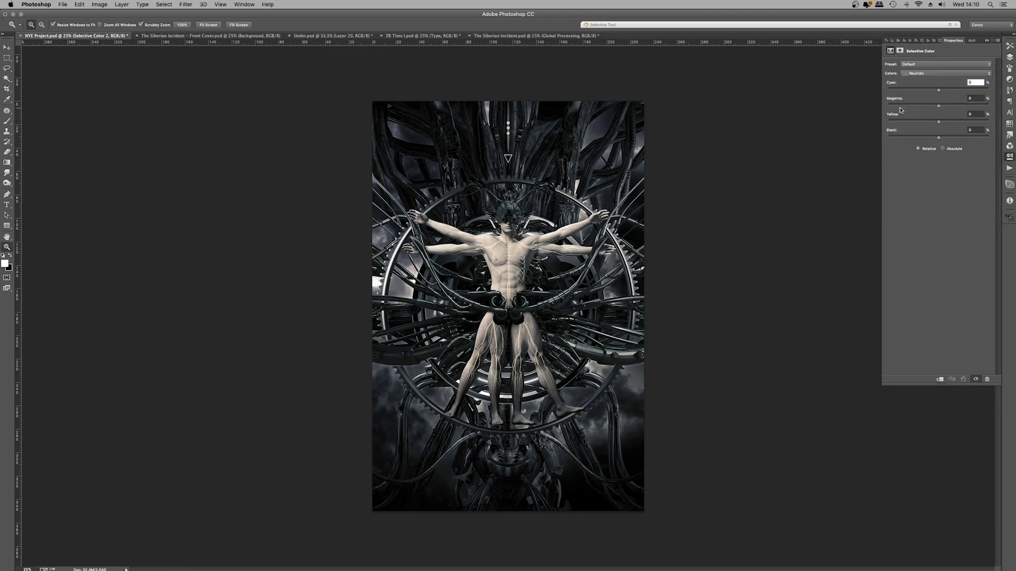
pyautogui.moveTo(952, 39); pyautogui.dragTo(245, 116)
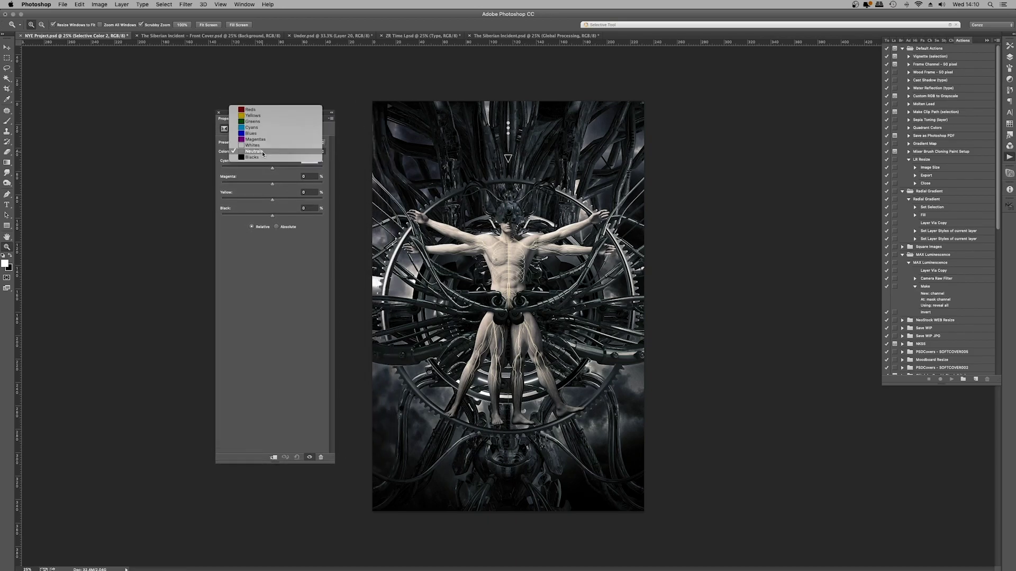
pyautogui.click(263, 152)
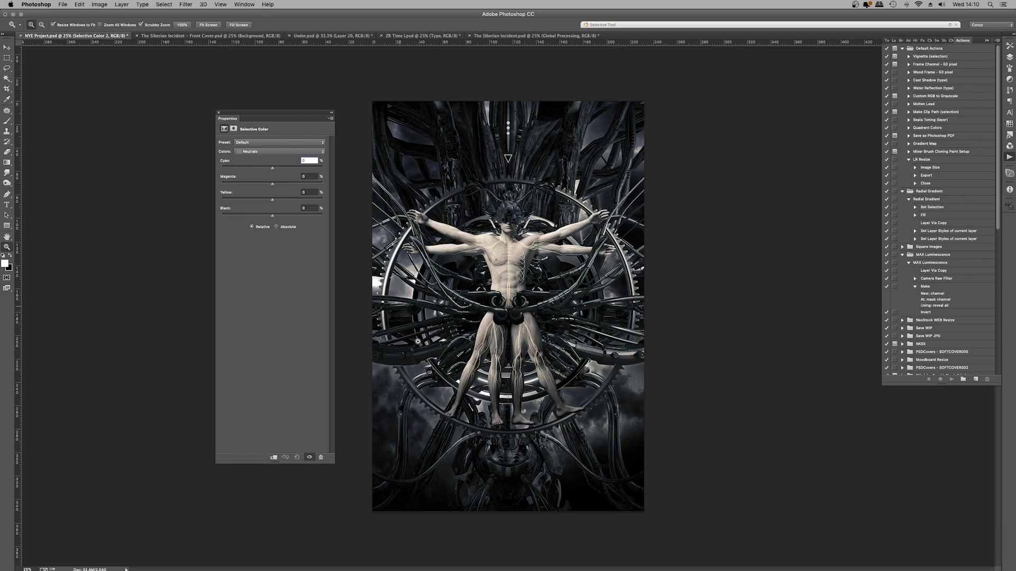
pyautogui.click(274, 152)
pyautogui.click(274, 151)
# - Try a green-cyan Neutrals tint, pulling Cyan down to -75 and adjusting it again
pyautogui.moveTo(273, 168); pyautogui.dragTo(272, 217)
pyautogui.moveTo(287, 113); pyautogui.dragTo(306, 129)
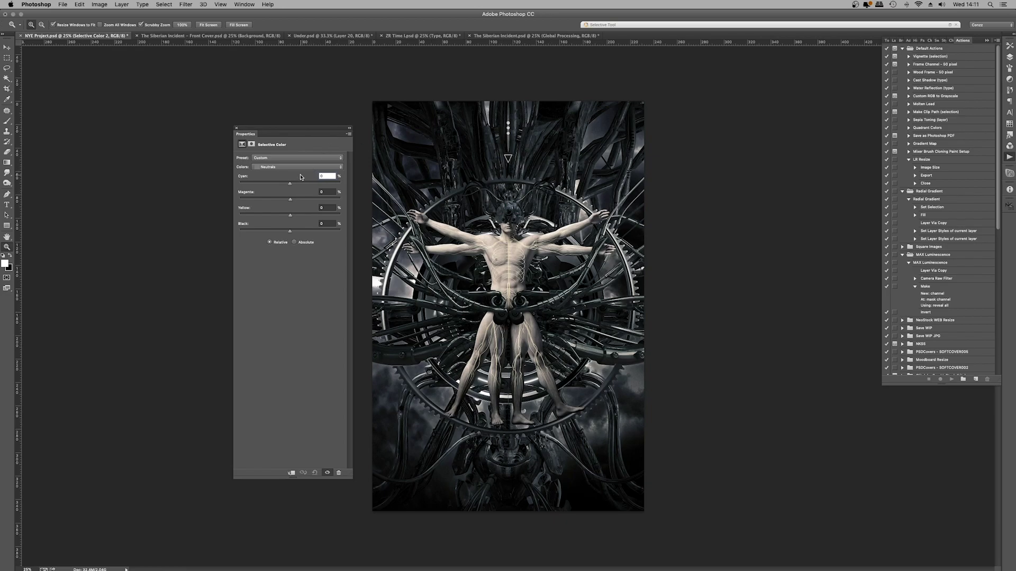
pyautogui.moveTo(290, 184); pyautogui.dragTo(284, 231)
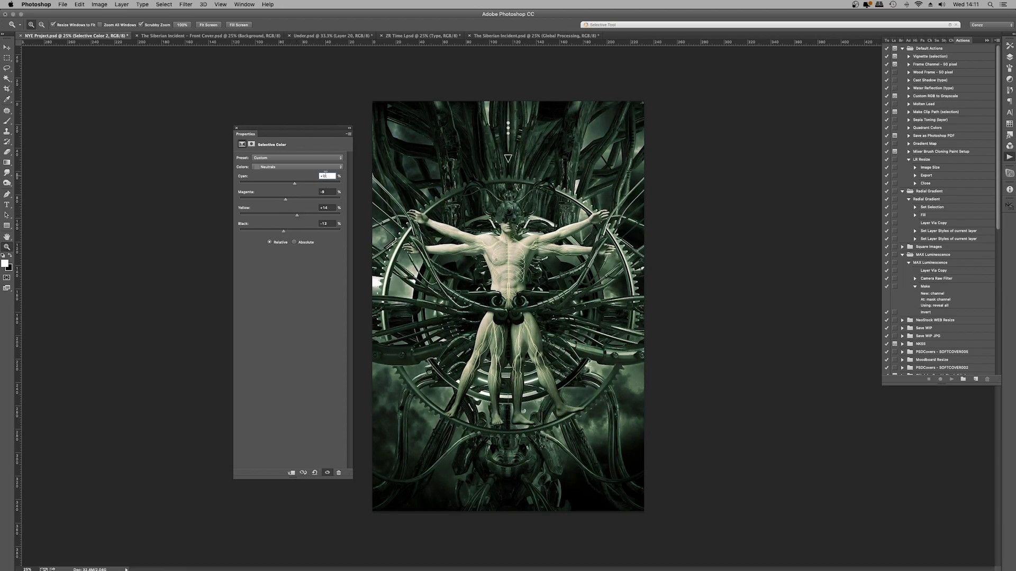
# - Reset the Neutrals Cyan, Magenta, Yellow and Black values to 0
pyautogui.doubleClick(324, 174)
pyautogui.write('0')
pyautogui.press('Tab')
pyautogui.write('0')
pyautogui.press('Tab')
pyautogui.write('0')
pyautogui.press('Tab')
pyautogui.write('0')
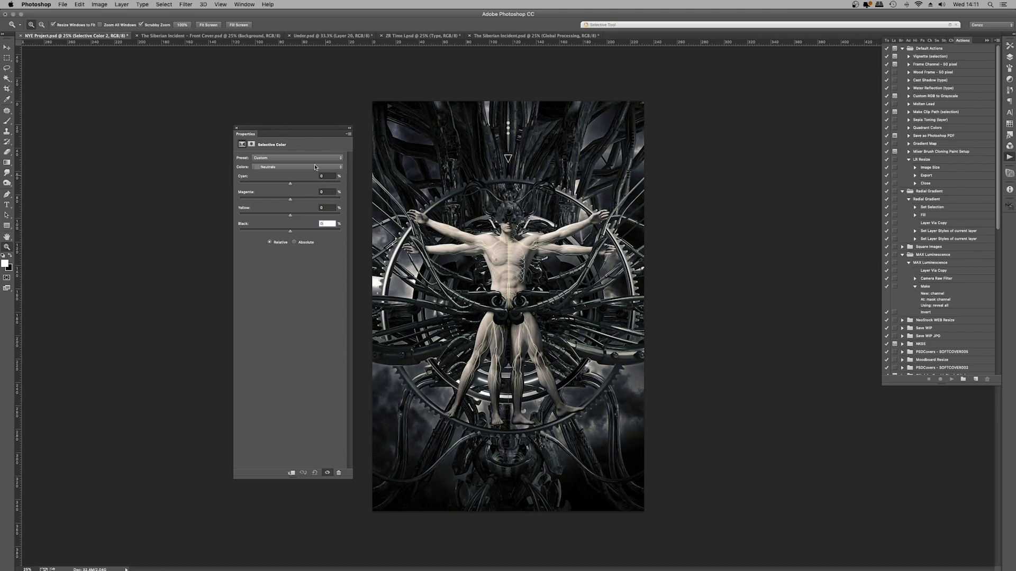
pyautogui.moveTo(296, 129); pyautogui.dragTo(289, 116)
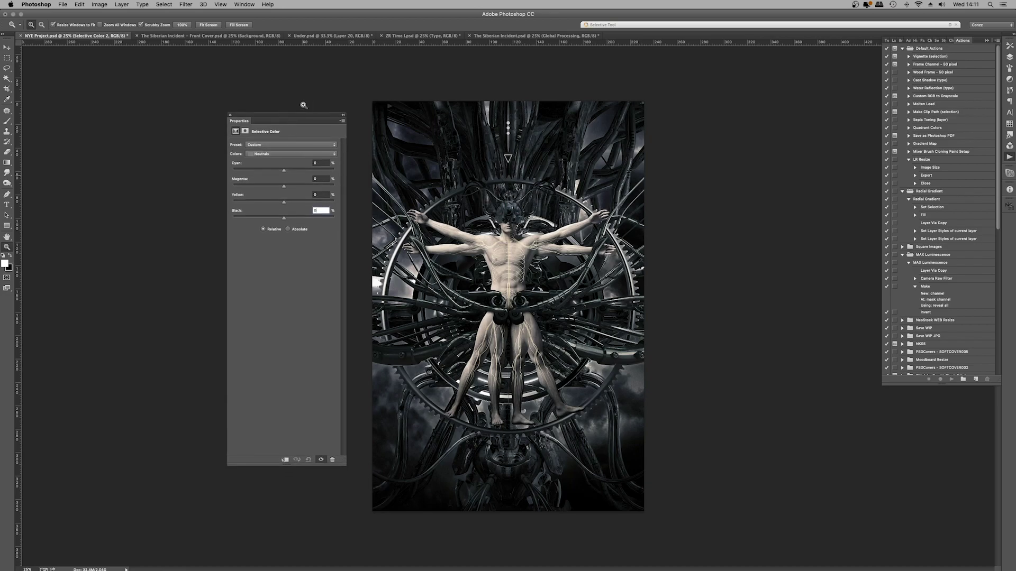
# - Switch Selective Color 2 to Whites and drag Cyan far down to cool the highlights
pyautogui.click(293, 154)
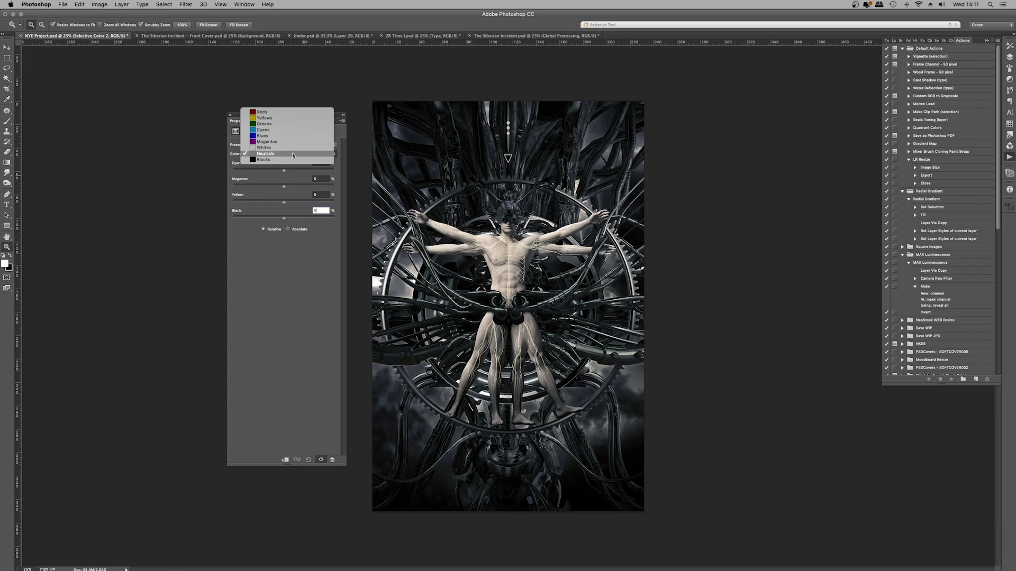
pyautogui.click(294, 150)
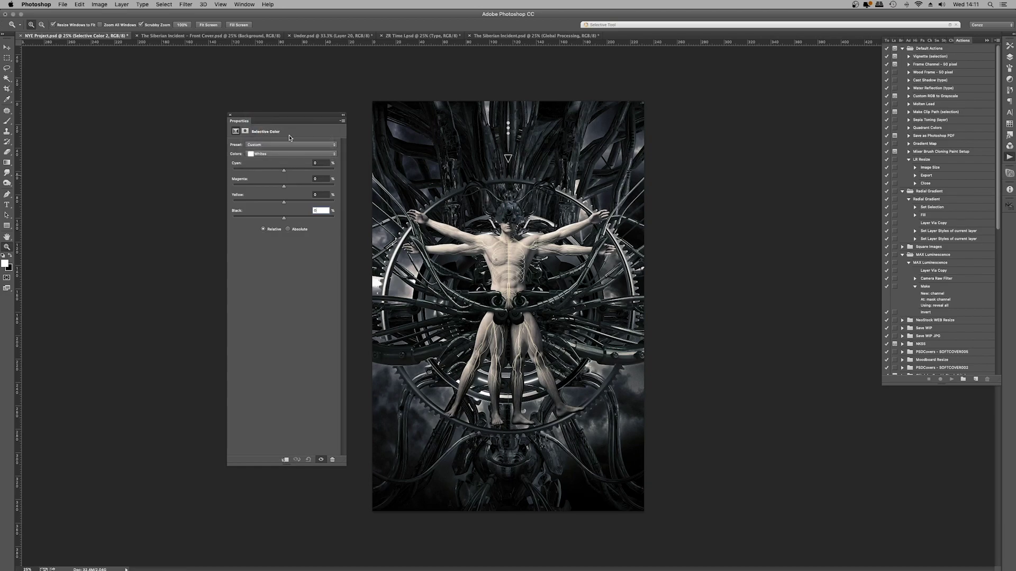
pyautogui.moveTo(292, 115); pyautogui.dragTo(250, 93)
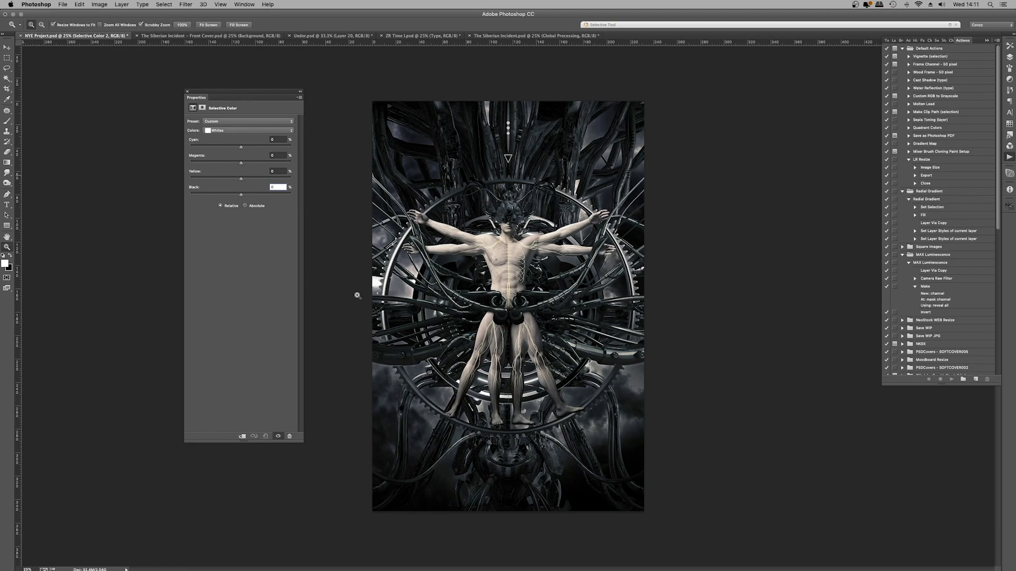
pyautogui.moveTo(236, 150); pyautogui.dragTo(224, 181)
pyautogui.moveTo(248, 93); pyautogui.dragTo(292, 132)
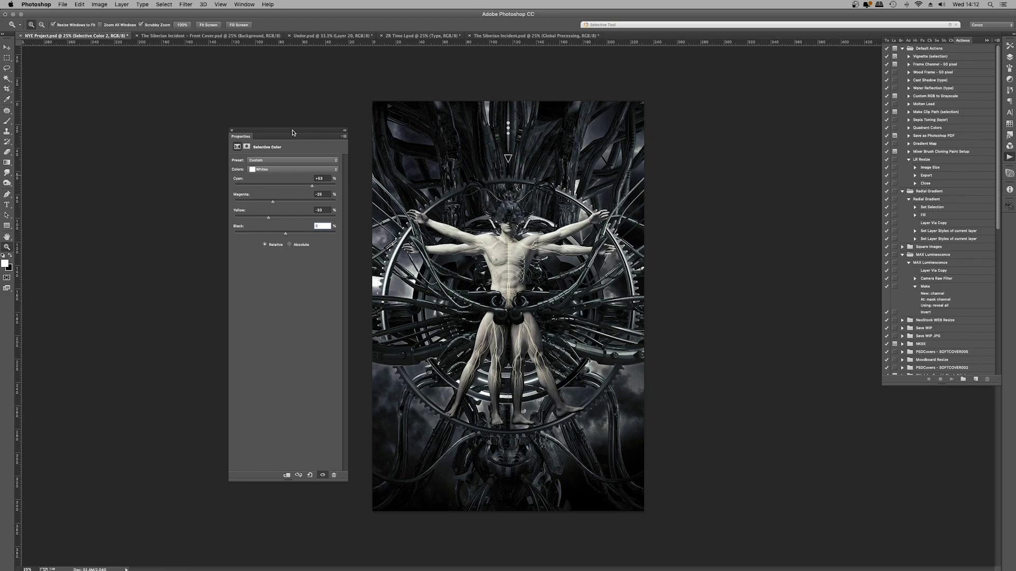
# - Switch to Blacks and fine-tune Cyan to about -7% and Magenta to about -2%
pyautogui.click(292, 170)
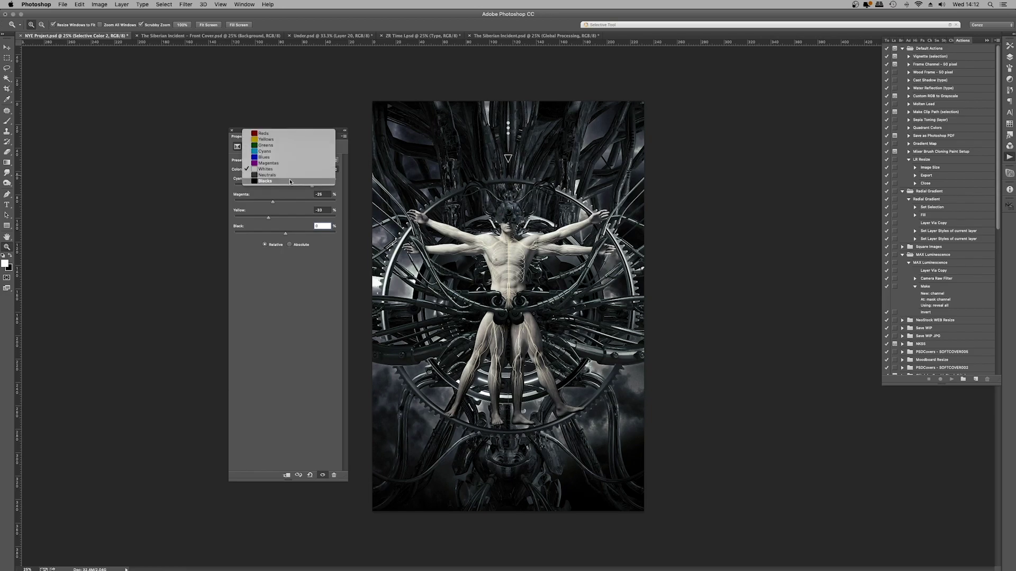
pyautogui.click(290, 181)
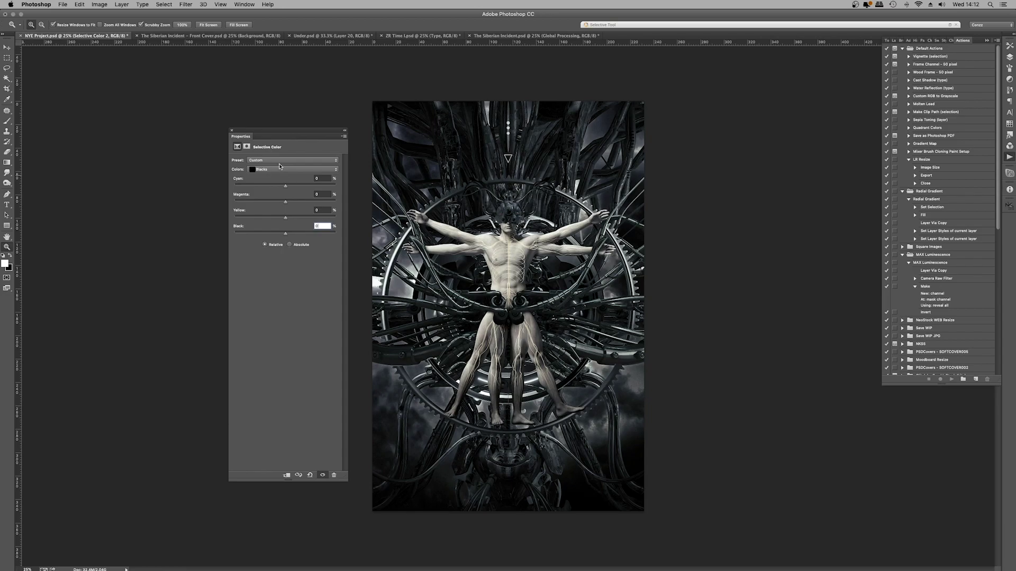
pyautogui.moveTo(285, 186)
pyautogui.mouseDown()
pyautogui.moveTo(263, 185)
pyautogui.moveTo(282, 185)
pyautogui.mouseUp()
pyautogui.moveTo(282, 185); pyautogui.dragTo(287, 187)
pyautogui.moveTo(283, 187); pyautogui.dragTo(281, 187)
pyautogui.moveTo(286, 187); pyautogui.dragTo(283, 187)
pyautogui.moveTo(285, 201); pyautogui.dragTo(284, 218)
# - Inspect the Magentas and then Blues colour ranges, leaving Blues at 0% throughout
pyautogui.click(293, 169)
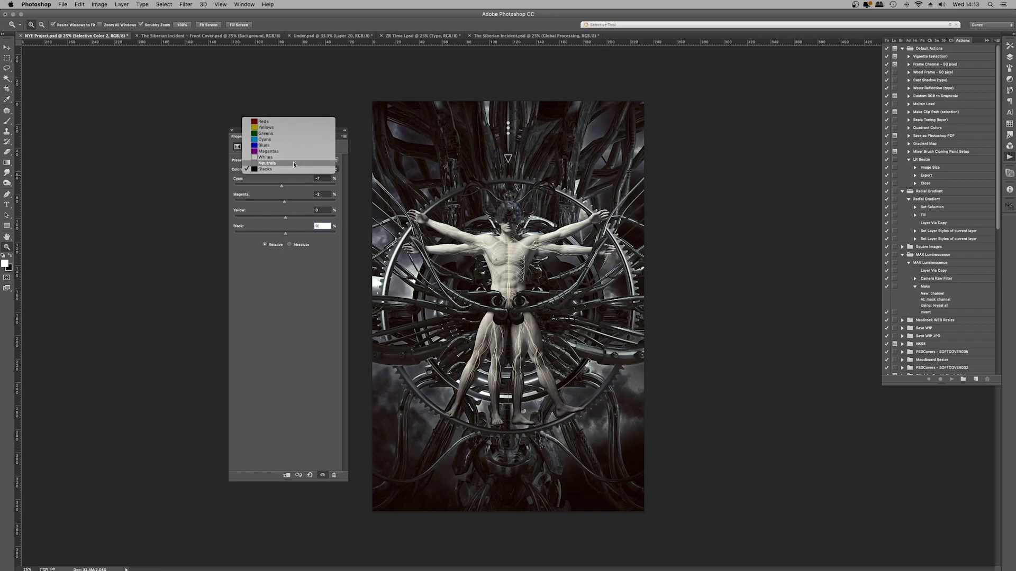
pyautogui.click(291, 151)
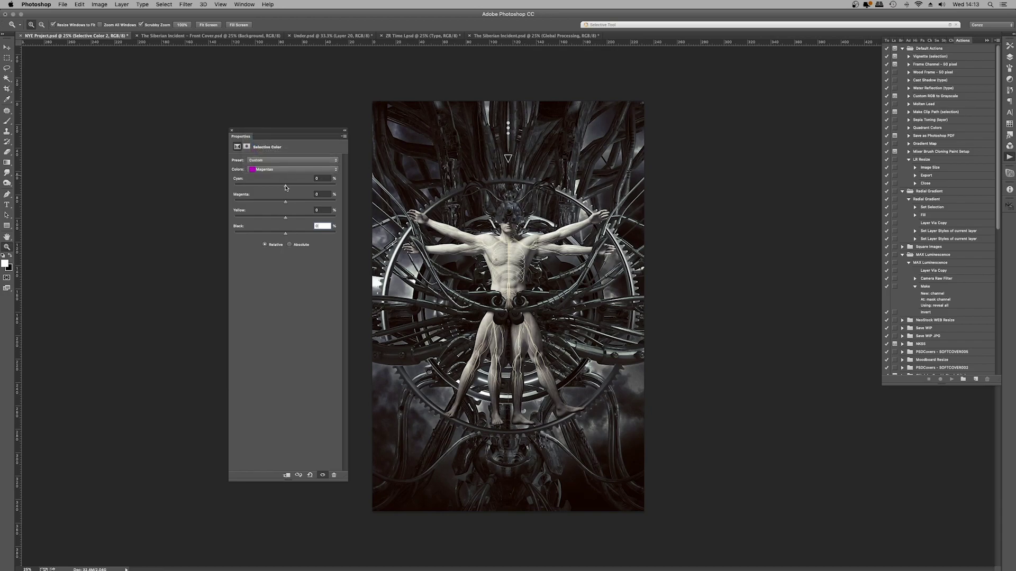
pyautogui.click(286, 171)
pyautogui.click(286, 163)
pyautogui.click(283, 171)
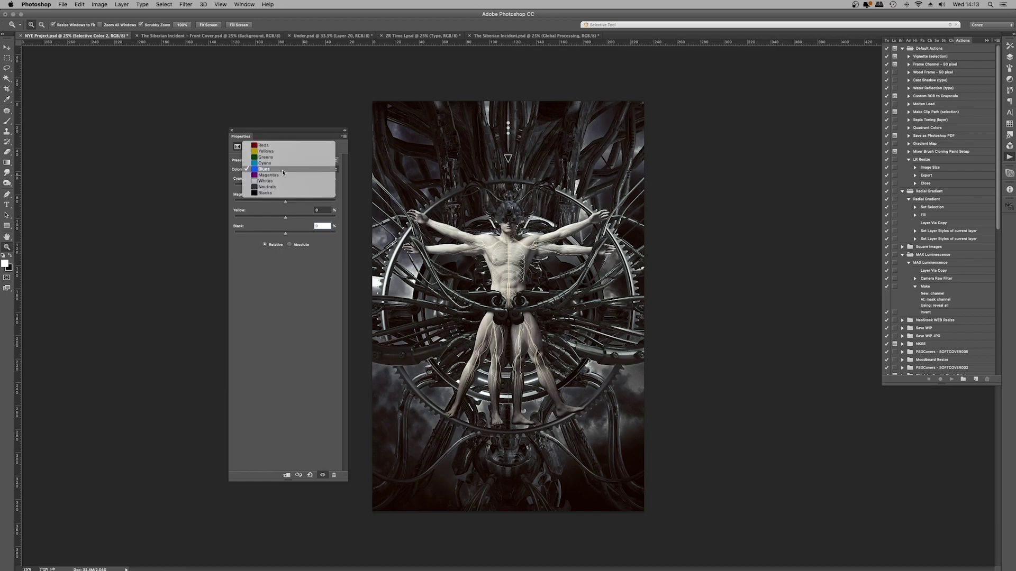
pyautogui.click(291, 302)
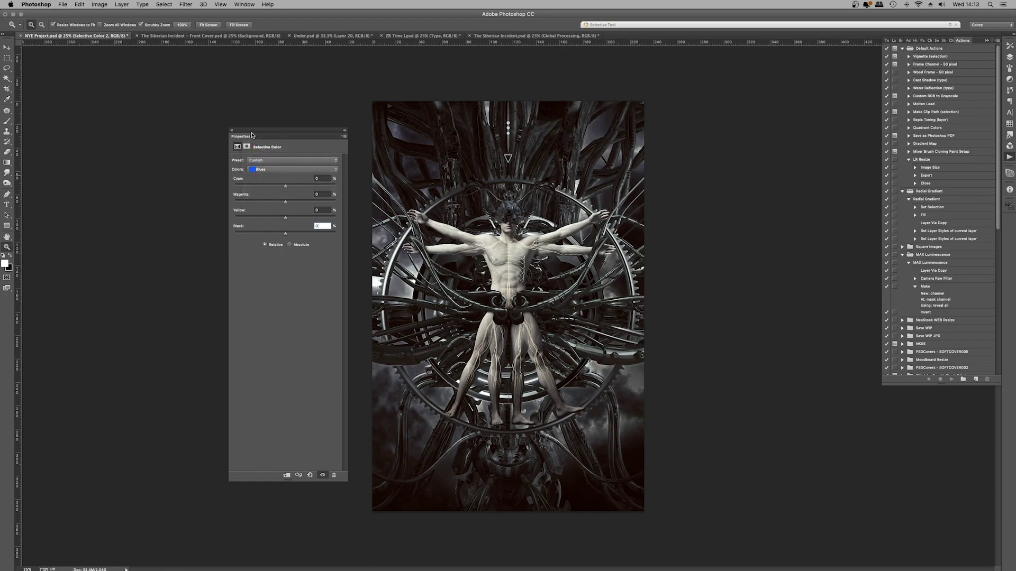
# - Close the settings panel, hide Selective Color 2, and expand the Global Processing group
pyautogui.click(232, 130)
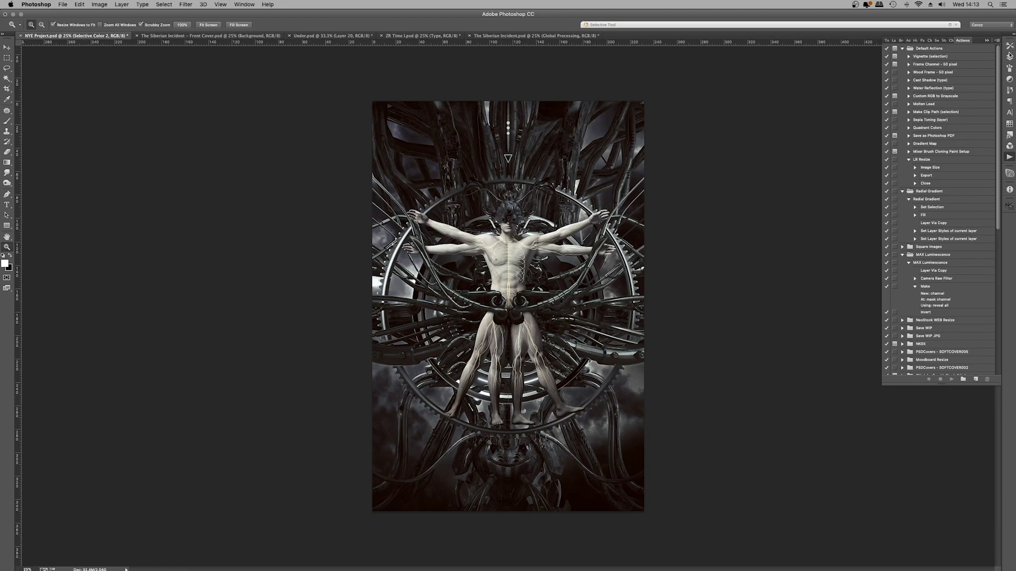
pyautogui.click(1009, 55)
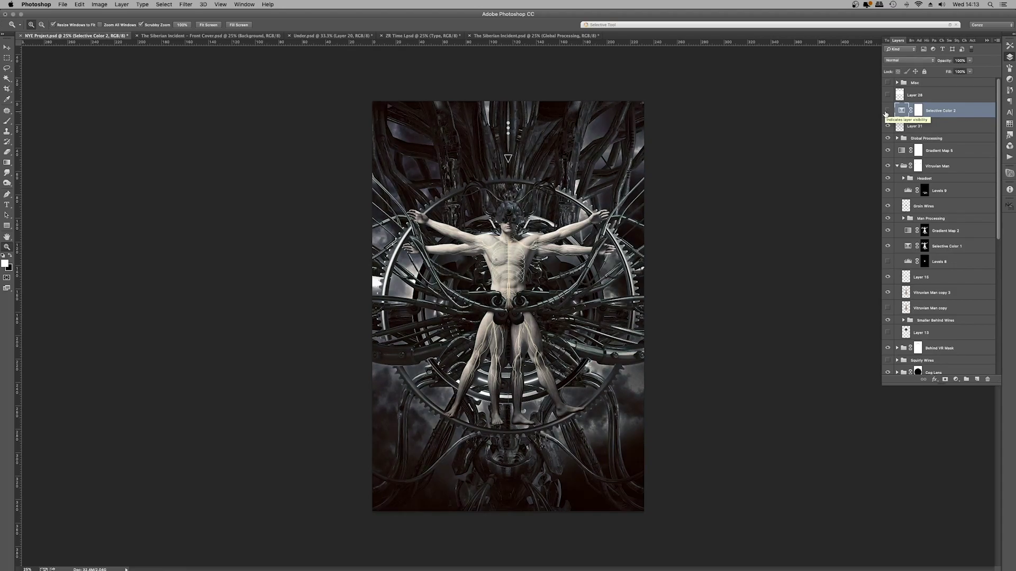
pyautogui.click(887, 111)
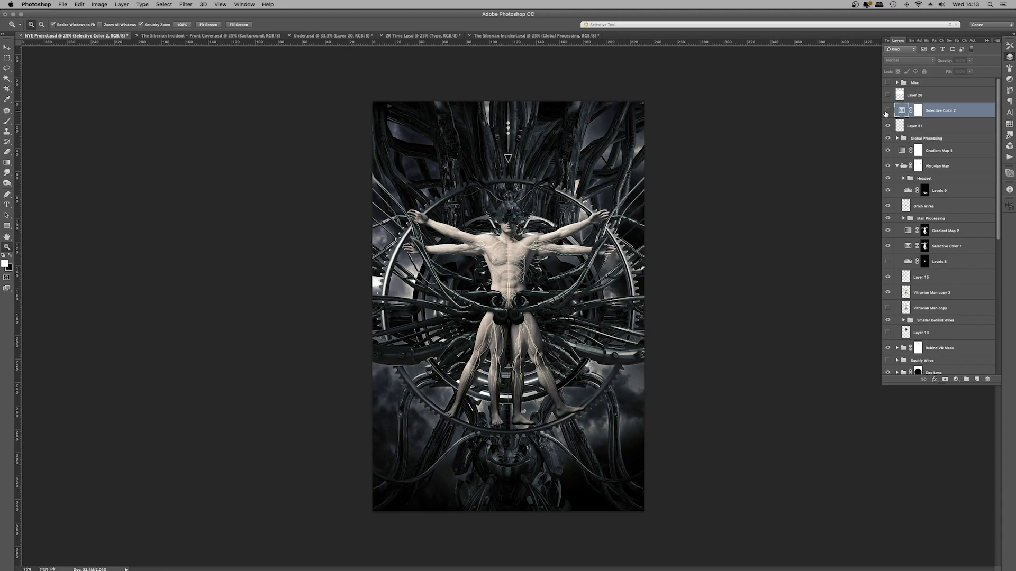
pyautogui.scroll(-8, 911, 171)
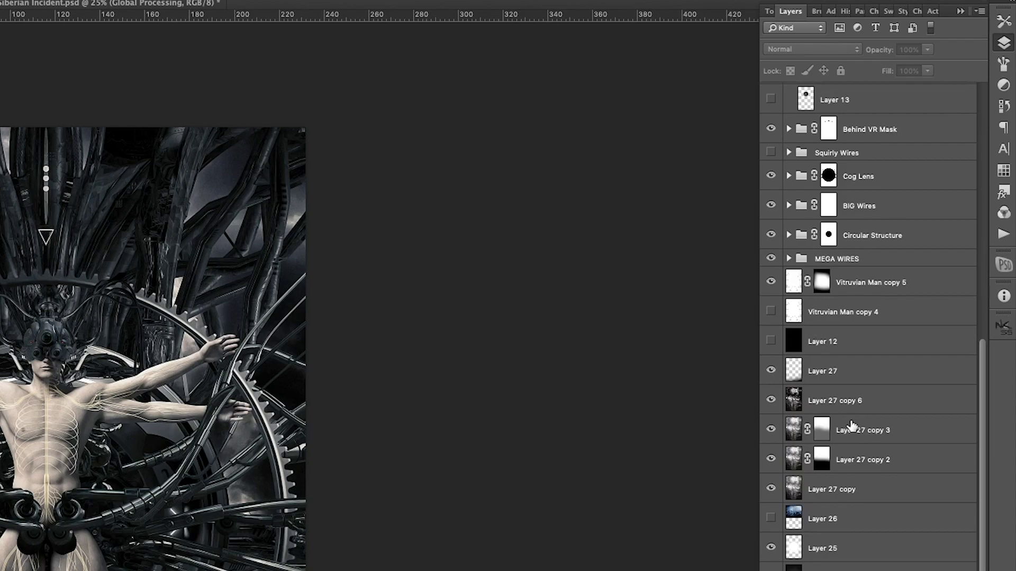
pyautogui.scroll(8, 852, 425)
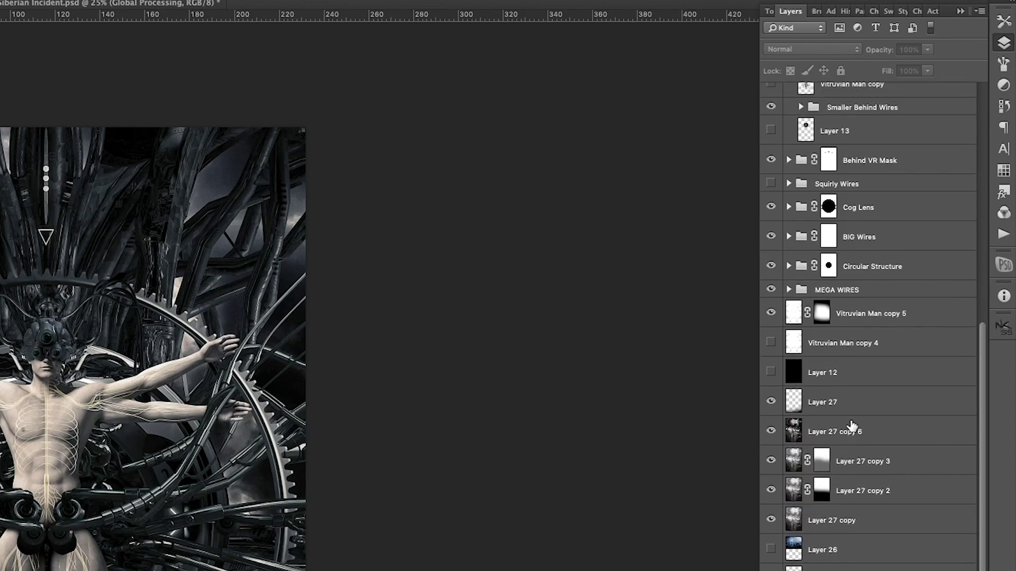
pyautogui.scroll(8, 852, 426)
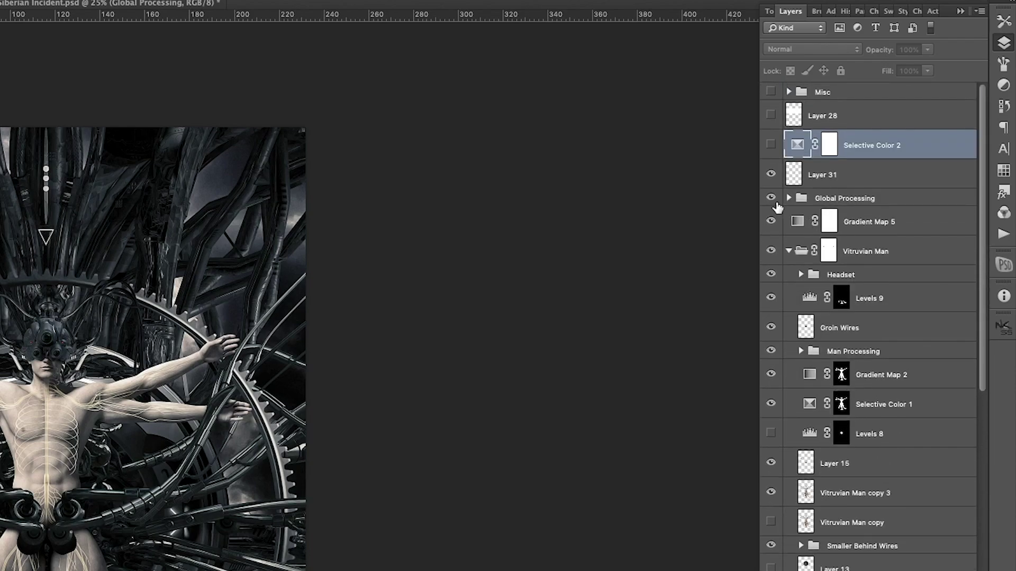
pyautogui.click(789, 198)
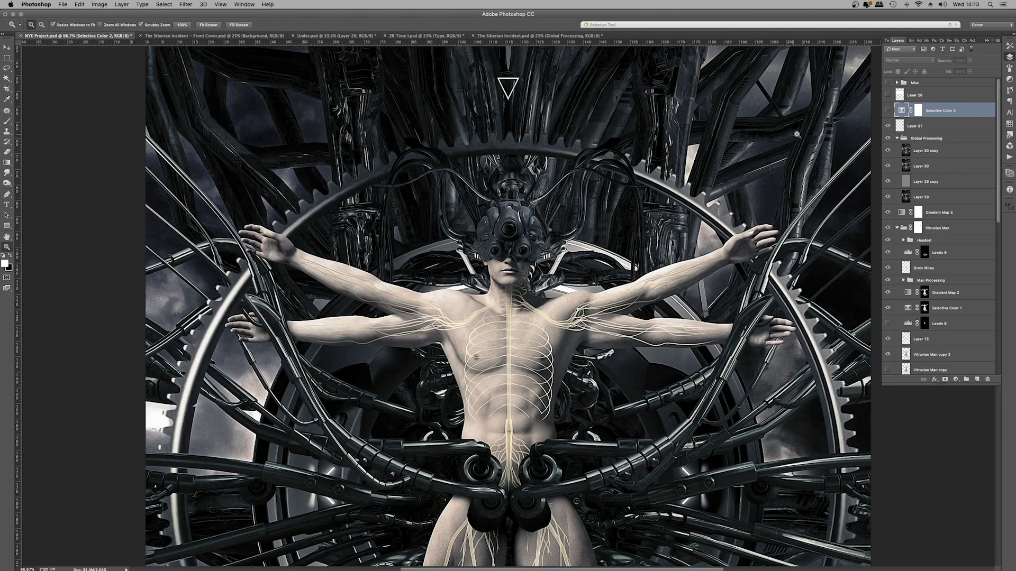
# - Toggle Global Processing off and on to compare before and after, then collapse the group
pyautogui.click(888, 139)
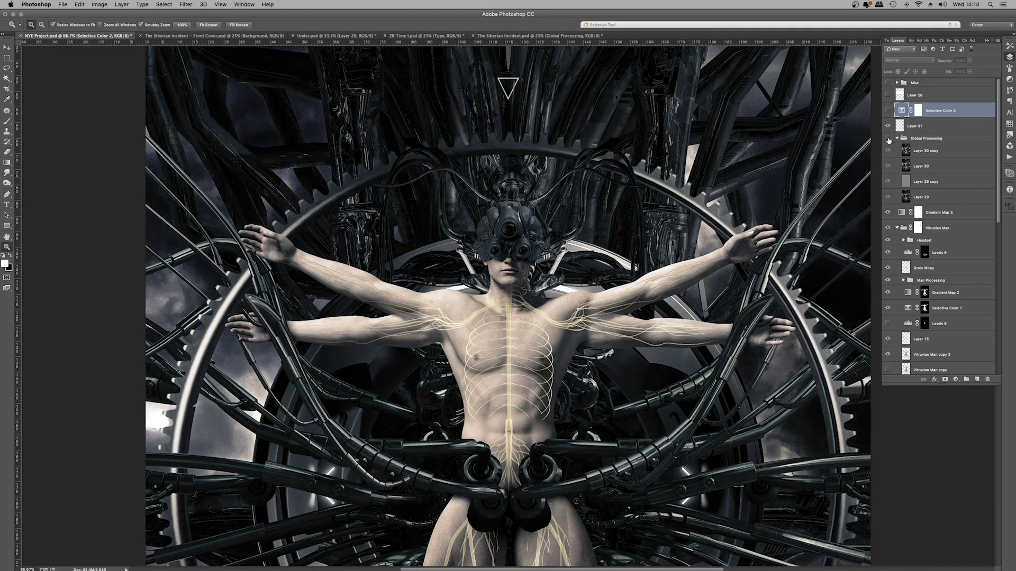
pyautogui.click(888, 139)
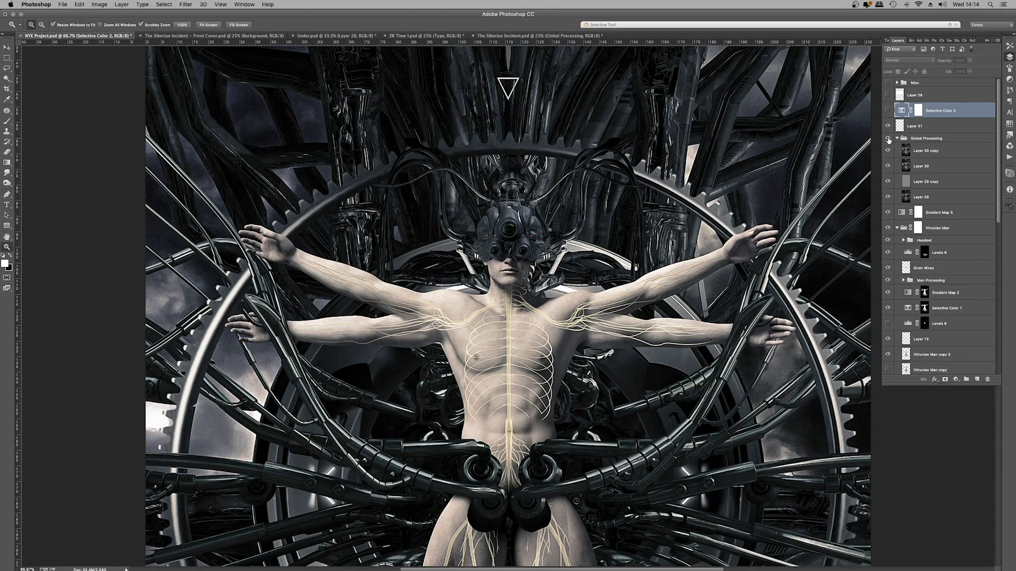
pyautogui.click(888, 139)
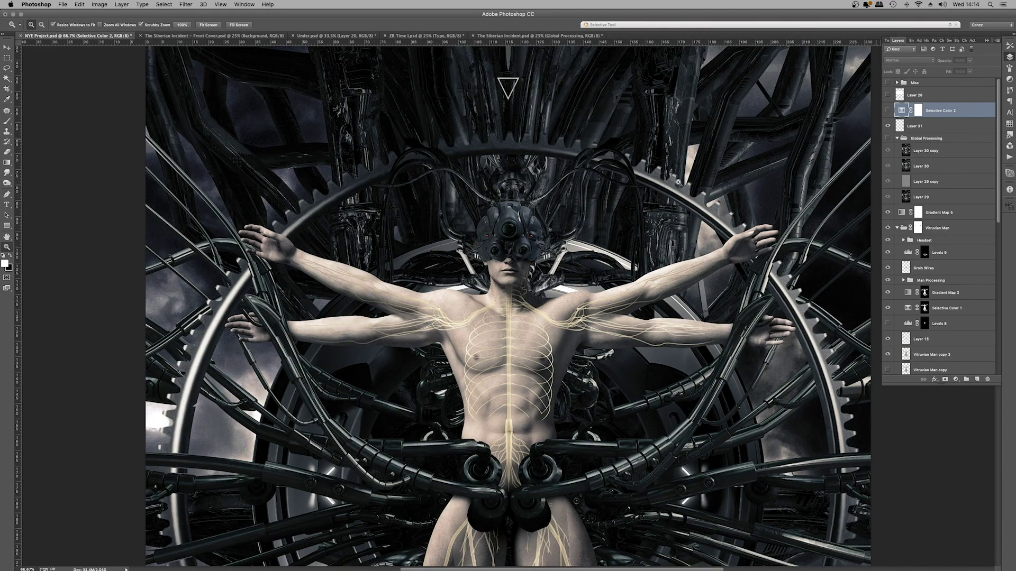
pyautogui.scroll(-3, 729, 153)
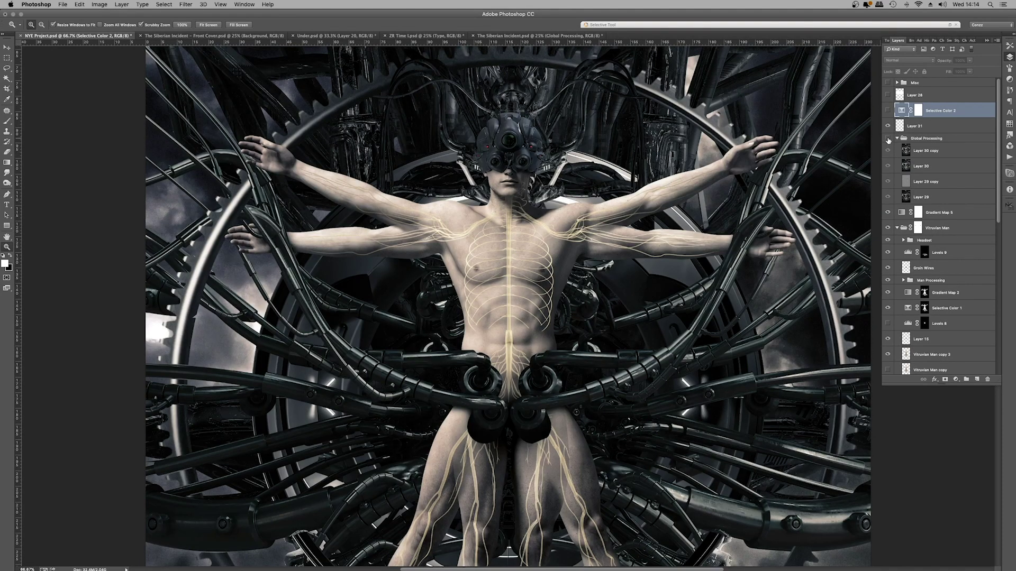
pyautogui.click(888, 139)
pyautogui.moveTo(762, 169); pyautogui.dragTo(757, 164)
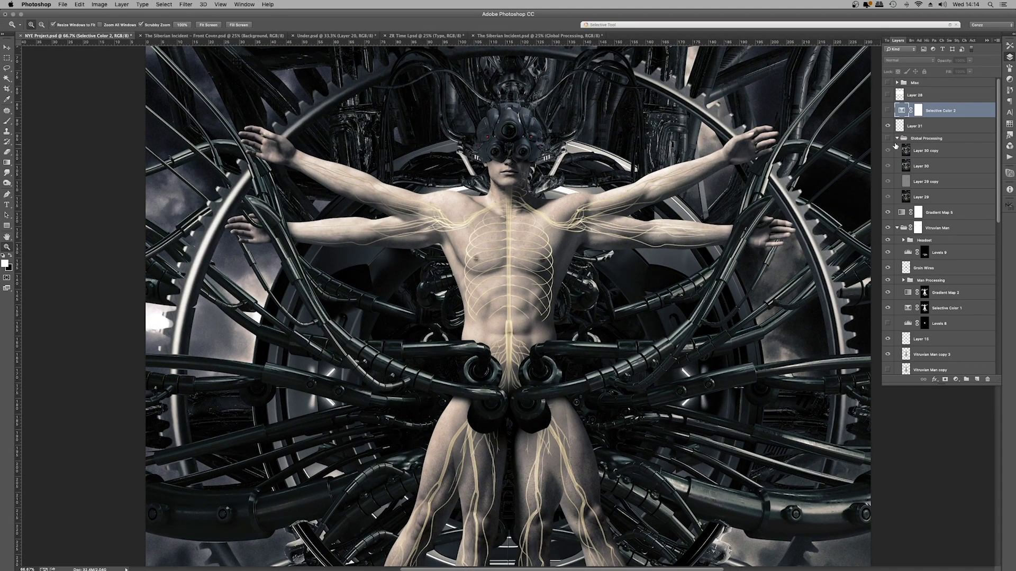
pyautogui.click(897, 138)
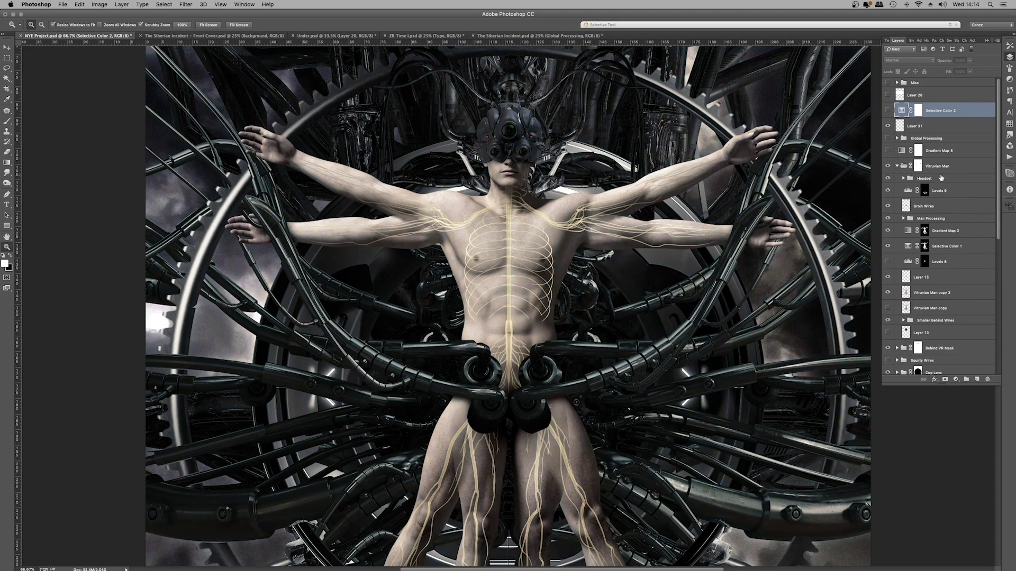
# - Load Selective Color 1's mask as a selection of the man, then toggle that layer off and on
pyautogui.scroll(-4, 941, 178)
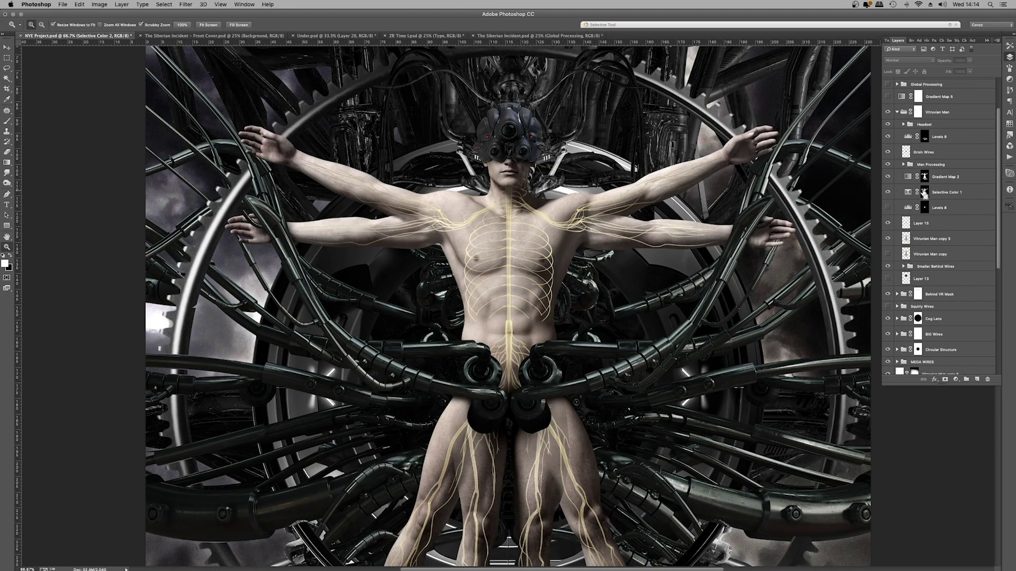
pyautogui.keyDown('super'); pyautogui.click(925, 194); pyautogui.keyUp('super')
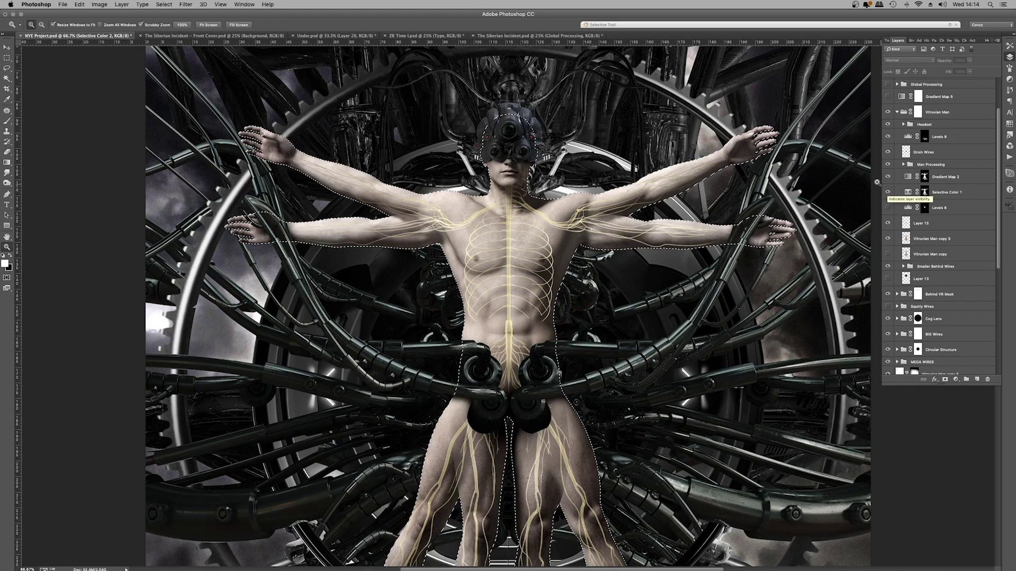
pyautogui.click(924, 192)
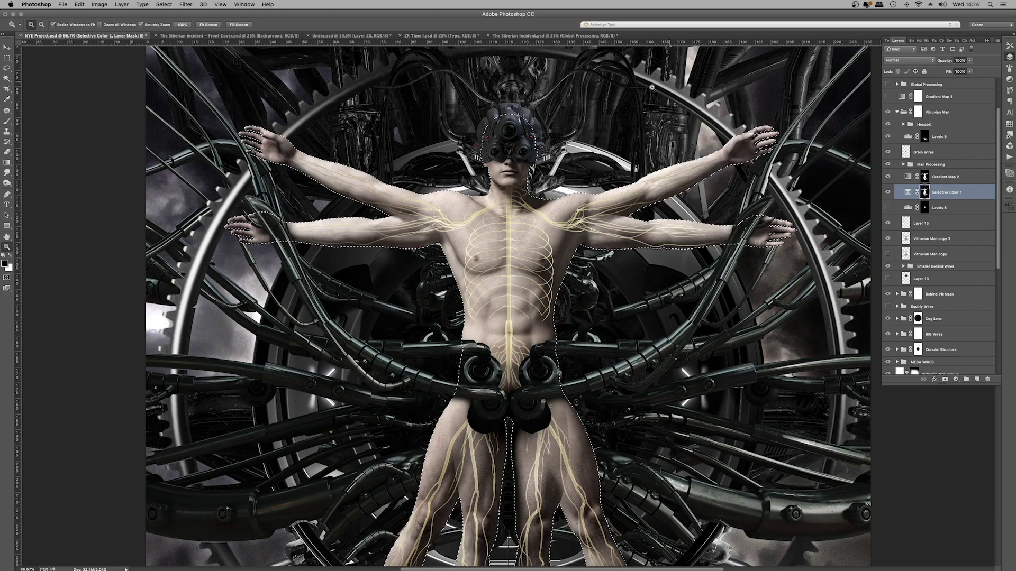
pyautogui.click(888, 192)
pyautogui.click(887, 192)
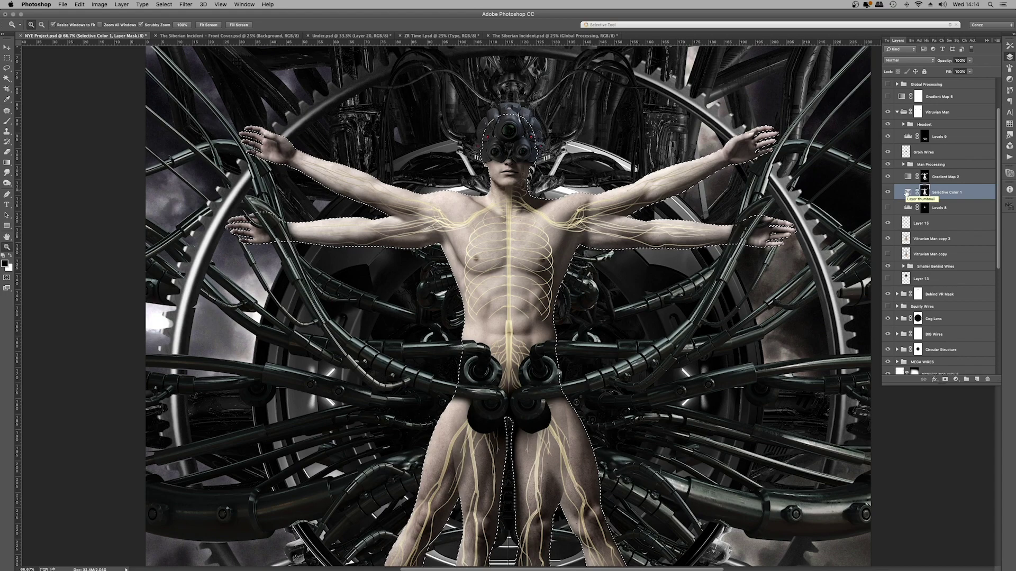
pyautogui.doubleClick(906, 193)
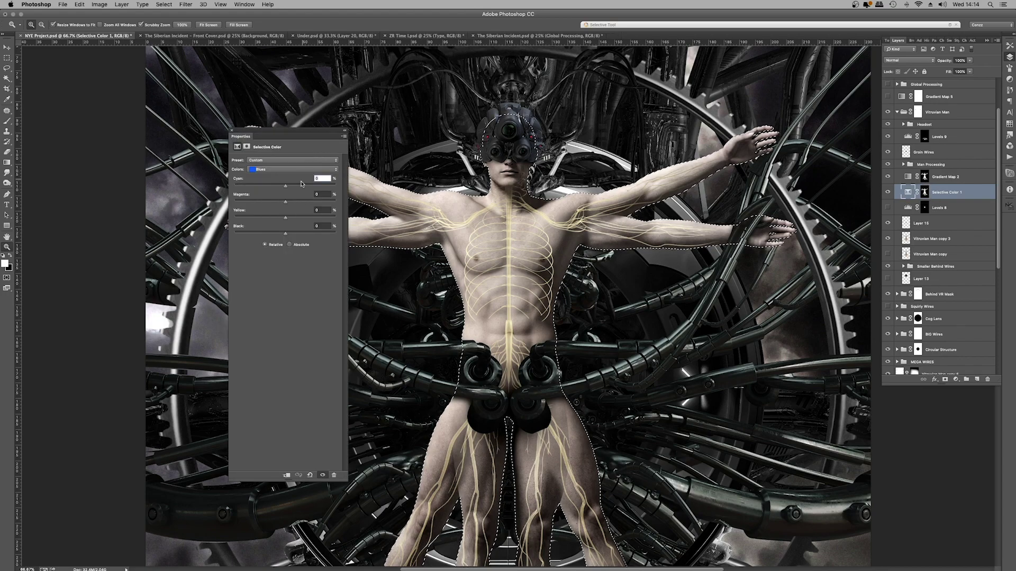
pyautogui.click(288, 169)
pyautogui.click(287, 204)
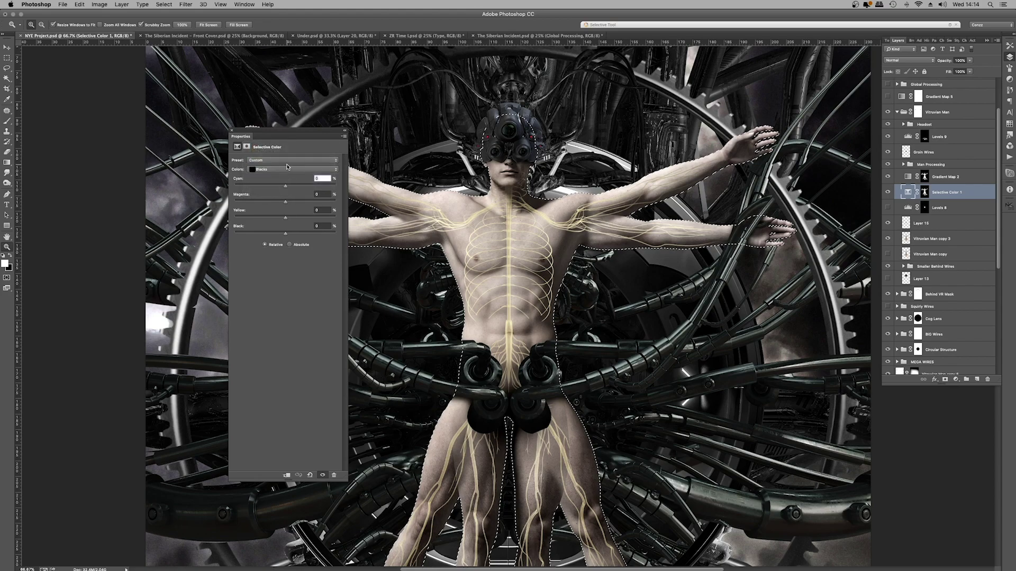
pyautogui.click(284, 166)
pyautogui.click(285, 163)
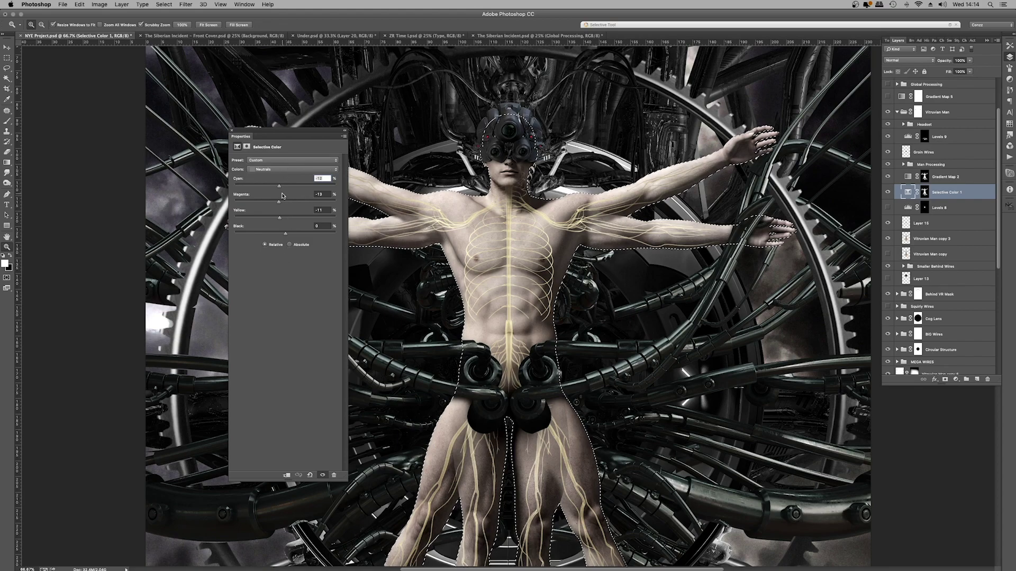
pyautogui.click(281, 170)
pyautogui.click(280, 135)
pyautogui.click(257, 168)
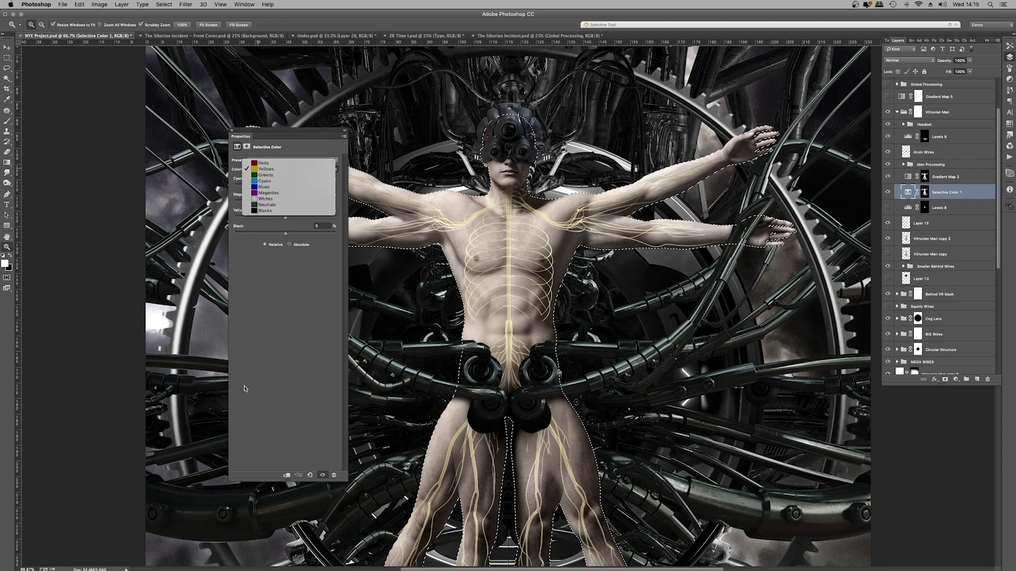
pyautogui.click(266, 205)
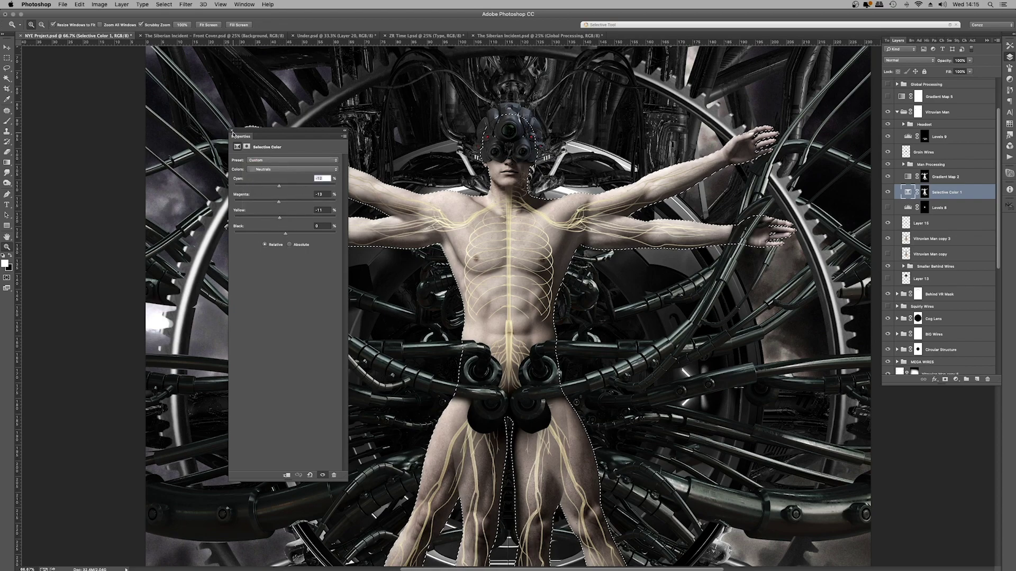
pyautogui.click(231, 132)
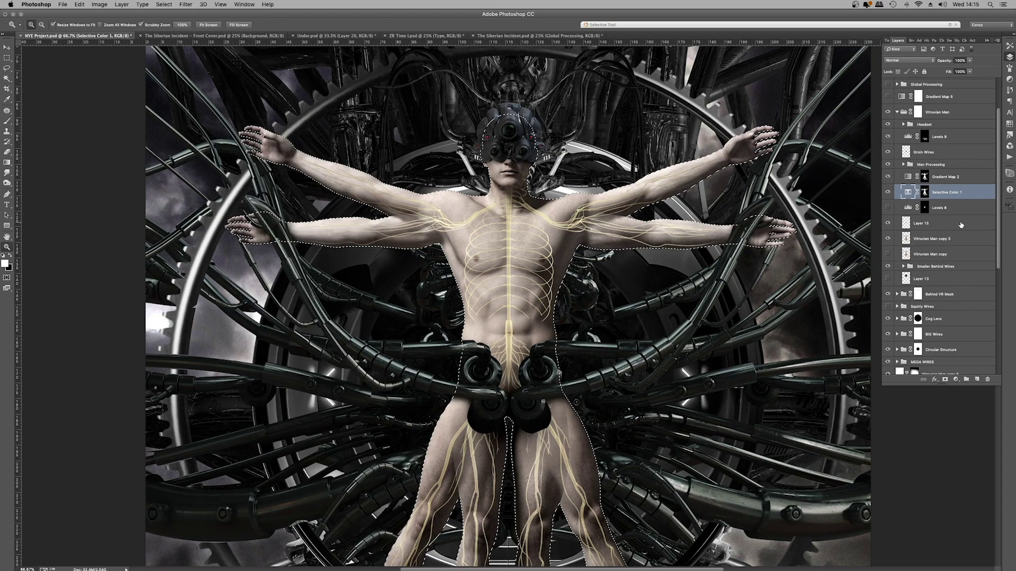
pyautogui.scroll(-1, 960, 225)
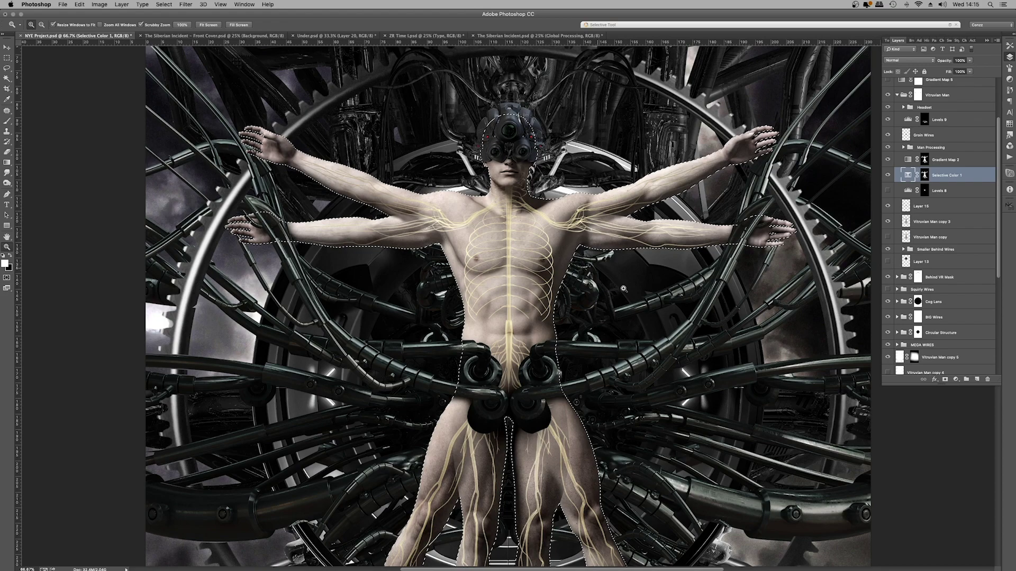
pyautogui.click(956, 379)
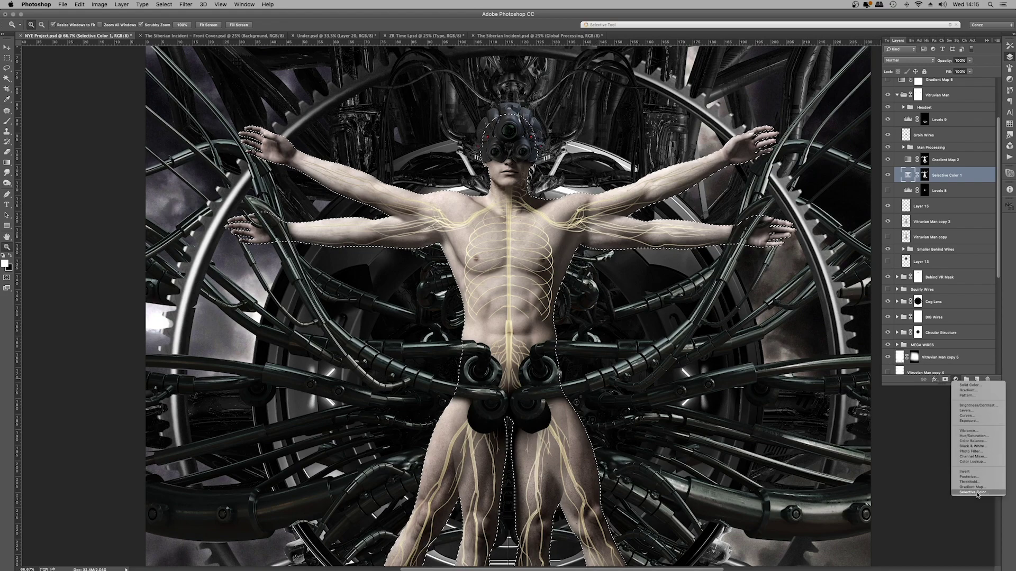
pyautogui.click(974, 492)
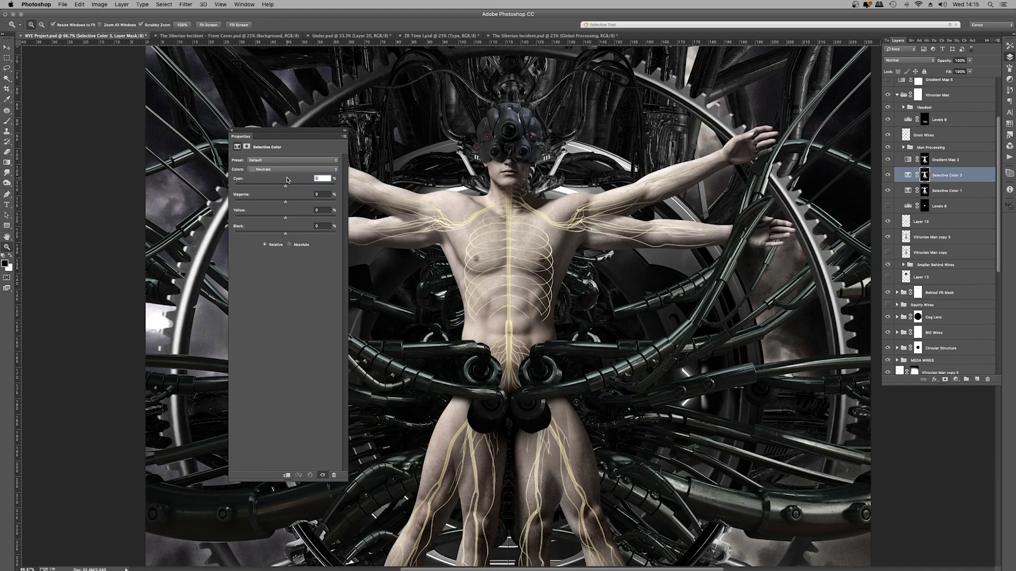
pyautogui.moveTo(285, 187); pyautogui.dragTo(231, 184)
pyautogui.moveTo(295, 183); pyautogui.dragTo(329, 184)
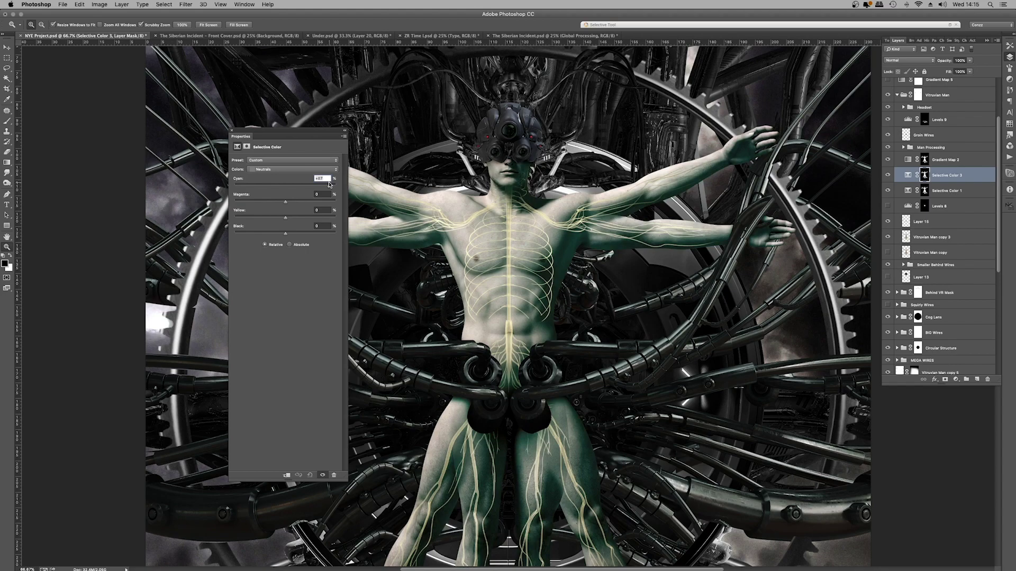
pyautogui.click(232, 131)
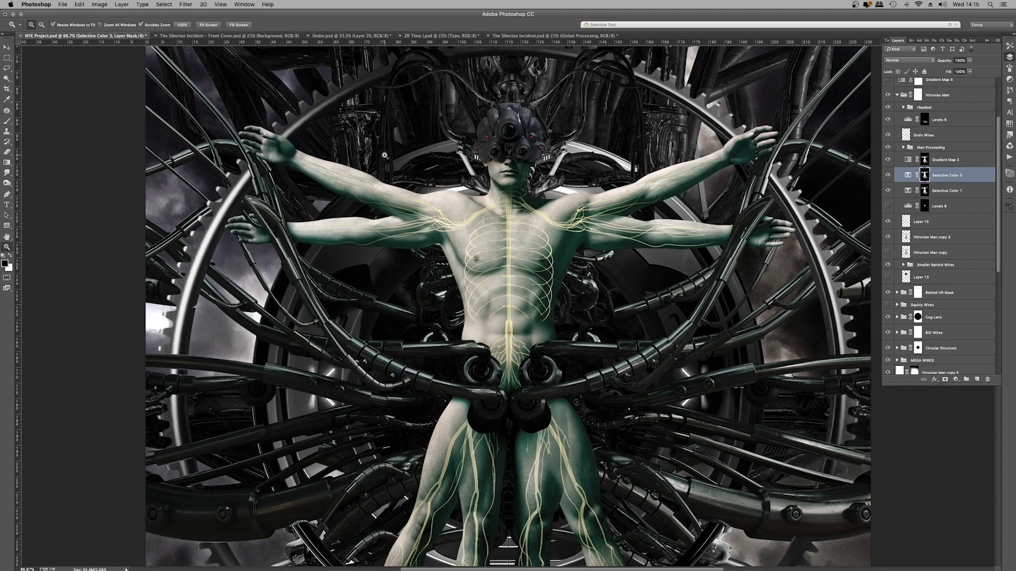
# - Delete the trial green skin adjustment and zoom out to see the whole image
pyautogui.press('Delete')
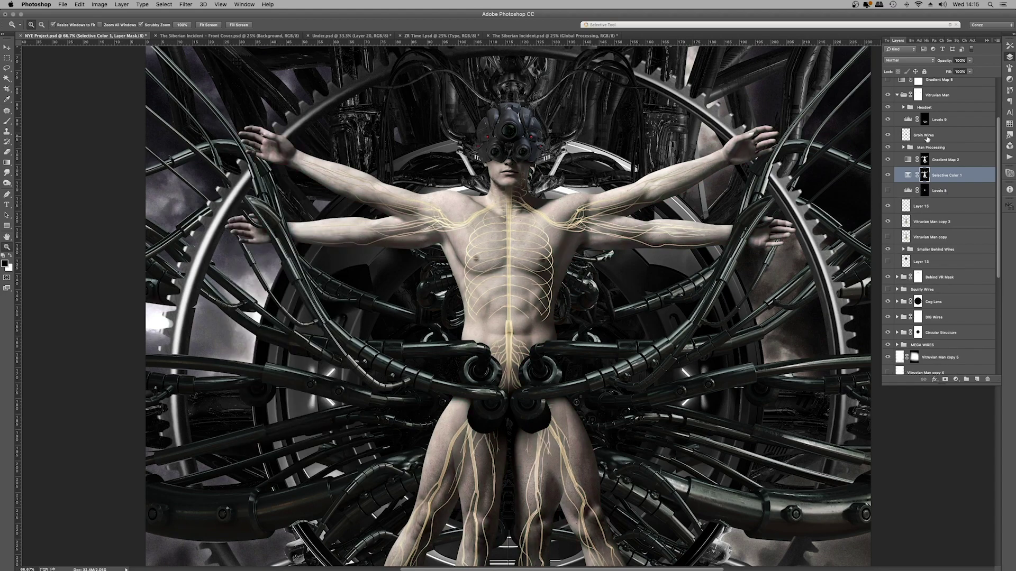
pyautogui.scroll(-2, 933, 176)
pyautogui.scroll(-5, 933, 176)
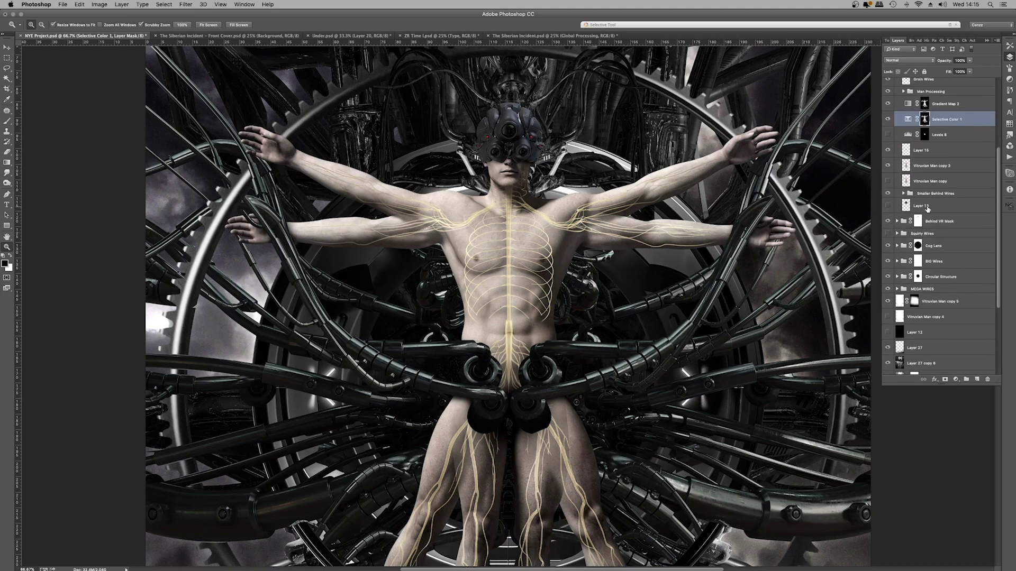
pyautogui.scroll(-1, 928, 210)
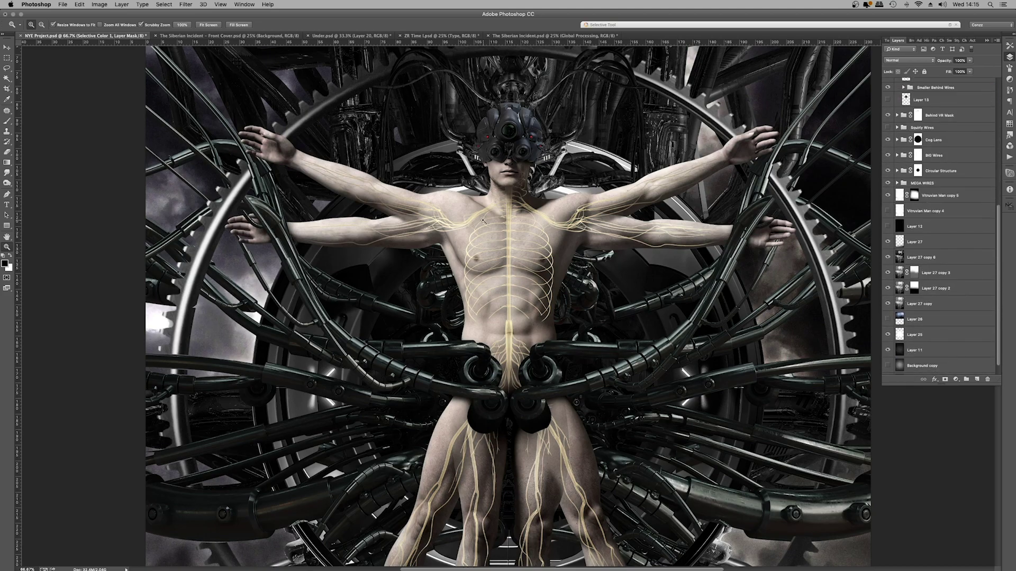
pyautogui.hotkey('ctrl', '-')
pyautogui.hotkey('ctrl', '-')
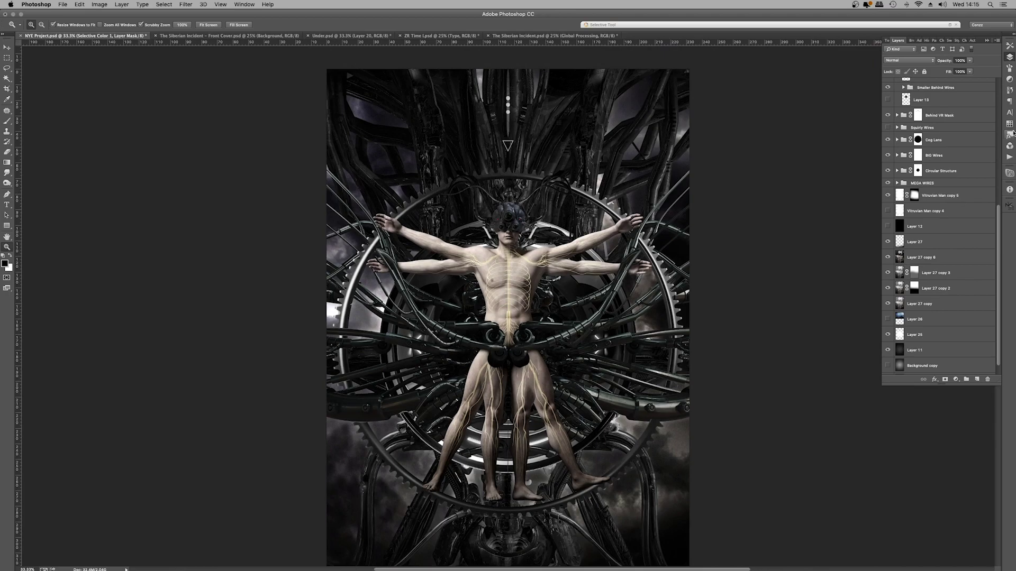
# - Load the Selective Color 1 mask as a selection, then switch to The Siberian Incident – Front Cover document
pyautogui.scroll(6, 983, 145)
pyautogui.scroll(3, 983, 145)
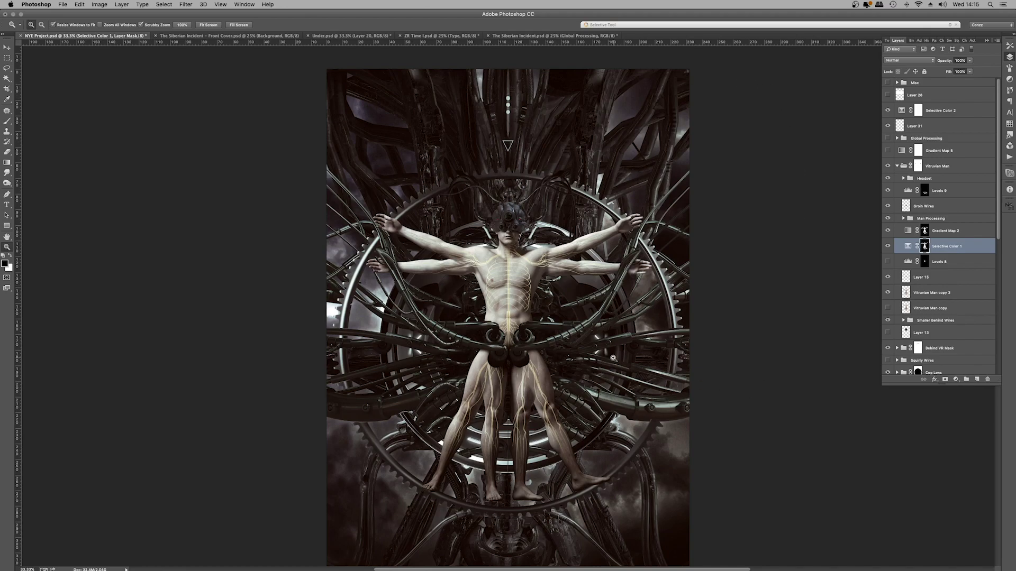
pyautogui.scroll(-8, 931, 87)
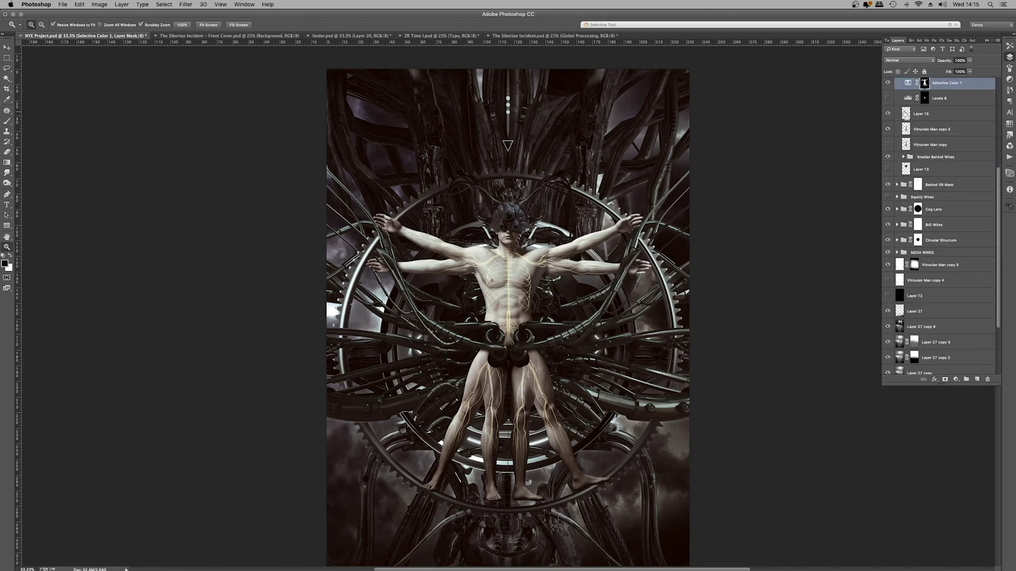
pyautogui.keyDown('ctrl'); pyautogui.click(924, 82); pyautogui.keyUp('ctrl')
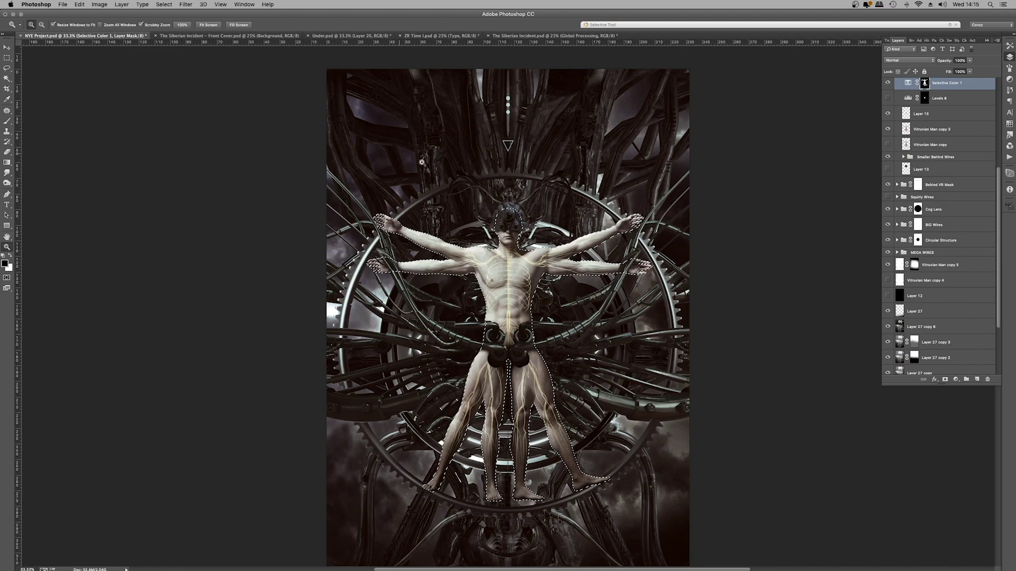
pyautogui.scroll(8, 906, 121)
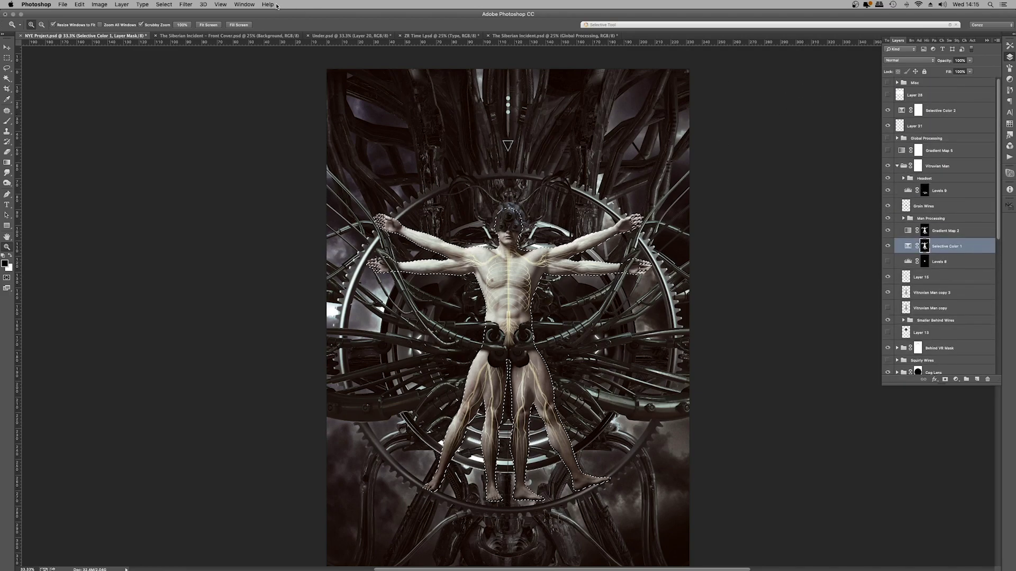
pyautogui.click(247, 37)
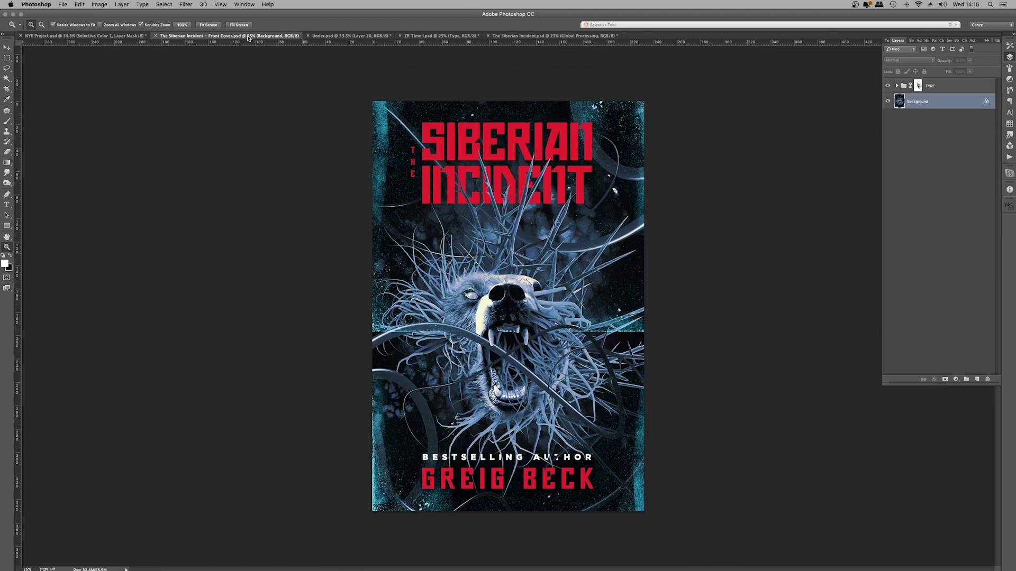
# - Add a Selective Color adjustment layer to the Siberian Incident cover
pyautogui.click(554, 250)
pyautogui.click(554, 250)
pyautogui.keyDown('alt'); pyautogui.click(510, 255); pyautogui.keyUp('alt')
pyautogui.click(956, 380)
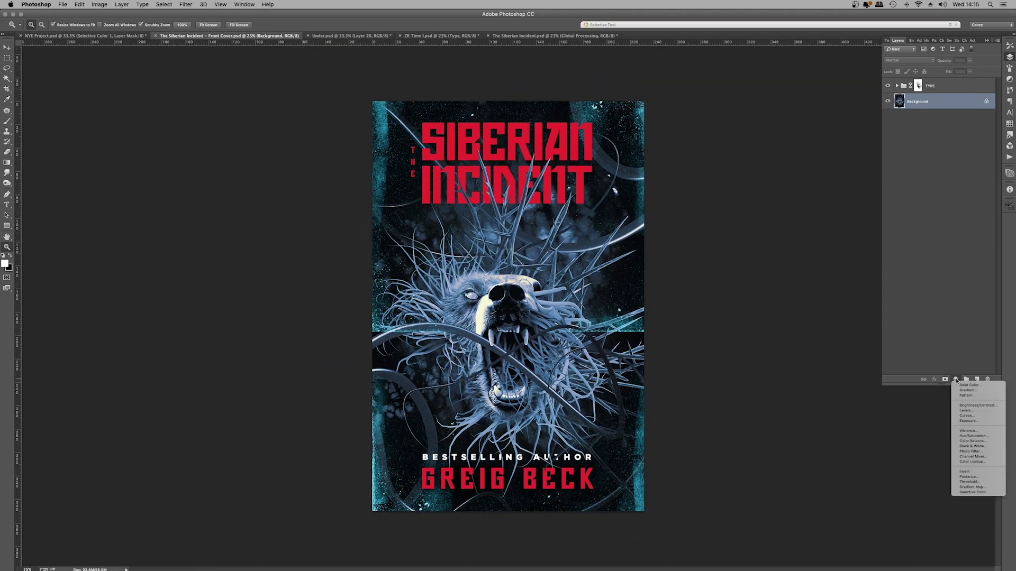
pyautogui.click(997, 492)
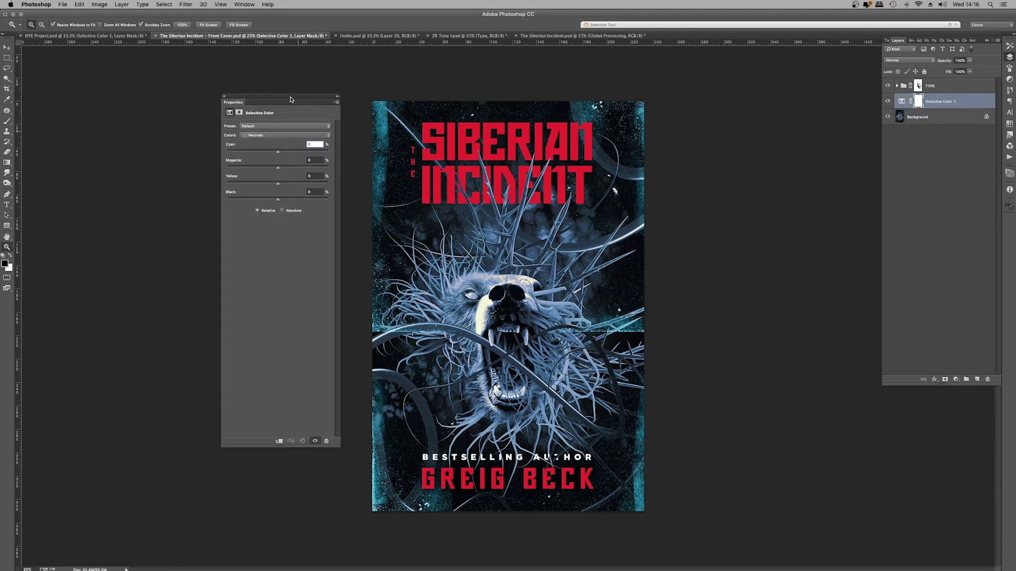
# - In the Cyans range, remove cyan from the cover's cyan tones
pyautogui.click(291, 133)
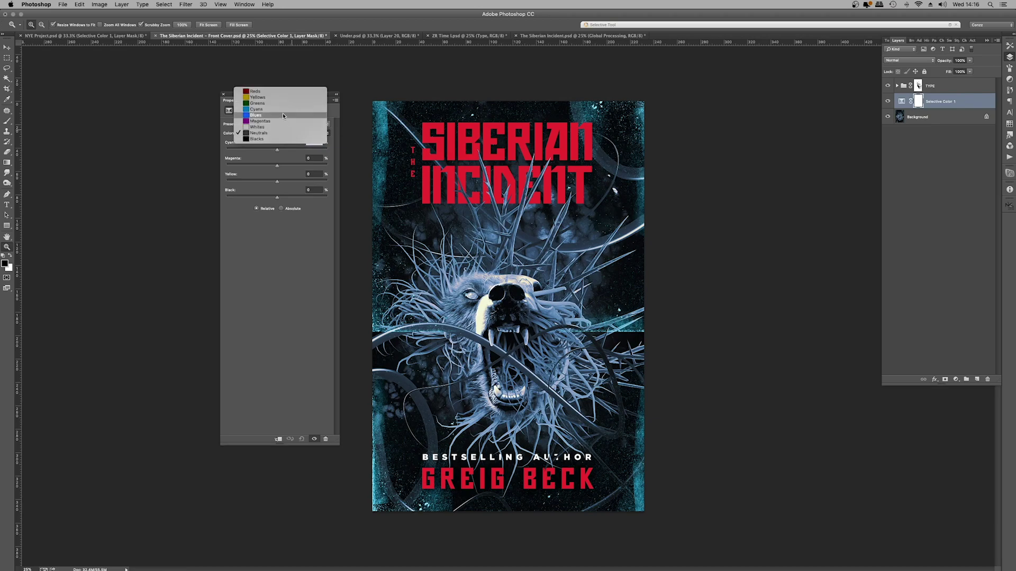
pyautogui.click(282, 109)
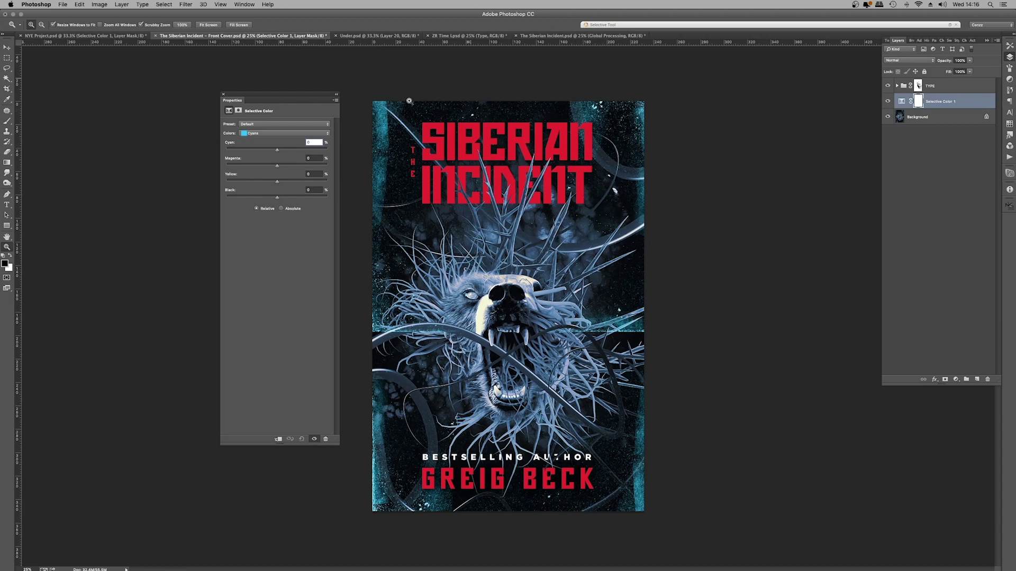
pyautogui.moveTo(272, 153); pyautogui.dragTo(287, 182)
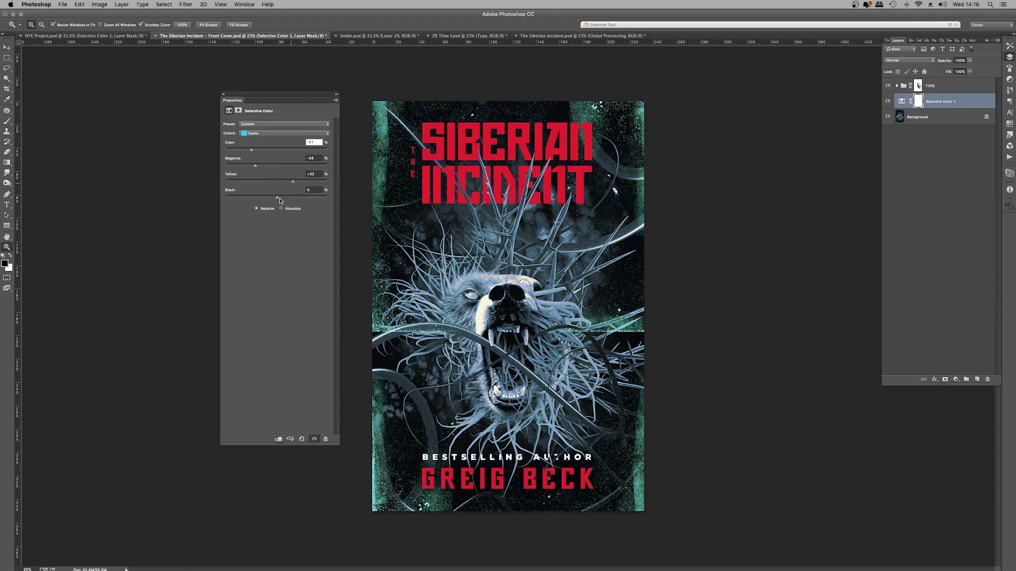
# - In the Blues range, strip cyan toward purple and adjust the yellow balance
pyautogui.click(253, 133)
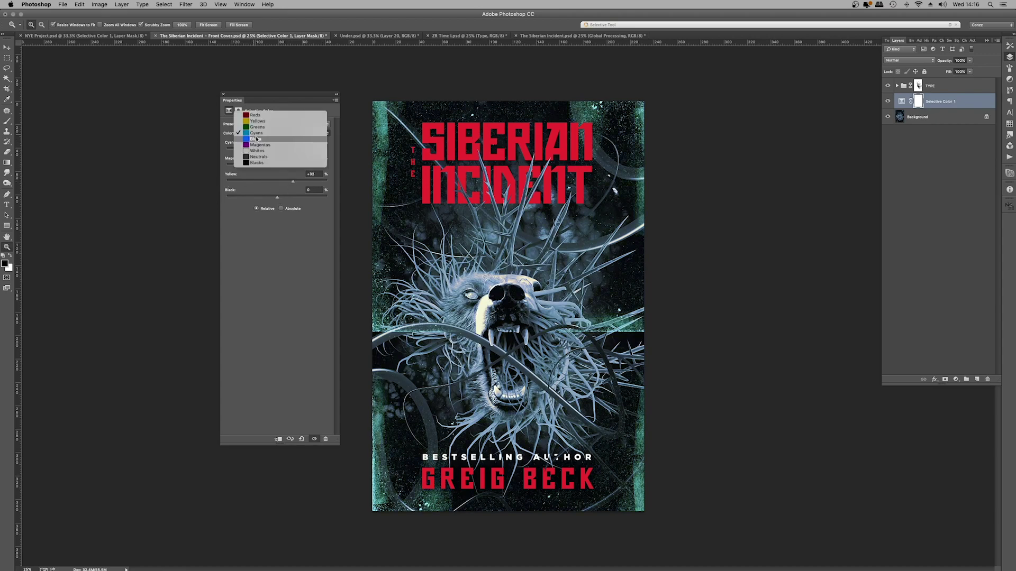
pyautogui.click(272, 141)
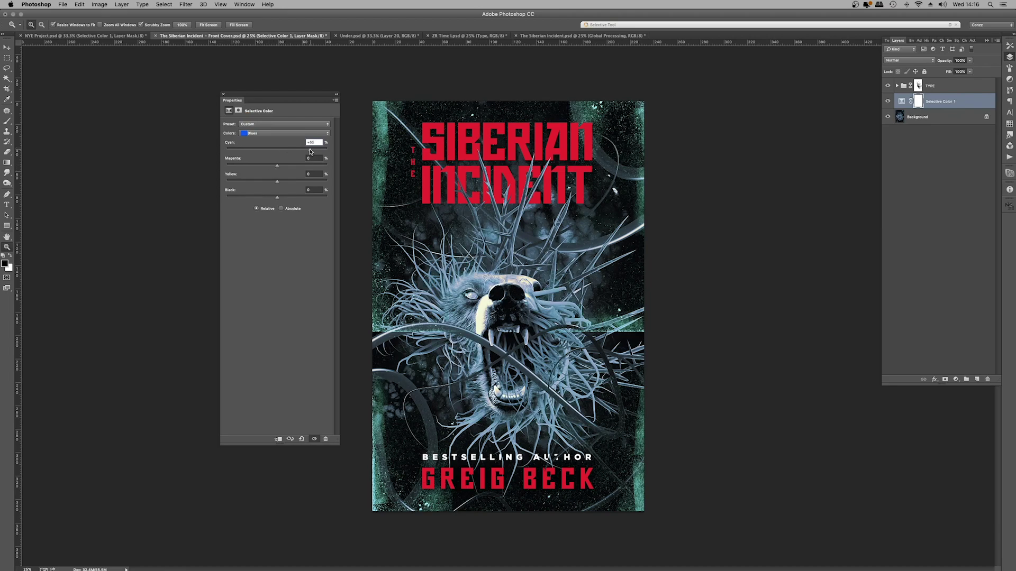
pyautogui.moveTo(308, 151); pyautogui.dragTo(227, 166)
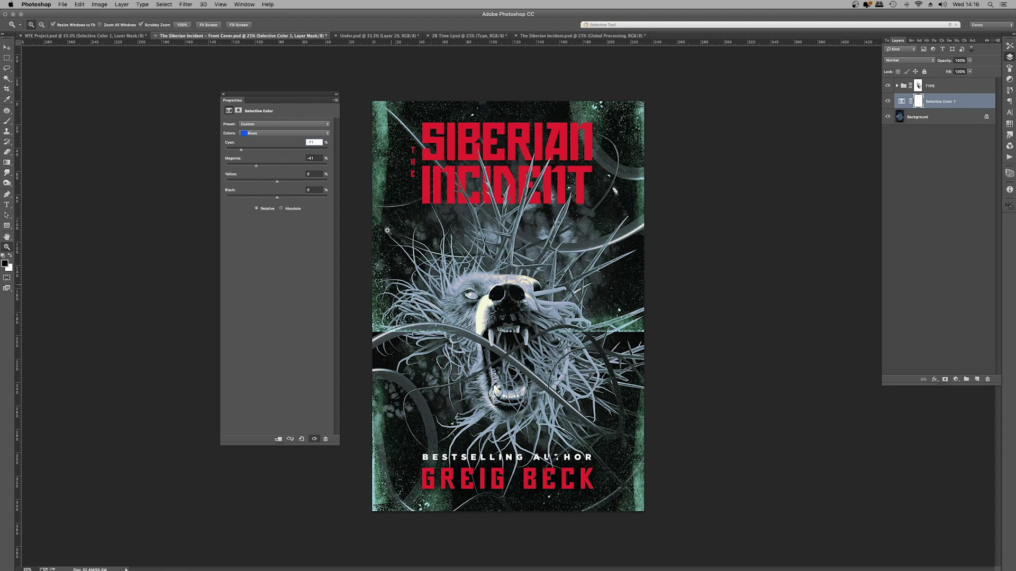
pyautogui.moveTo(281, 184); pyautogui.dragTo(319, 183)
# - In the Greens range, adjust cyan, lower yellow and fine-tune the black level
pyautogui.click(262, 133)
pyautogui.click(257, 121)
pyautogui.moveTo(275, 153); pyautogui.dragTo(320, 169)
pyautogui.moveTo(261, 183); pyautogui.dragTo(219, 186)
pyautogui.moveTo(327, 202); pyautogui.dragTo(89, 206)
pyautogui.moveTo(340, 208); pyautogui.dragTo(259, 205)
# - Compare the cover with and without Selective Color 1, leave it hidden, and close its settings
pyautogui.click(888, 101)
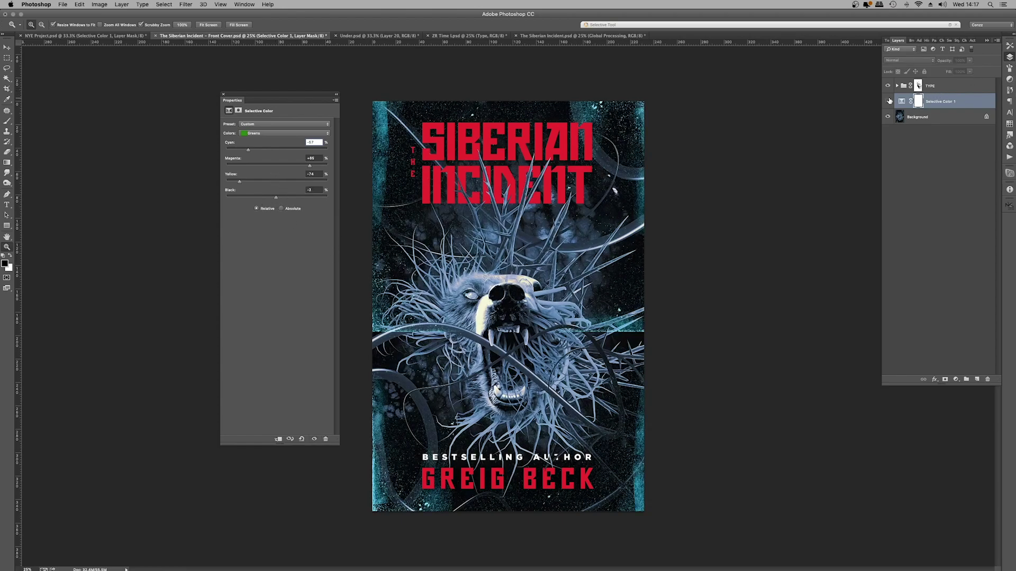
pyautogui.click(888, 101)
pyautogui.click(889, 101)
pyautogui.click(888, 101)
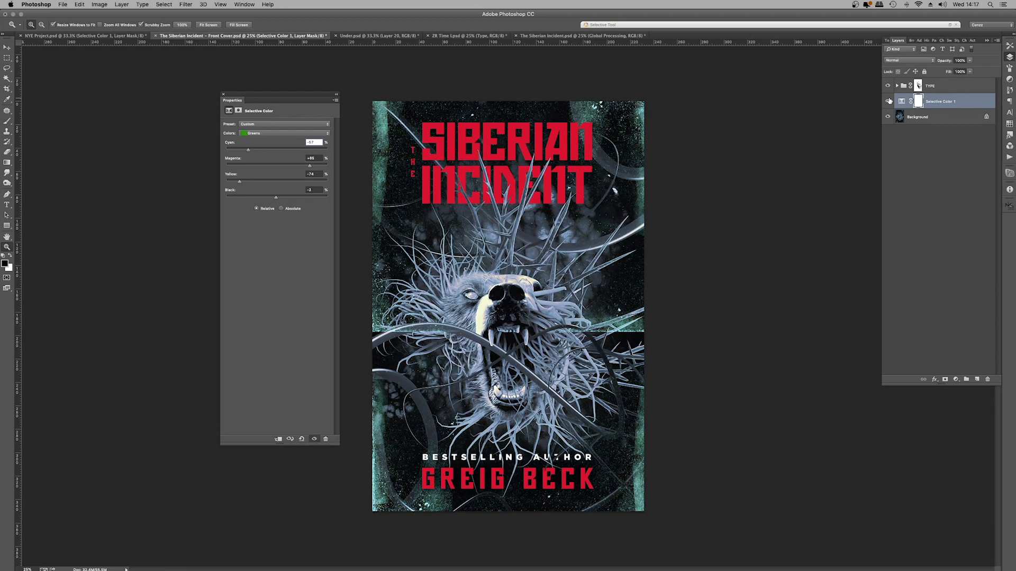
pyautogui.click(888, 101)
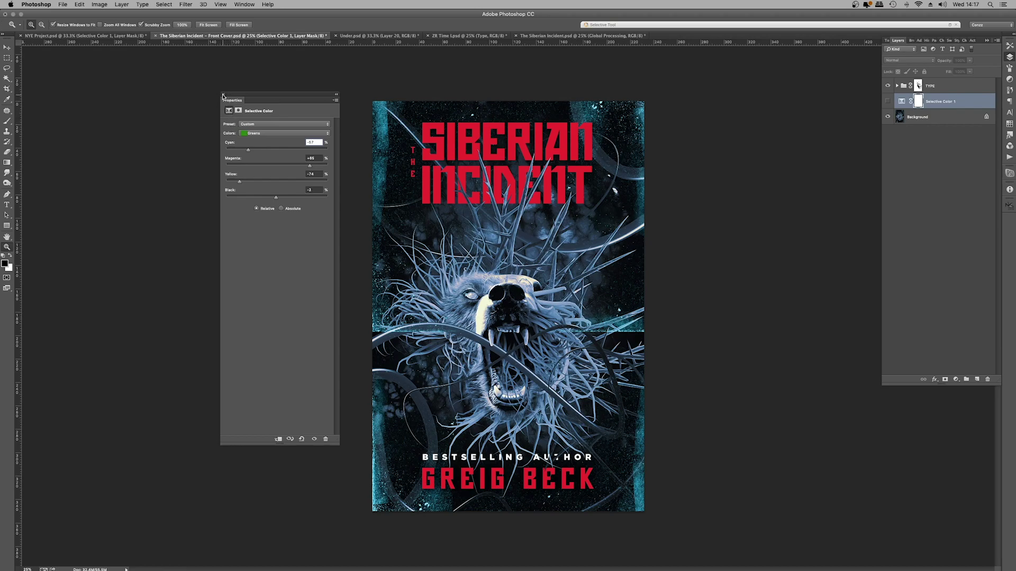
pyautogui.click(223, 96)
# - Delete the Selective Color layer from the Siberian cover and switch to the Under document
pyautogui.press('Delete')
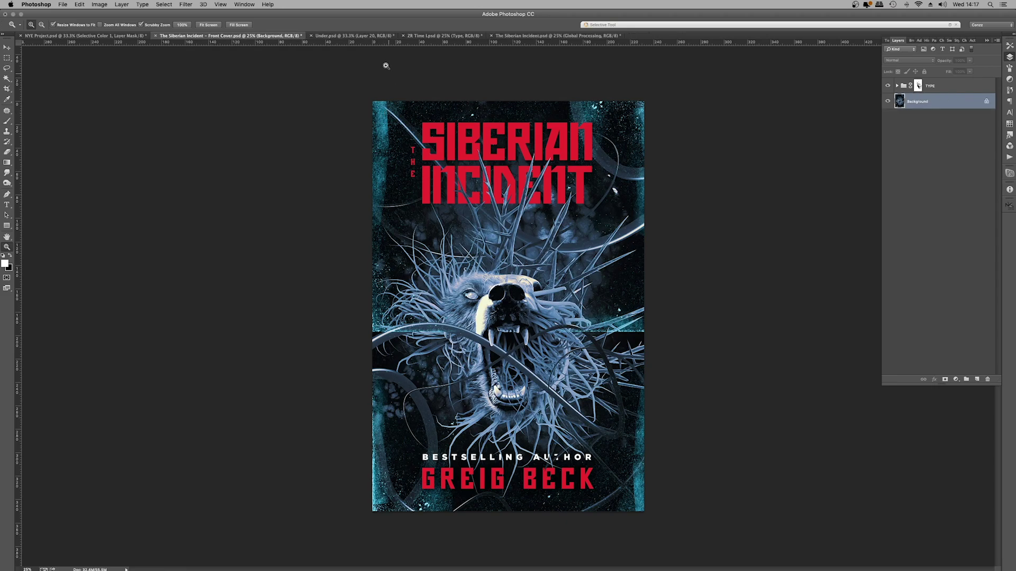
pyautogui.click(350, 37)
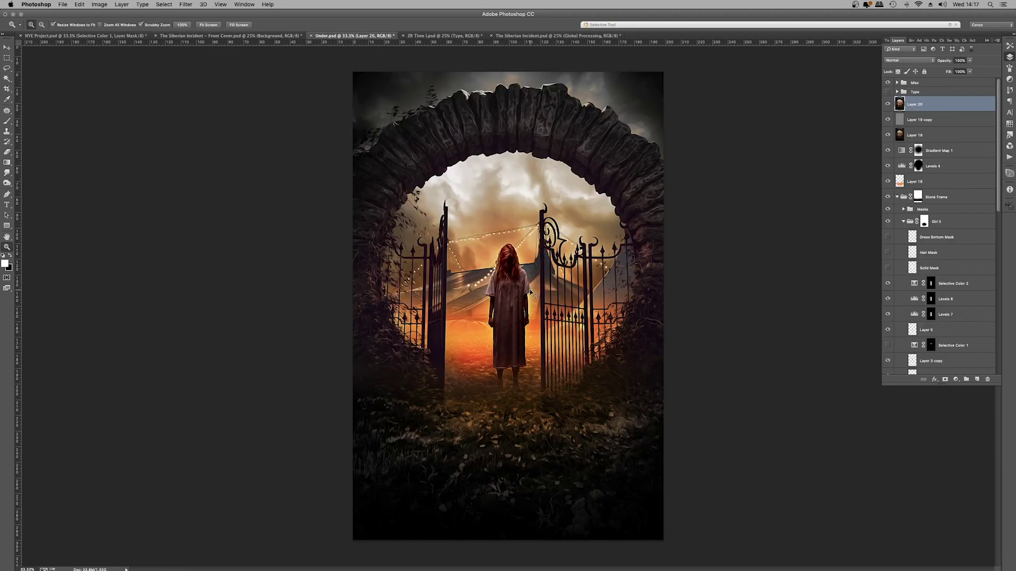
pyautogui.scroll(-2, 531, 291)
pyautogui.scroll(3, 530, 291)
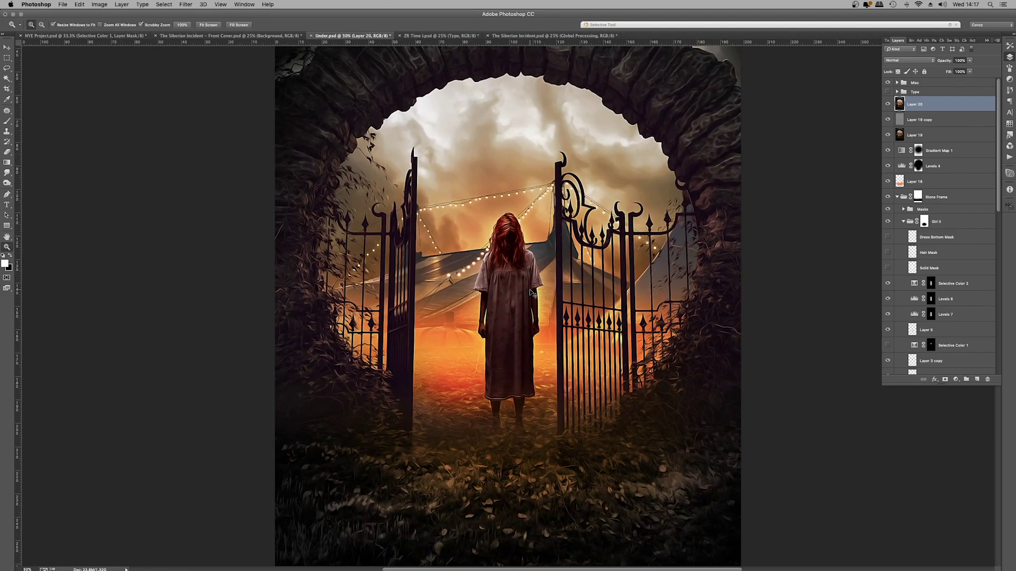
pyautogui.scroll(1, 532, 293)
pyautogui.scroll(-2, 530, 291)
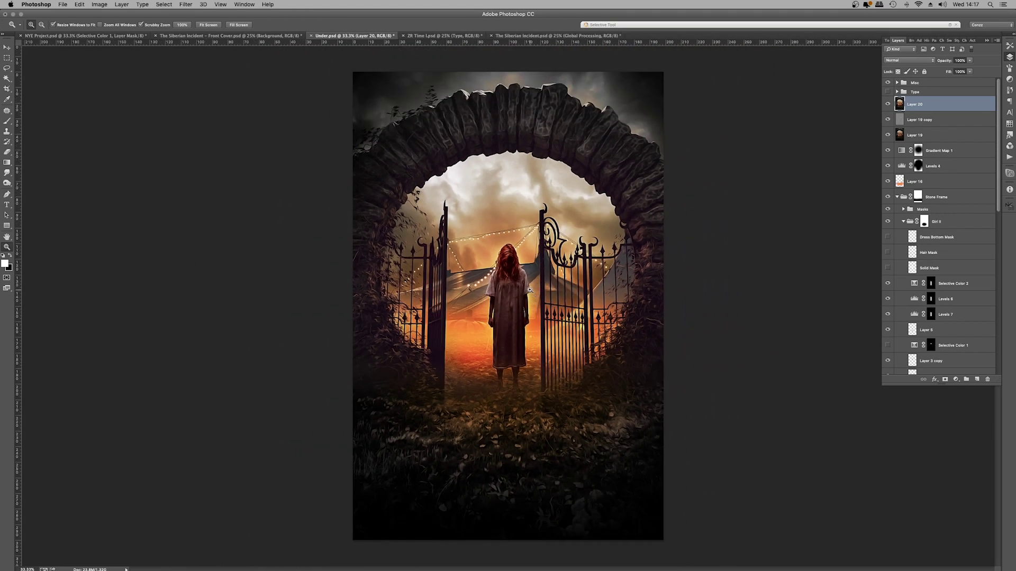
pyautogui.scroll(-1, 531, 291)
pyautogui.scroll(2, 530, 291)
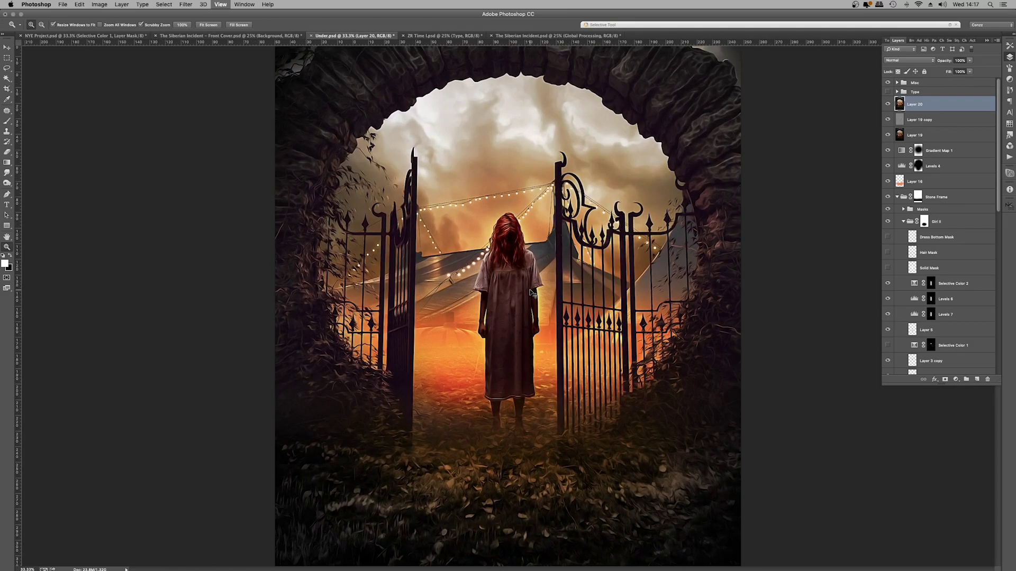
pyautogui.scroll(3, 603, 331)
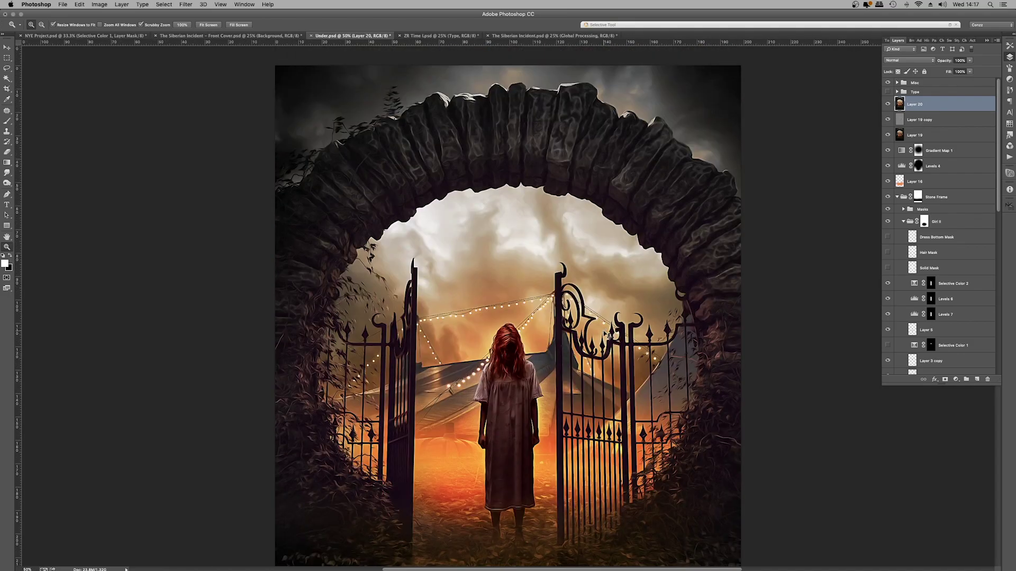
pyautogui.scroll(-1, 608, 337)
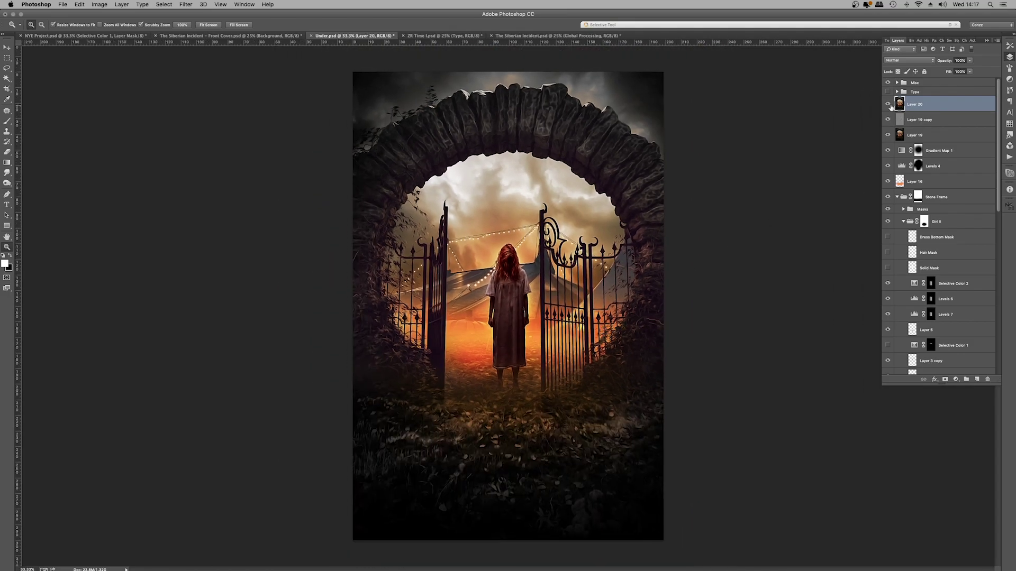
# - Group Layer 20 with Layer 19 and its copy into Group 1
pyautogui.keyDown('shift'); pyautogui.click(944, 137); pyautogui.keyUp('shift')
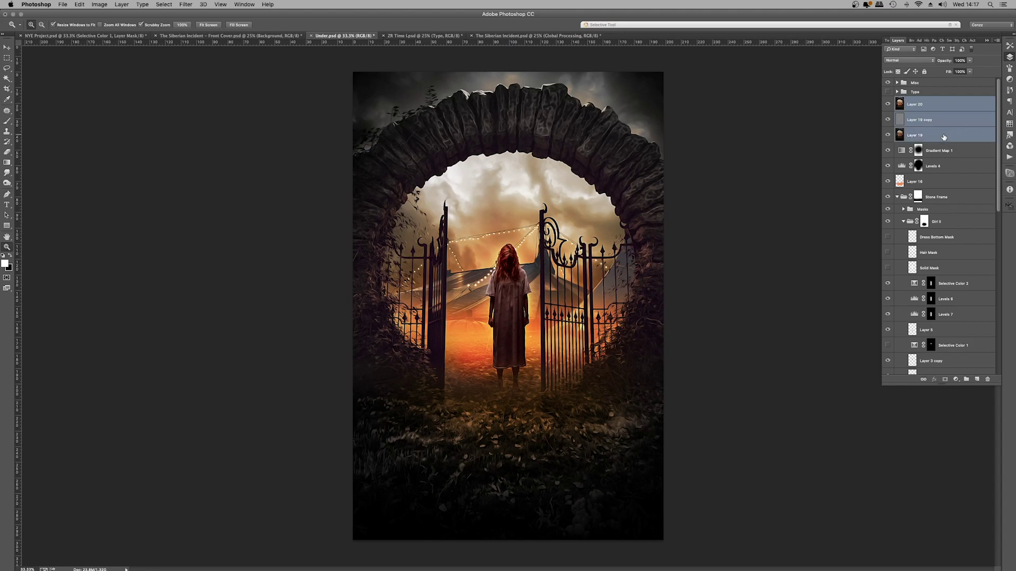
pyautogui.press('super+g')
pyautogui.scroll(1, 537, 253)
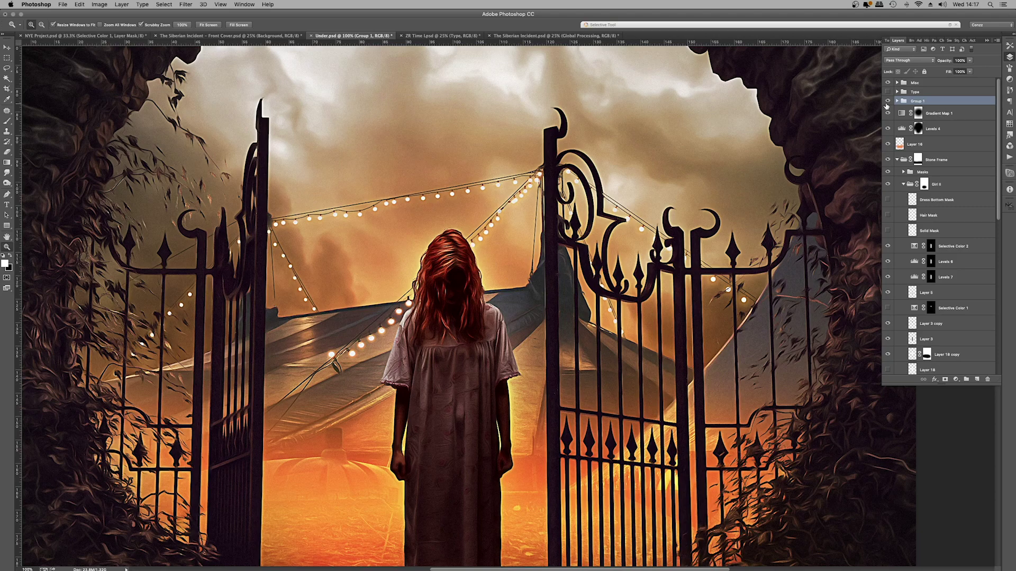
# - Compare Group 1's painterly effect, leave it hidden, zoom to 100% on the girl, select Selective Color 2
pyautogui.click(888, 102)
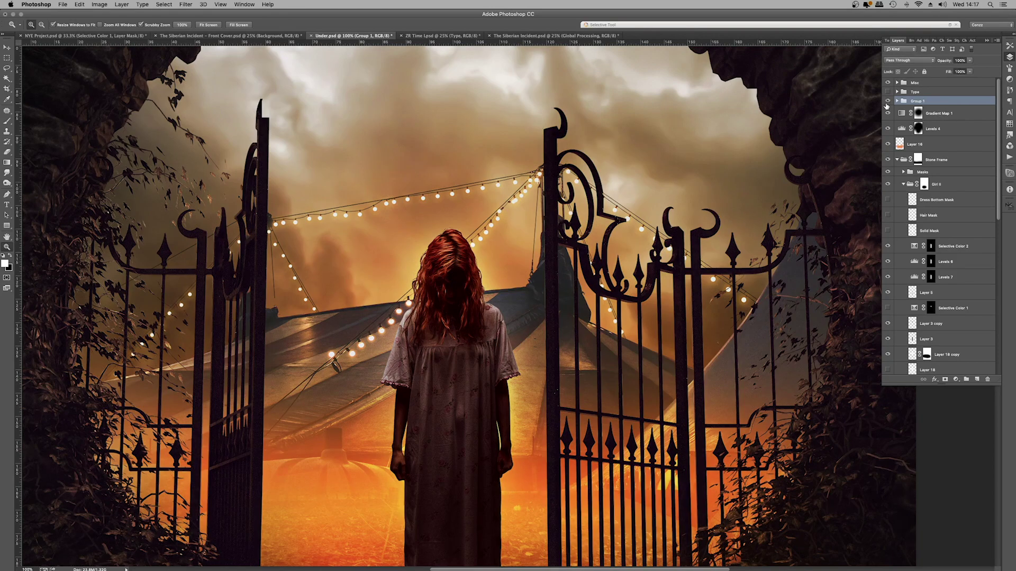
pyautogui.click(887, 102)
pyautogui.click(887, 102)
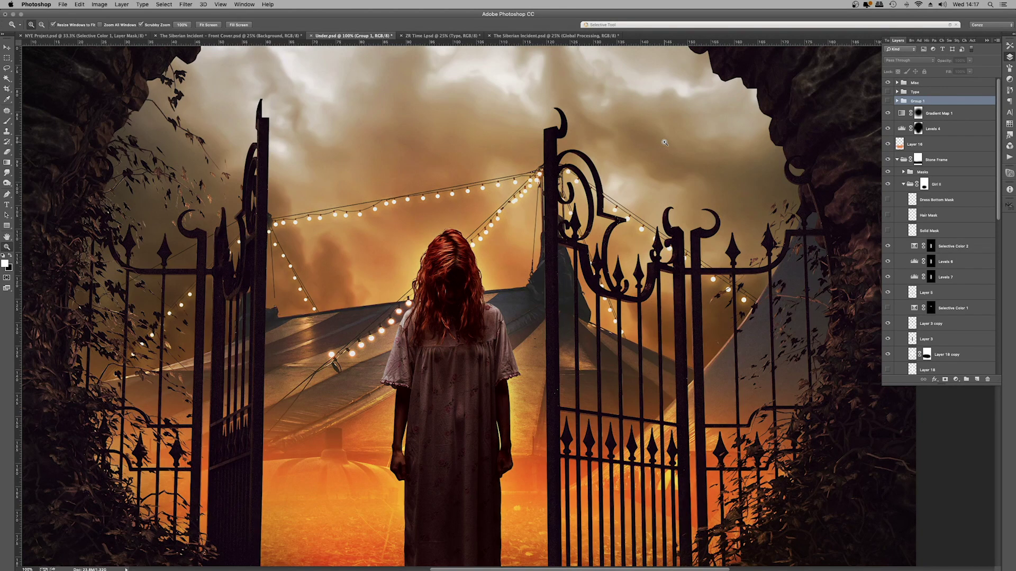
pyautogui.press('super+minus')
pyautogui.press('super+minus')
pyautogui.scroll(-3, 629, 195)
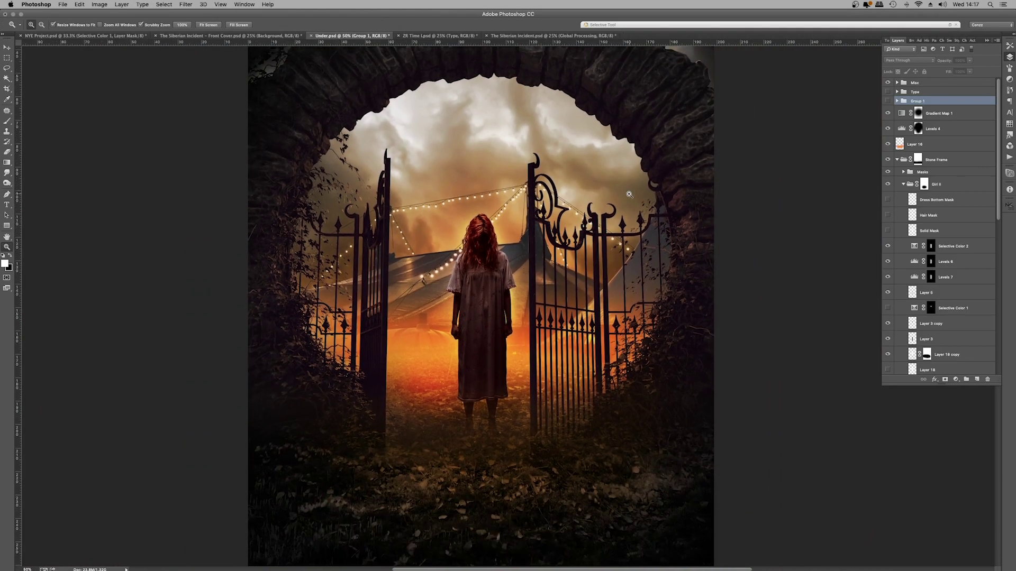
pyautogui.scroll(-5, 935, 136)
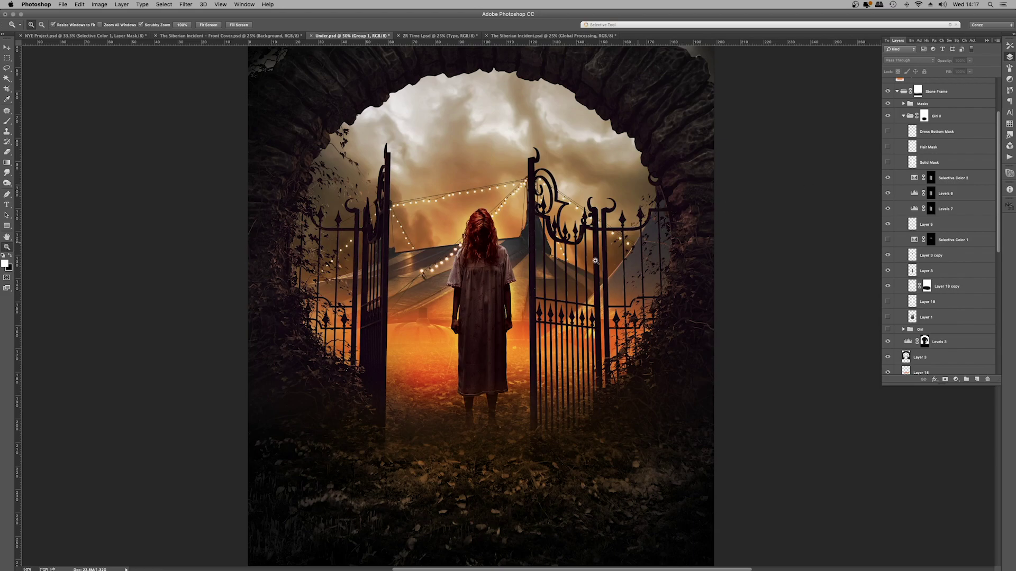
pyautogui.click(476, 269)
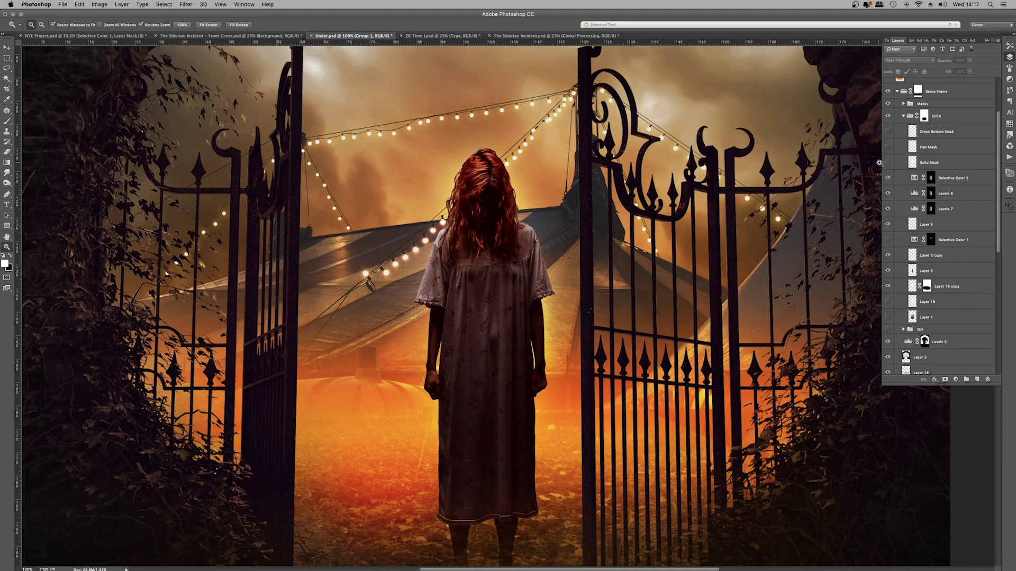
pyautogui.click(952, 180)
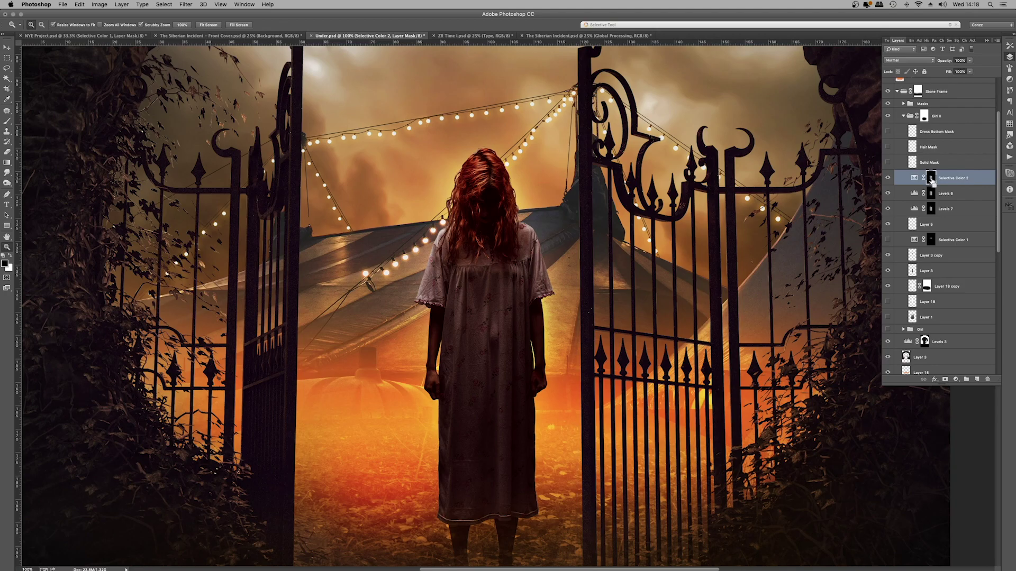
# - Load the girl's outline from Selective Color 2's mask and open its settings
pyautogui.keyDown('super'); pyautogui.click(931, 179); pyautogui.keyUp('super')
pyautogui.scroll(-3, 605, 180)
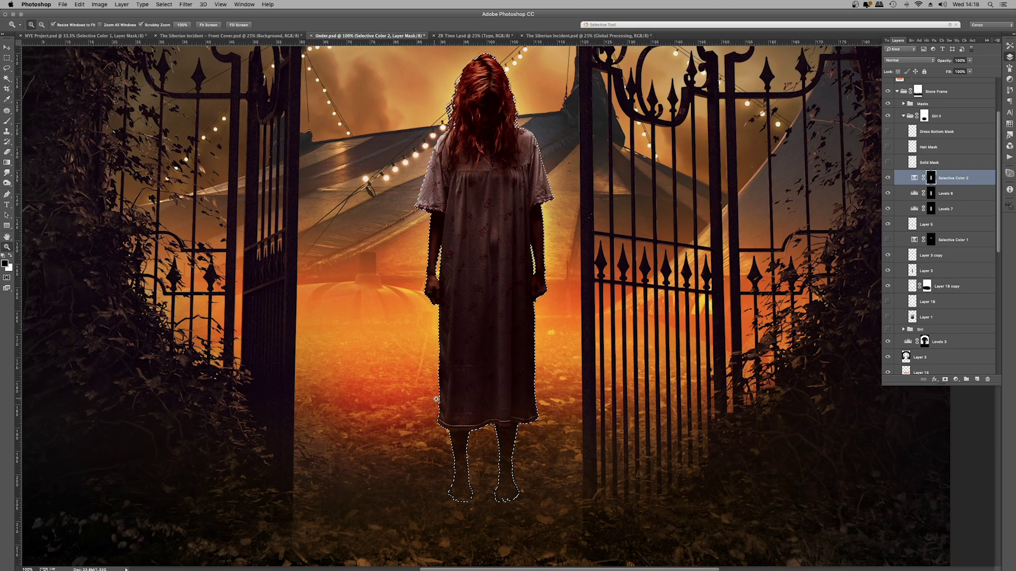
pyautogui.scroll(1, 589, 180)
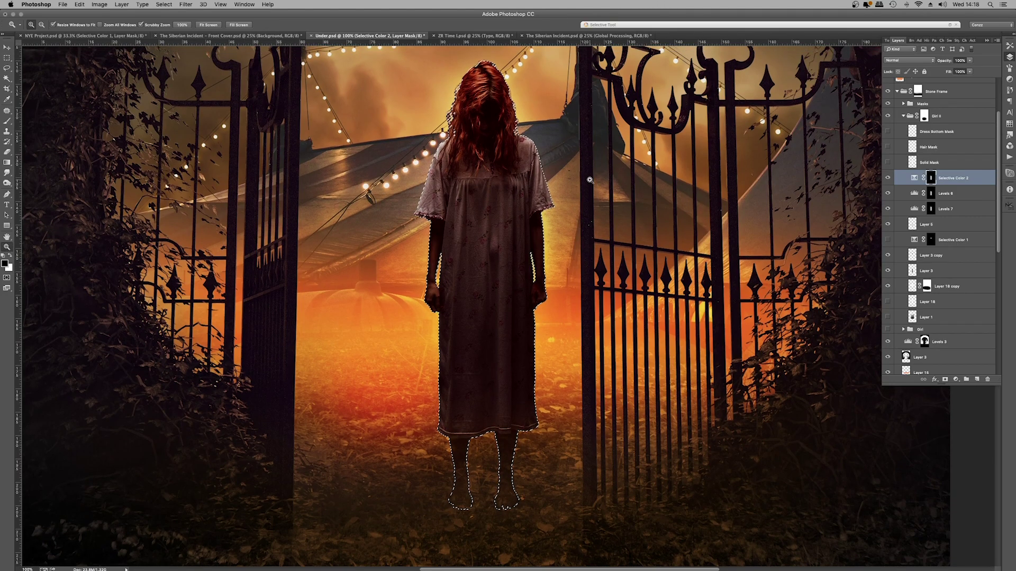
pyautogui.click(910, 180)
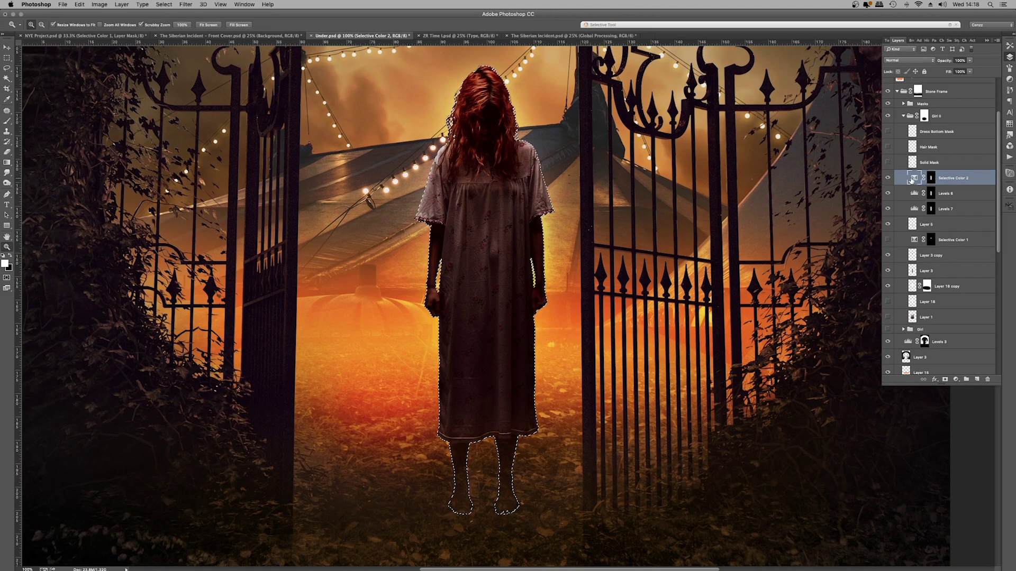
pyautogui.doubleClick(911, 180)
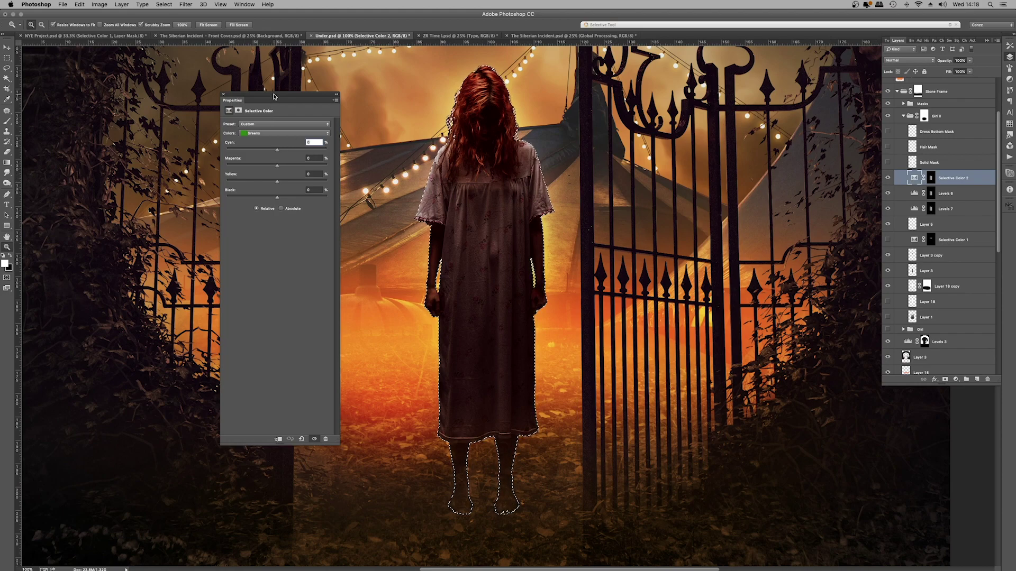
# - Review the Neutrals (Cyan -21), Blacks and Whites ranges, ending on Neutrals
pyautogui.click(274, 133)
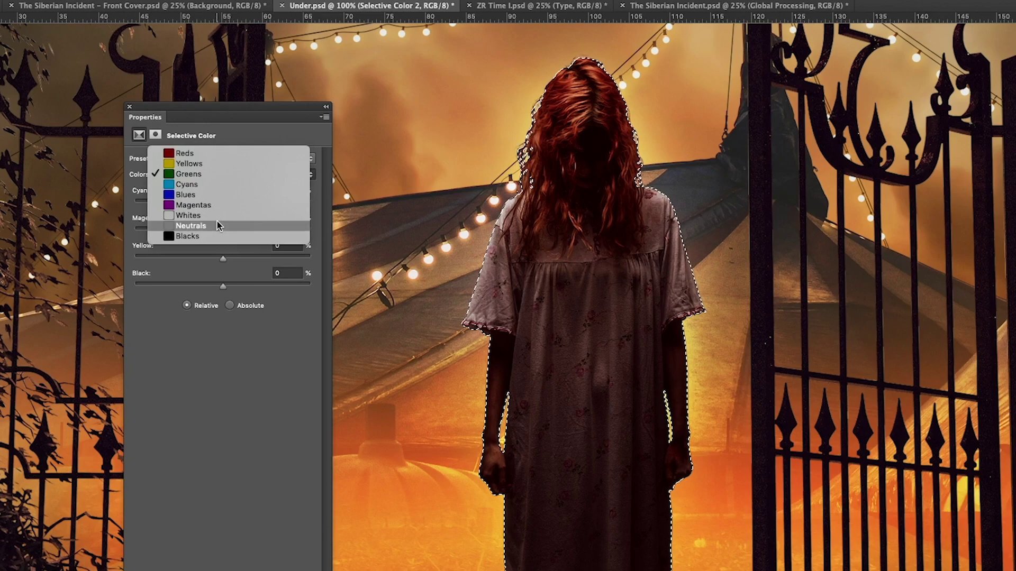
pyautogui.click(217, 226)
pyautogui.moveTo(223, 201)
pyautogui.mouseDown()
pyautogui.moveTo(259, 208)
pyautogui.moveTo(204, 208)
pyautogui.mouseUp()
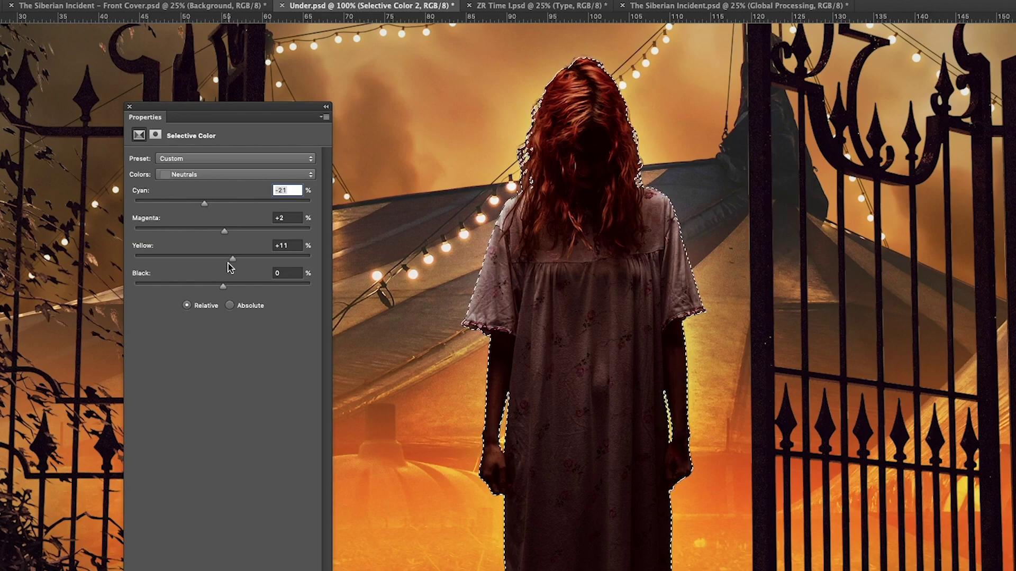
pyautogui.click(215, 174)
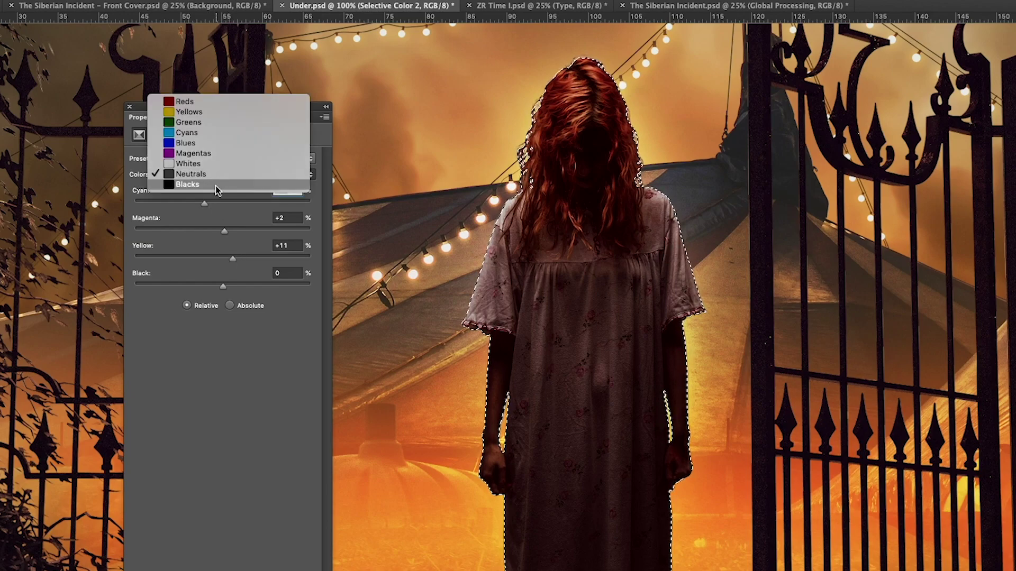
pyautogui.click(214, 186)
pyautogui.click(214, 174)
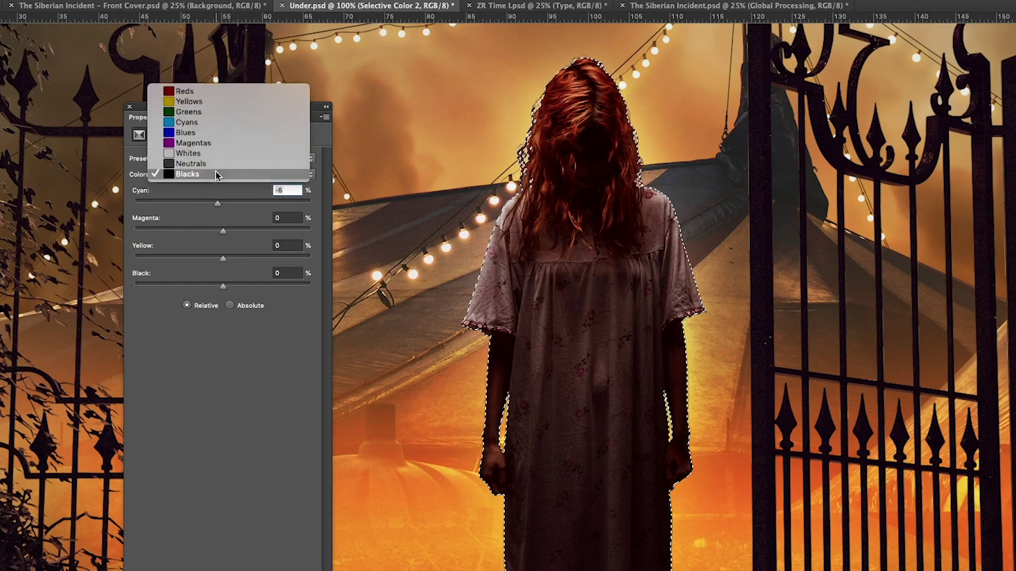
pyautogui.click(213, 152)
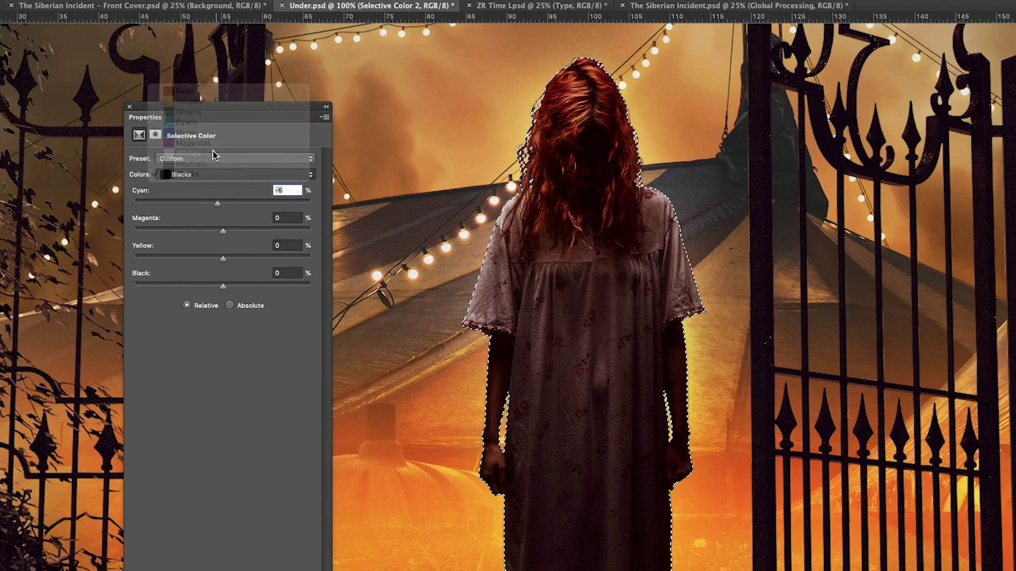
pyautogui.click(210, 179)
pyautogui.click(210, 185)
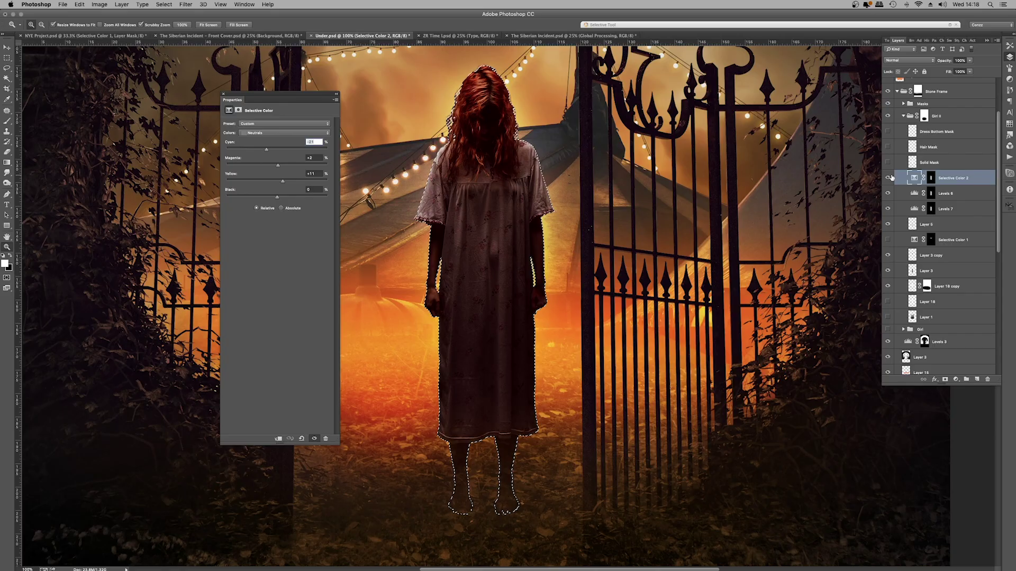
# - Compare the girl's dress with Selective Color 2 off and on, leaving it on, then switch to ZR Time Lord
pyautogui.hscroll(-3, 872, 182)
pyautogui.scroll(1, 871, 181)
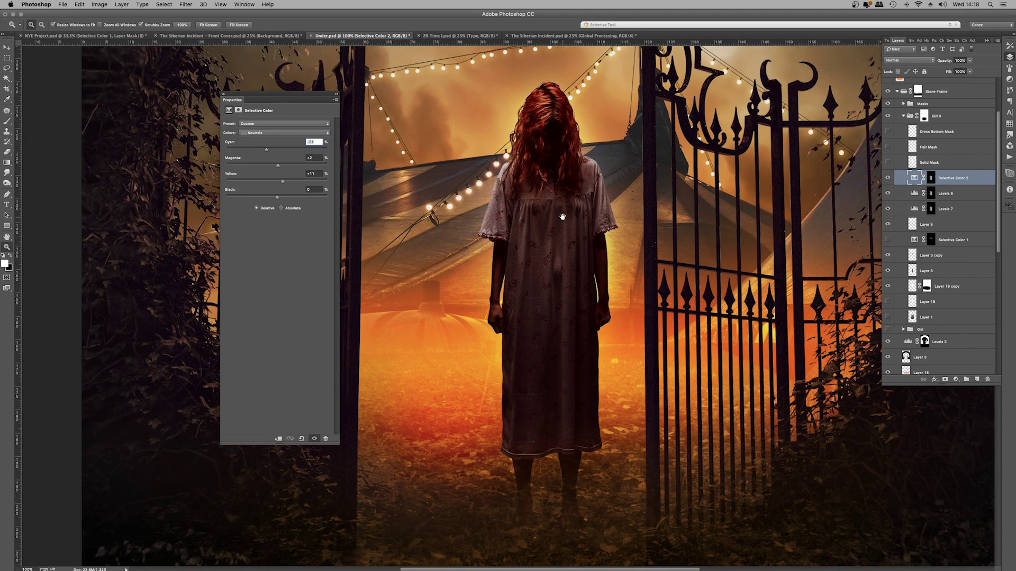
pyautogui.click(887, 179)
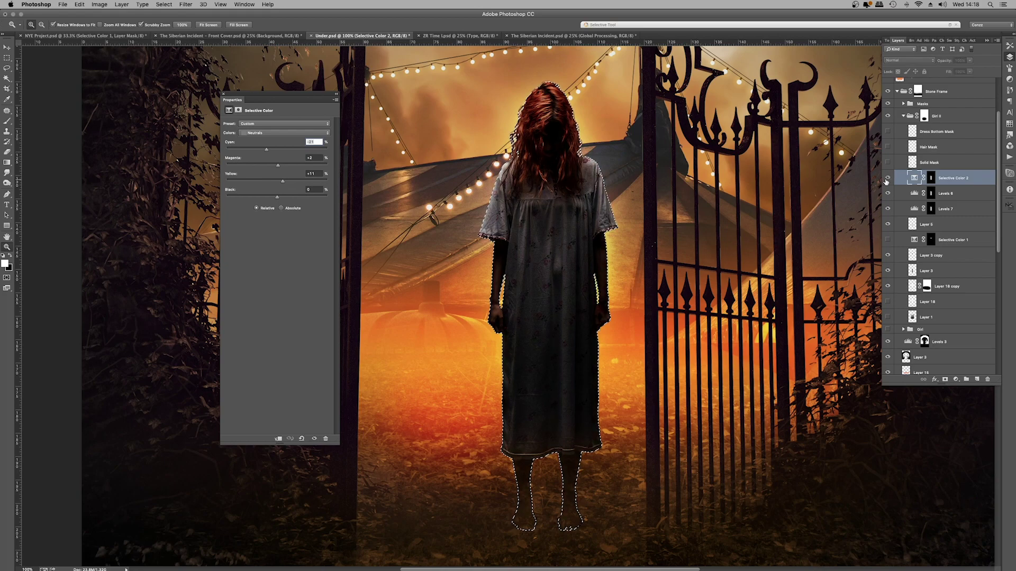
pyautogui.click(887, 178)
pyautogui.scroll(1, 607, 132)
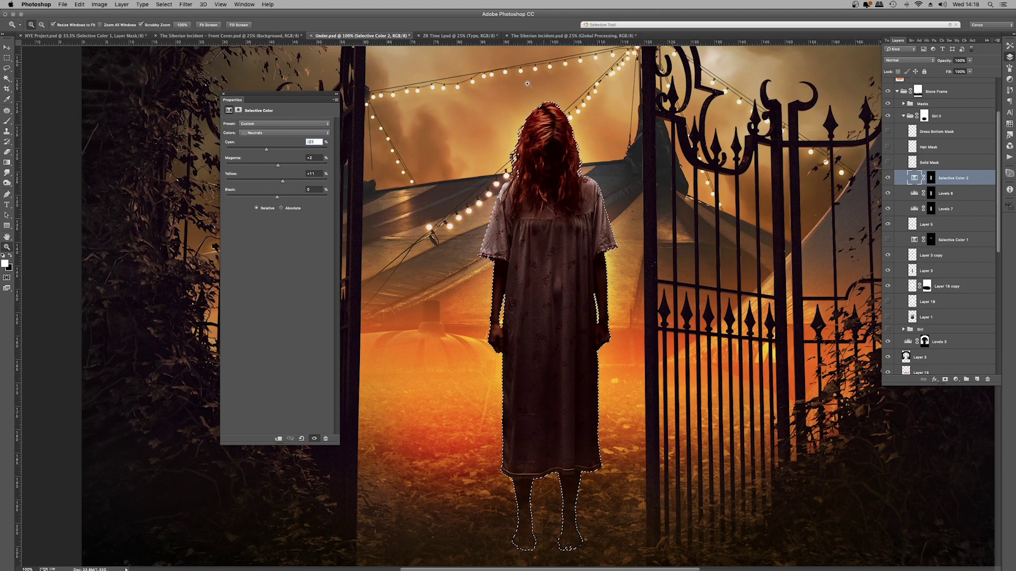
pyautogui.press('super+comma')
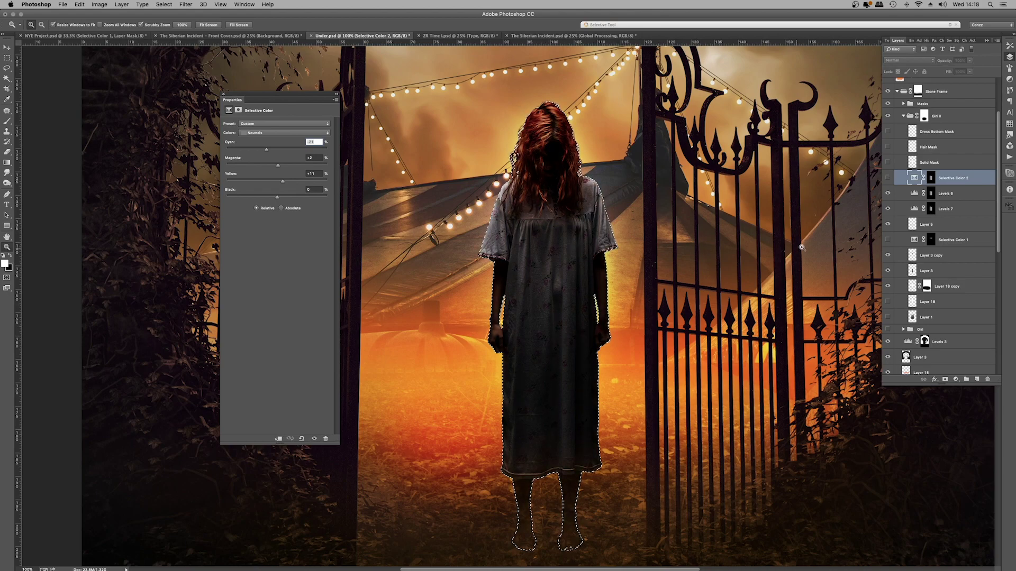
pyautogui.scroll(1, 733, 244)
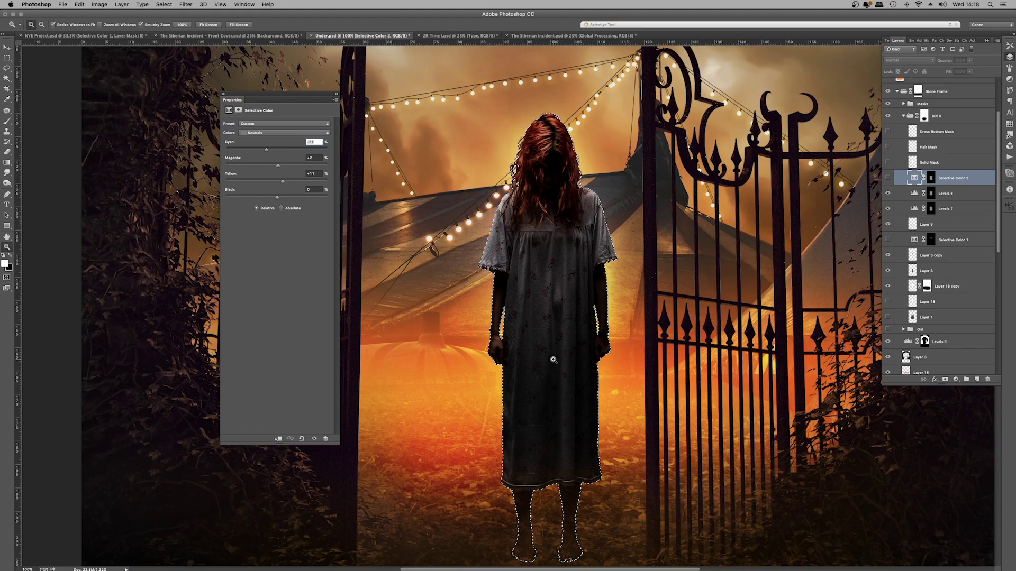
pyautogui.scroll(-1, 555, 144)
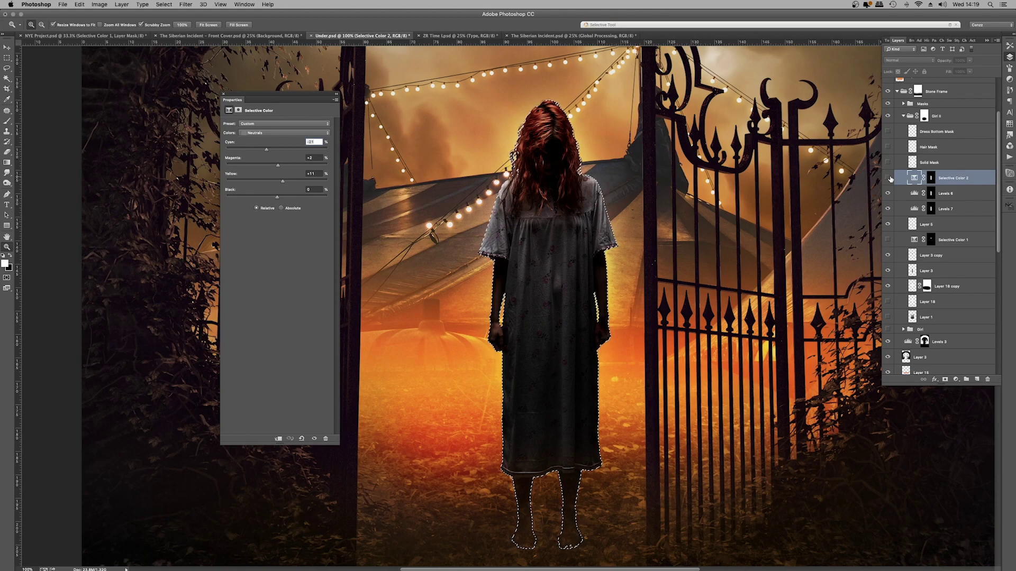
pyautogui.click(889, 178)
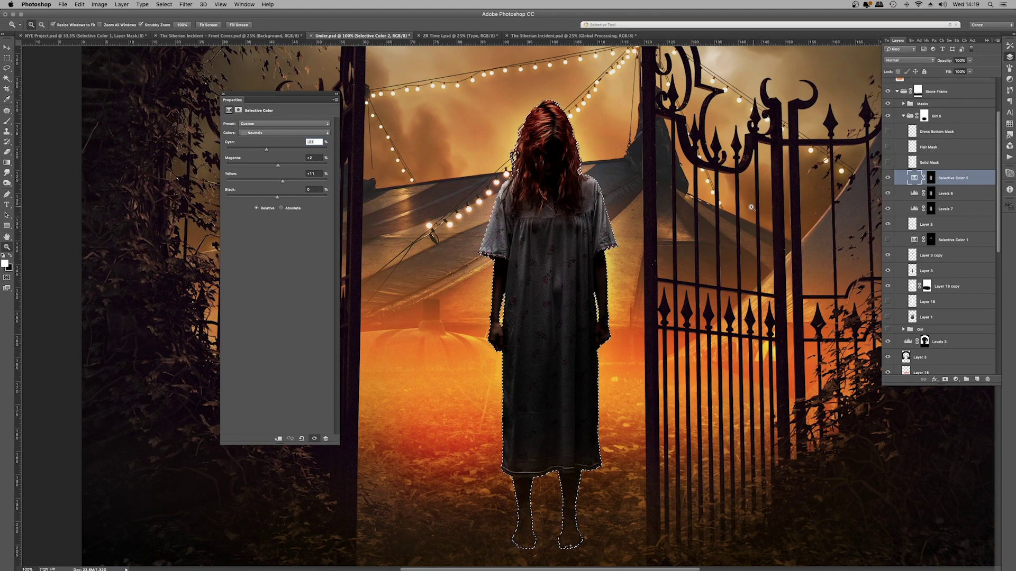
pyautogui.moveTo(684, 216); pyautogui.dragTo(652, 201)
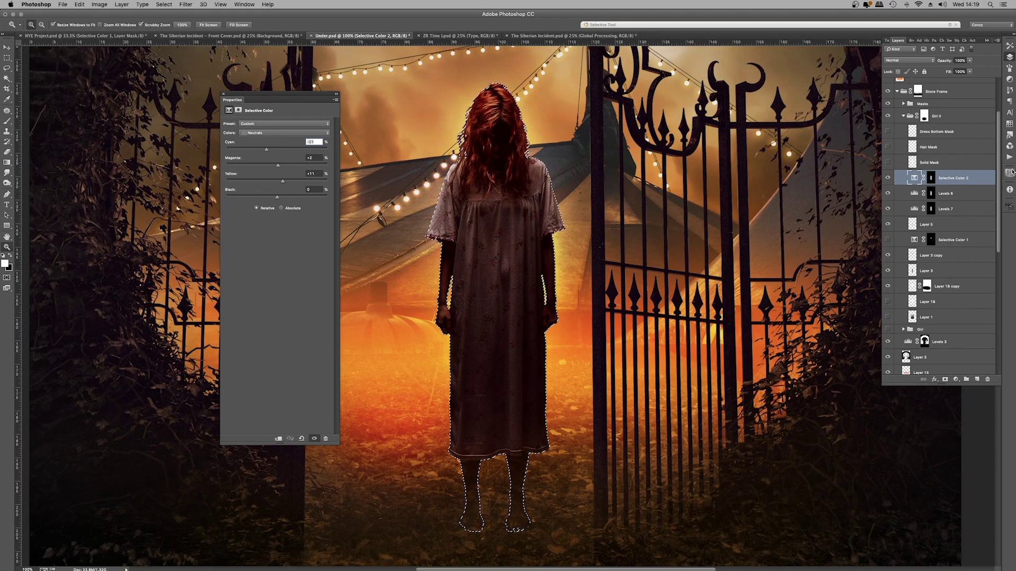
pyautogui.click(463, 36)
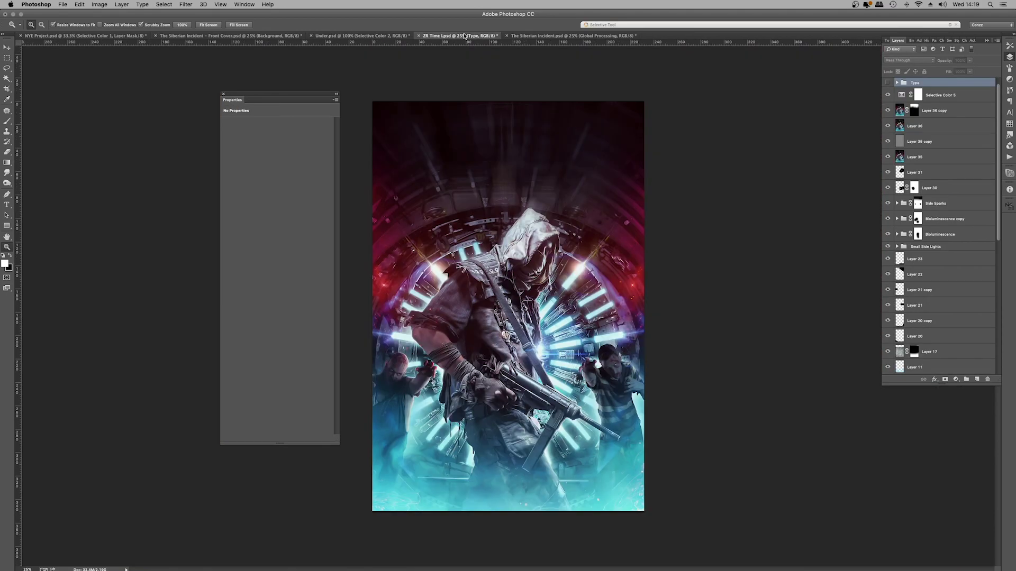
pyautogui.click(936, 117)
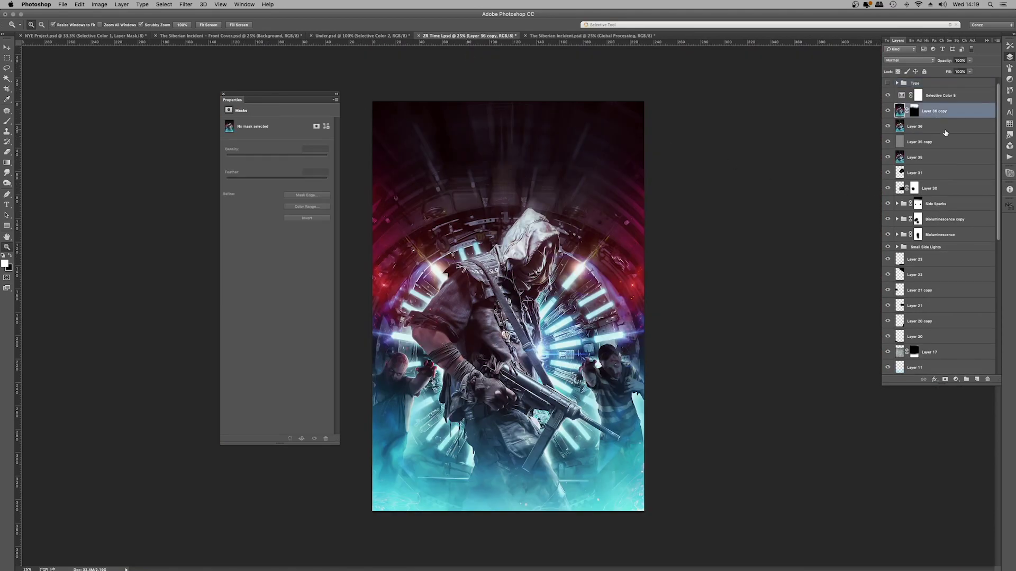
pyautogui.keyDown('shift'); pyautogui.click(942, 159); pyautogui.keyUp('shift')
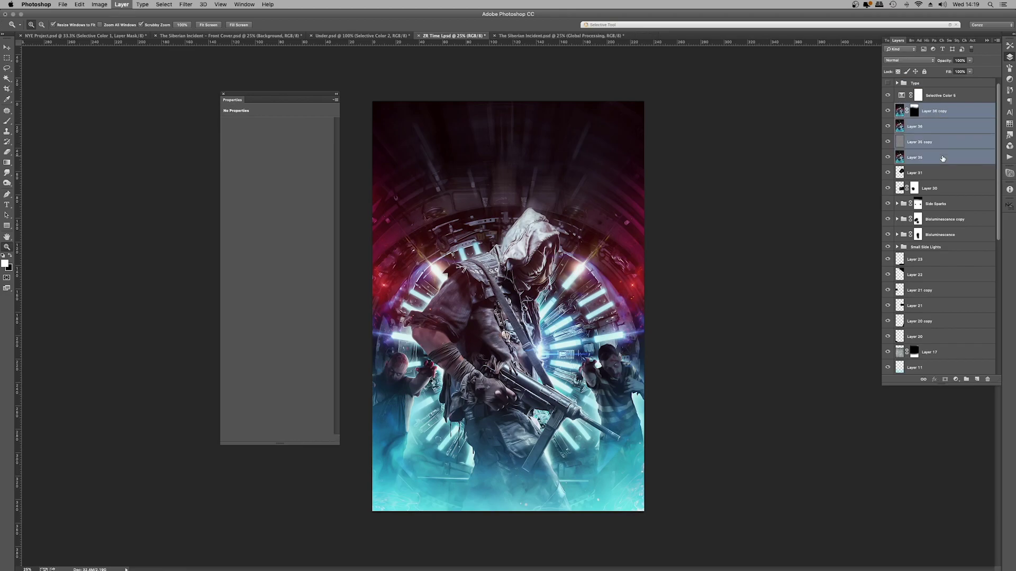
pyautogui.press('super+g')
pyautogui.click(500, 268)
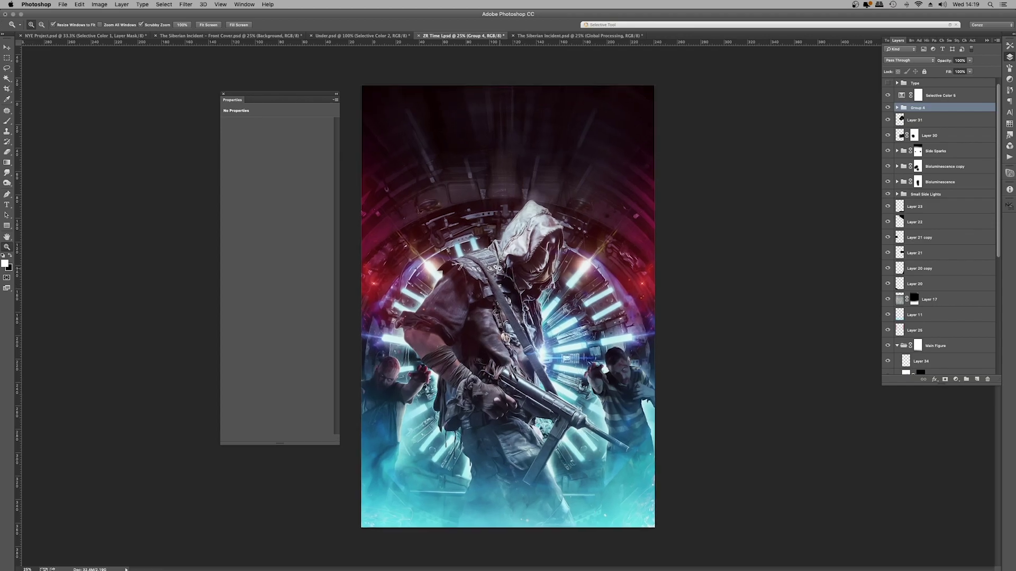
pyautogui.moveTo(500, 269); pyautogui.dragTo(604, 235)
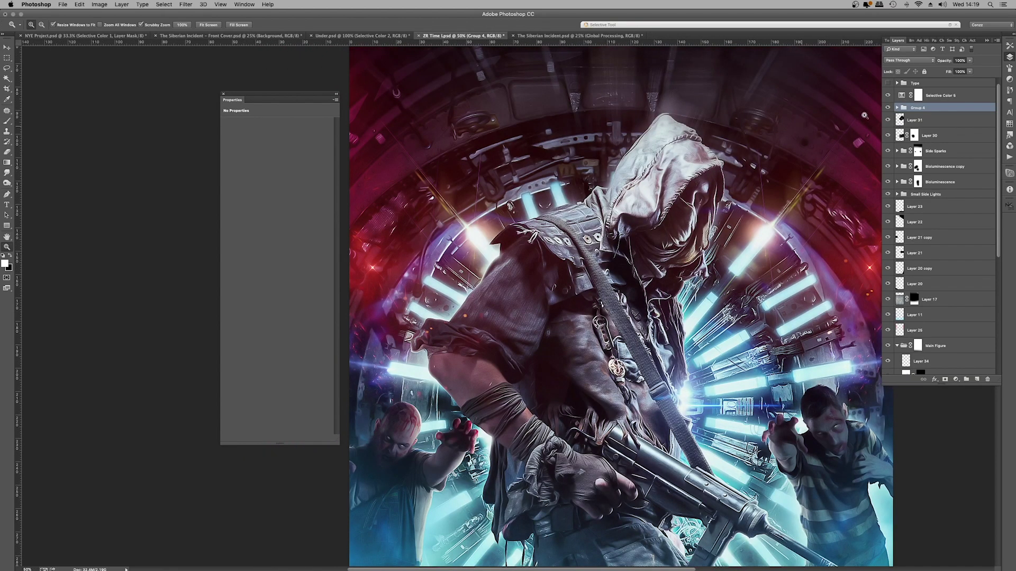
pyautogui.click(887, 108)
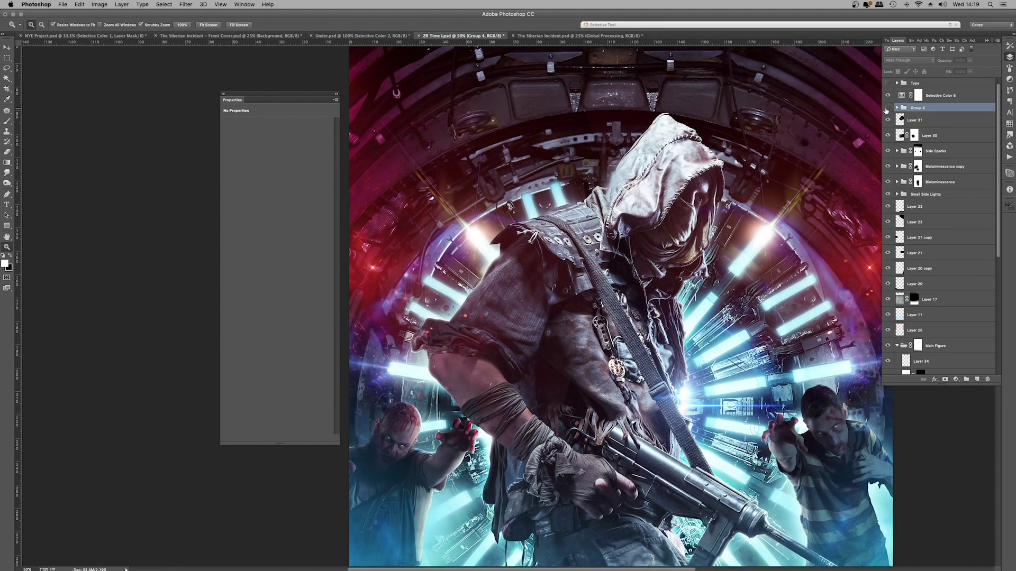
pyautogui.click(888, 108)
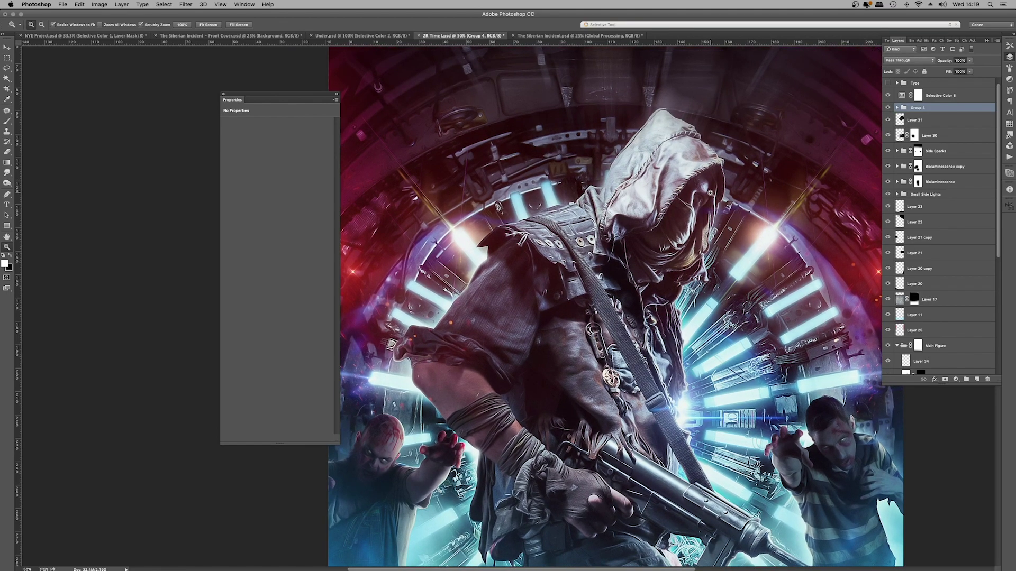
pyautogui.click(693, 208)
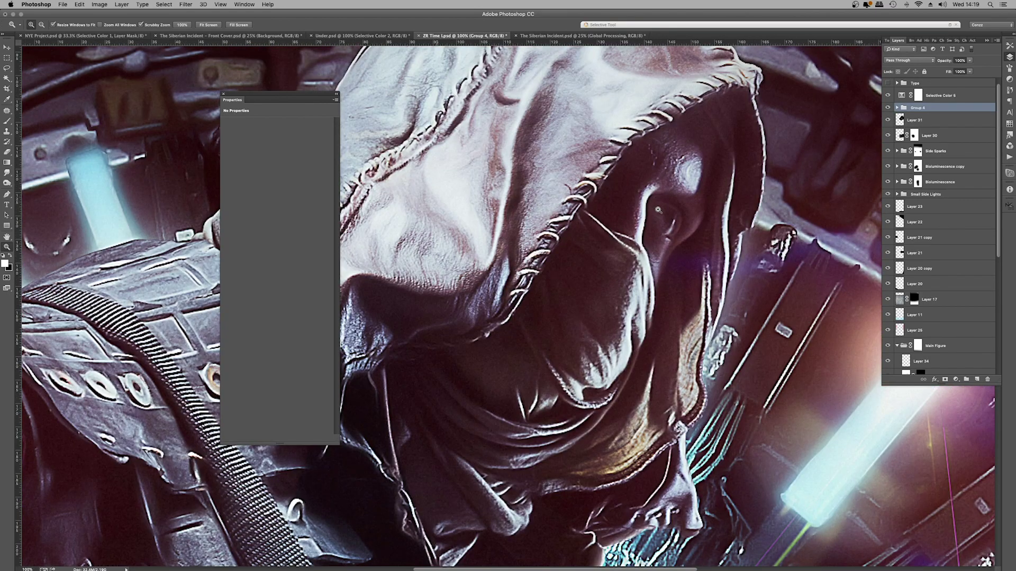
pyautogui.click(888, 108)
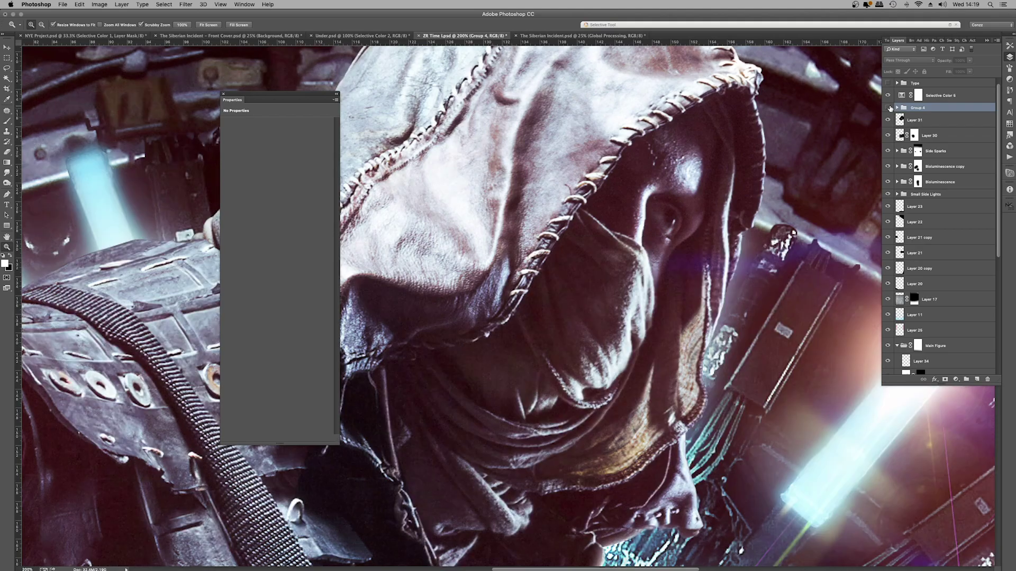
pyautogui.click(888, 108)
pyautogui.rightClick(591, 185)
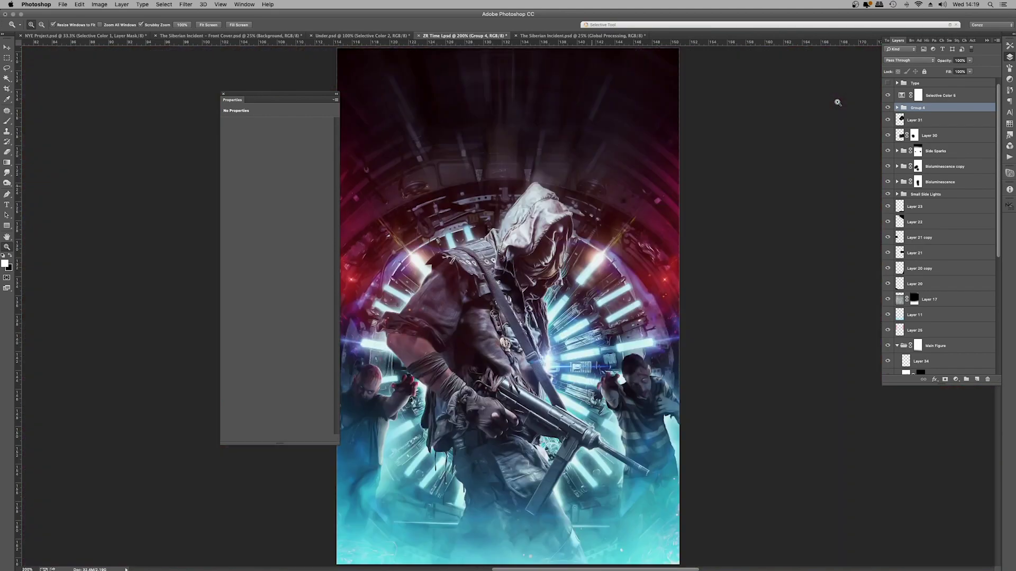
pyautogui.rightClick(544, 228)
pyautogui.click(561, 272)
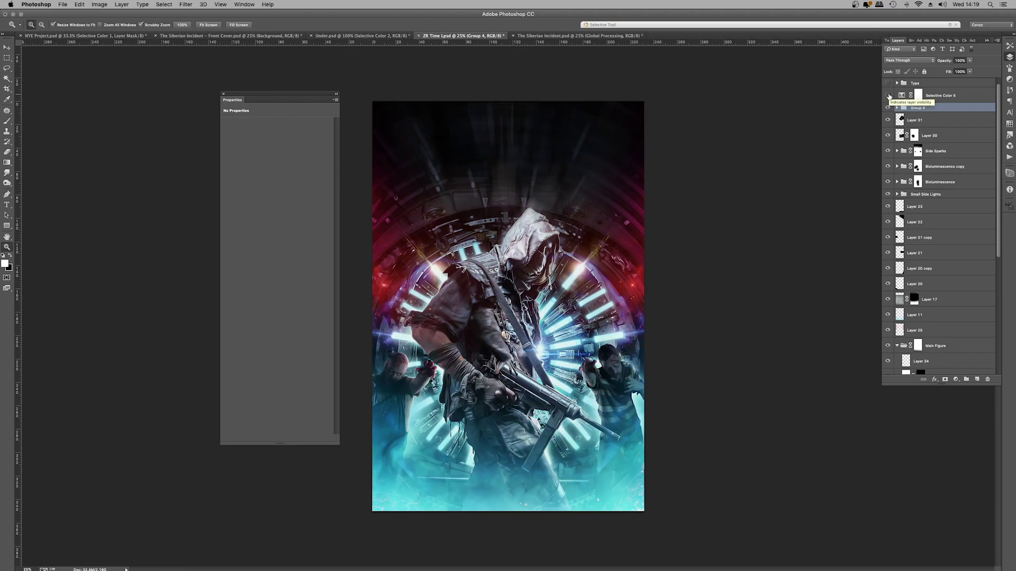
# - Toggle Selective Color 5 and zoom in on the top of the Time Lord cover
pyautogui.click(888, 95)
pyautogui.click(495, 142)
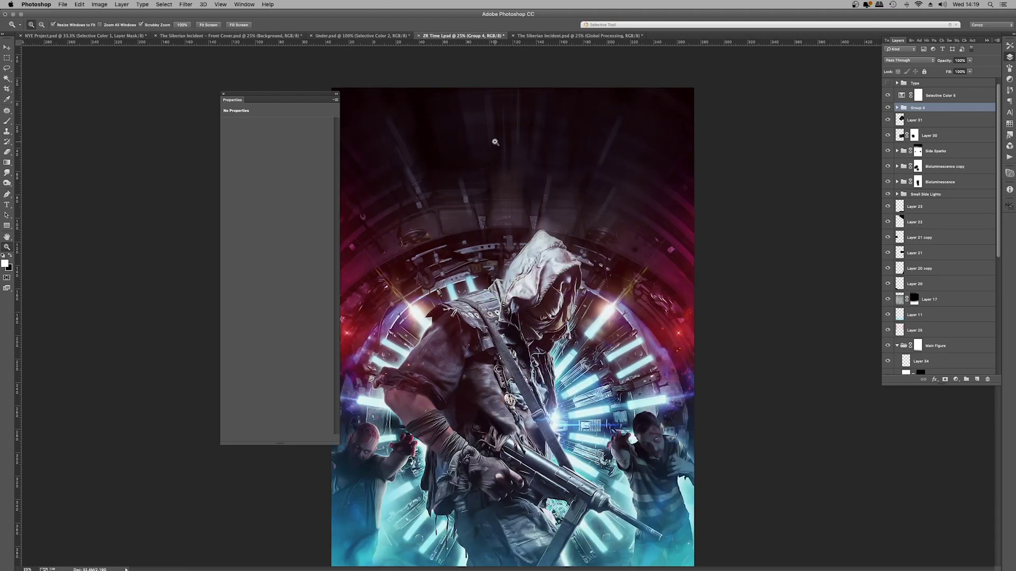
pyautogui.click(483, 209)
pyautogui.click(468, 195)
pyautogui.moveTo(468, 195); pyautogui.dragTo(636, 196)
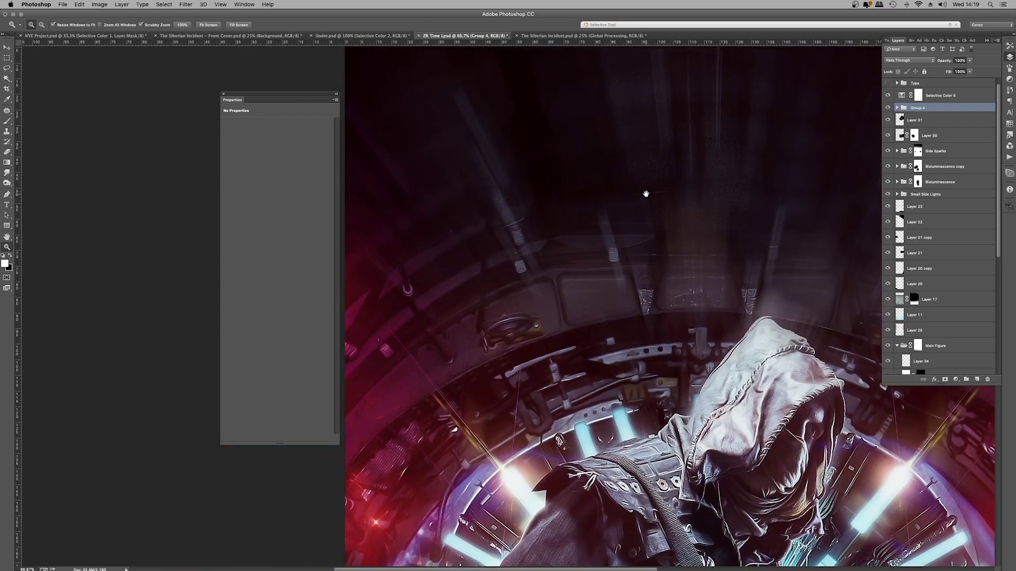
# - Show Selective Color 5's settings (Neutrals Cyan -9, Magenta -1, Yellow -9) beside the image
pyautogui.click(901, 96)
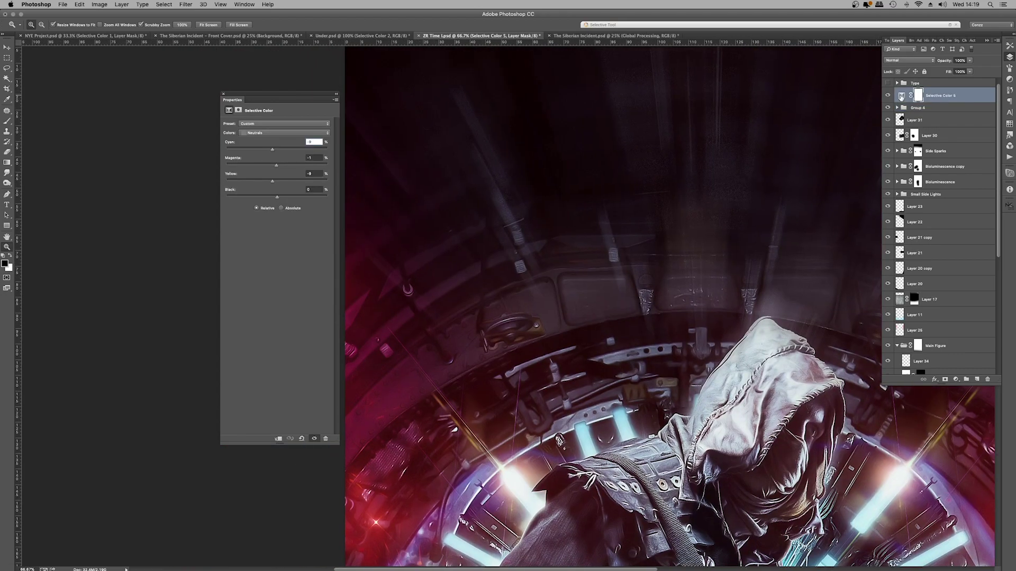
pyautogui.keyDown('alt'); pyautogui.click(675, 171); pyautogui.keyUp('alt')
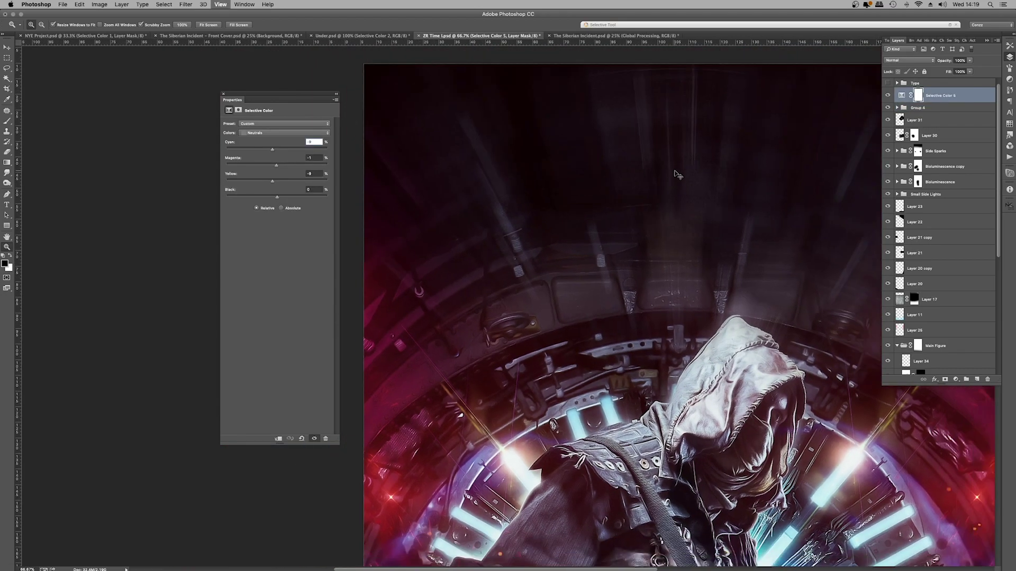
pyautogui.moveTo(696, 334); pyautogui.dragTo(669, 336)
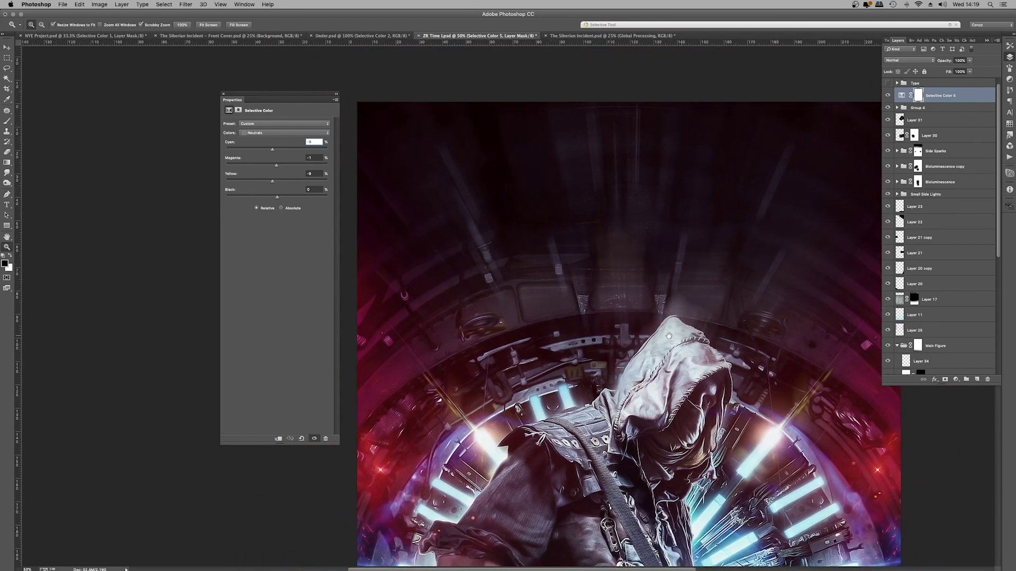
pyautogui.click(901, 95)
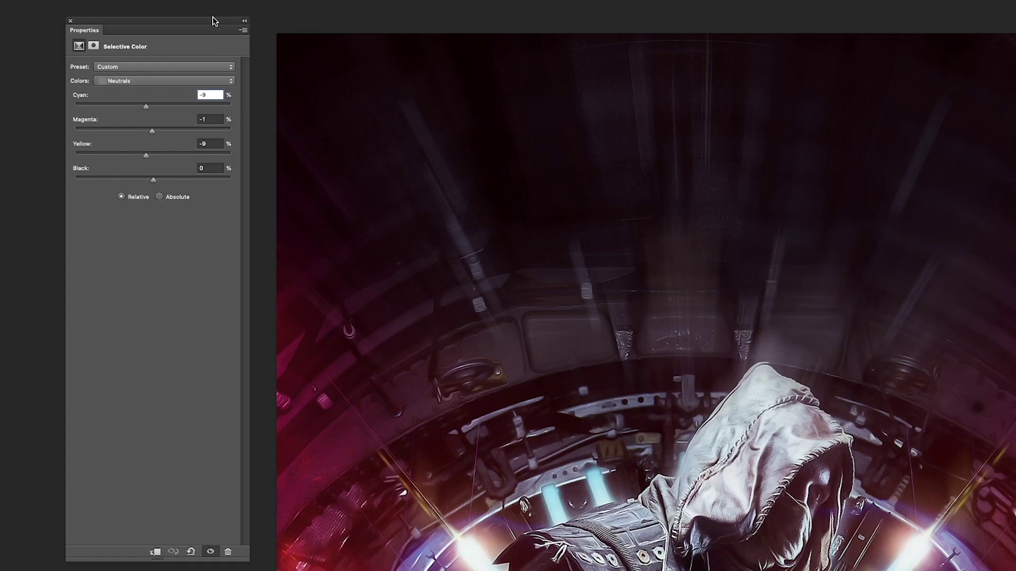
pyautogui.moveTo(238, 25); pyautogui.dragTo(197, 61)
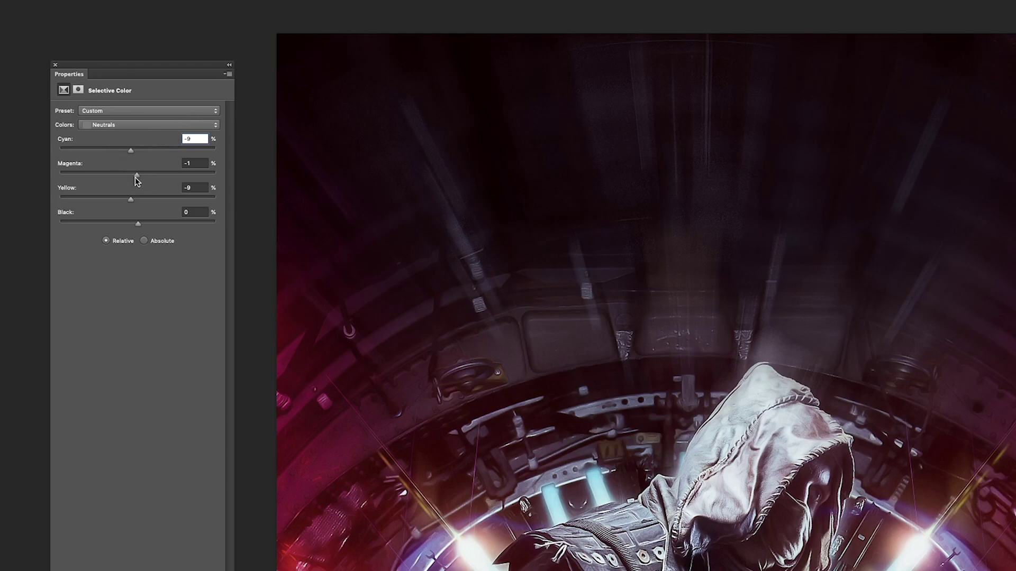
# - Switch Selective Color 5 to the Blacks range and reduce its cyan
pyautogui.click(139, 127)
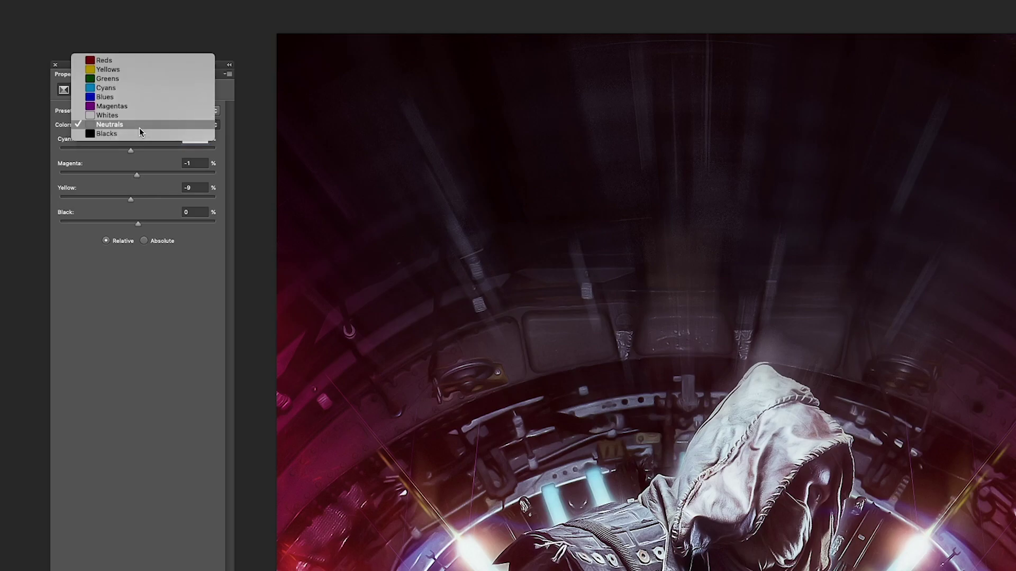
pyautogui.click(135, 134)
pyautogui.moveTo(138, 150); pyautogui.dragTo(135, 151)
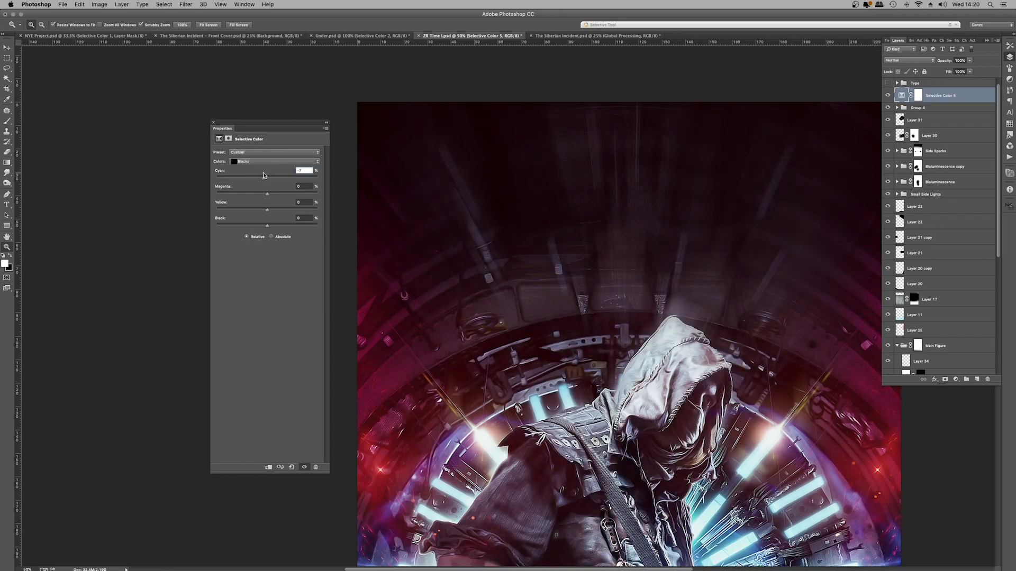
pyautogui.scroll(-2, 631, 259)
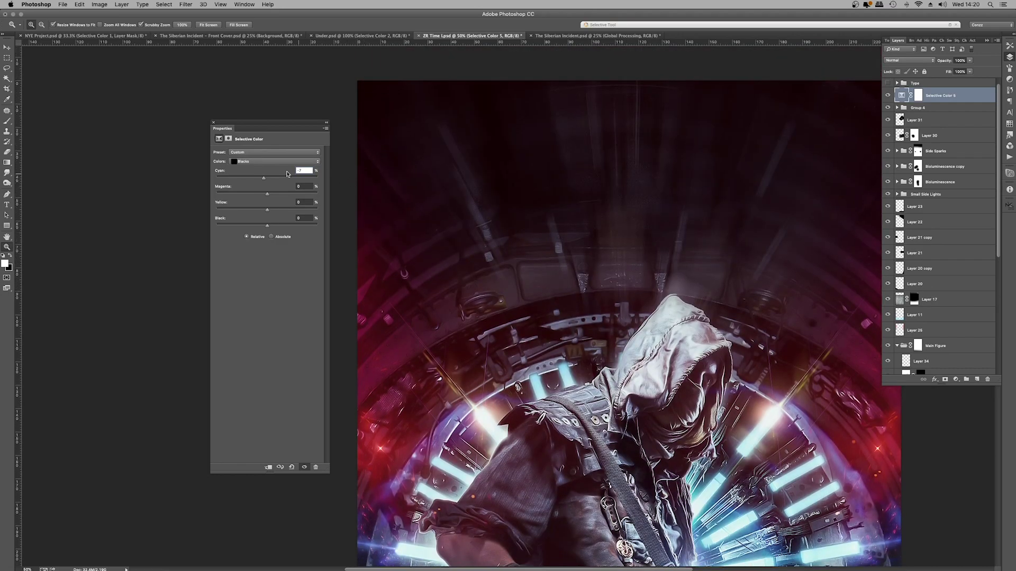
# - View the Neutrals range, then the Whites range (Magenta -28, Yellow -17)
pyautogui.click(266, 161)
pyautogui.click(263, 160)
pyautogui.click(263, 160)
pyautogui.click(262, 155)
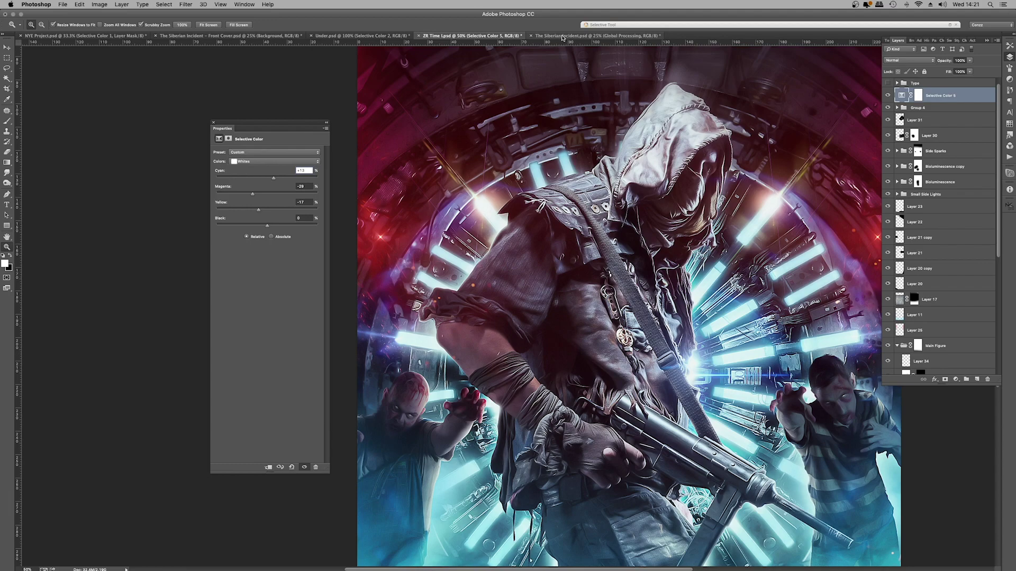
# - On The Siberian Incident cover, compare the Global Processing group on and off and zoom to 50%
pyautogui.click(563, 36)
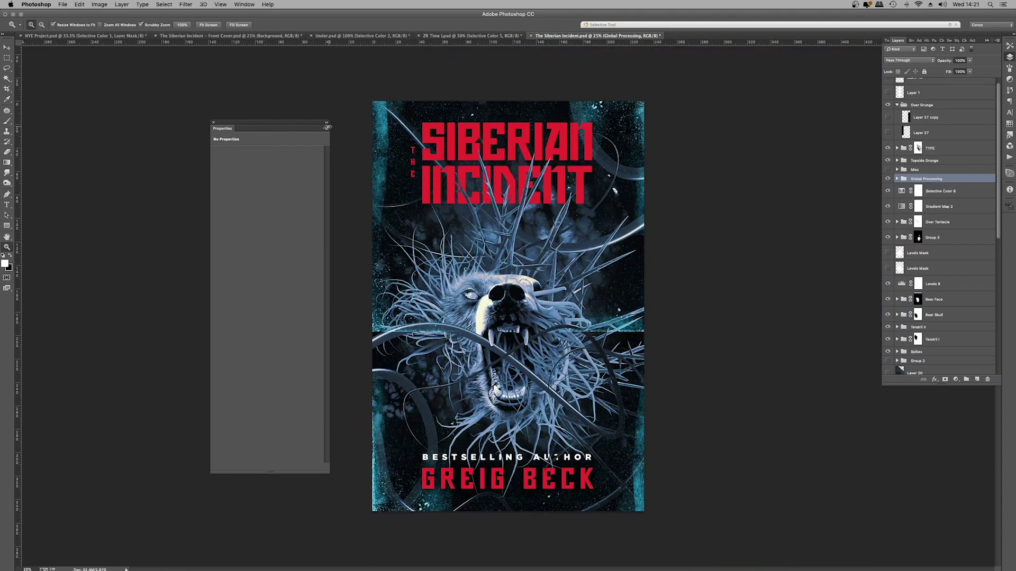
pyautogui.moveTo(310, 123); pyautogui.dragTo(244, 111)
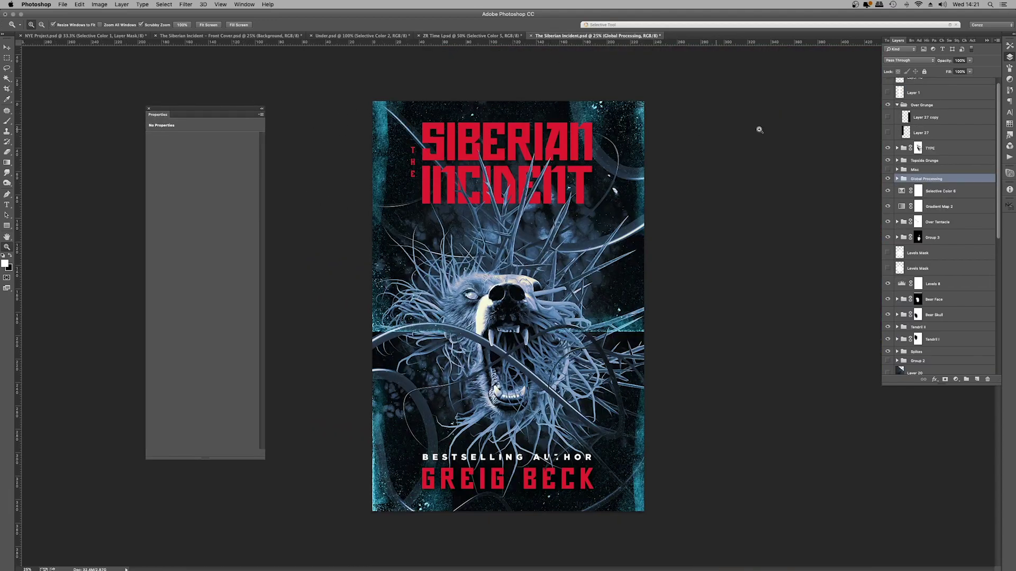
pyautogui.scroll(1, 904, 151)
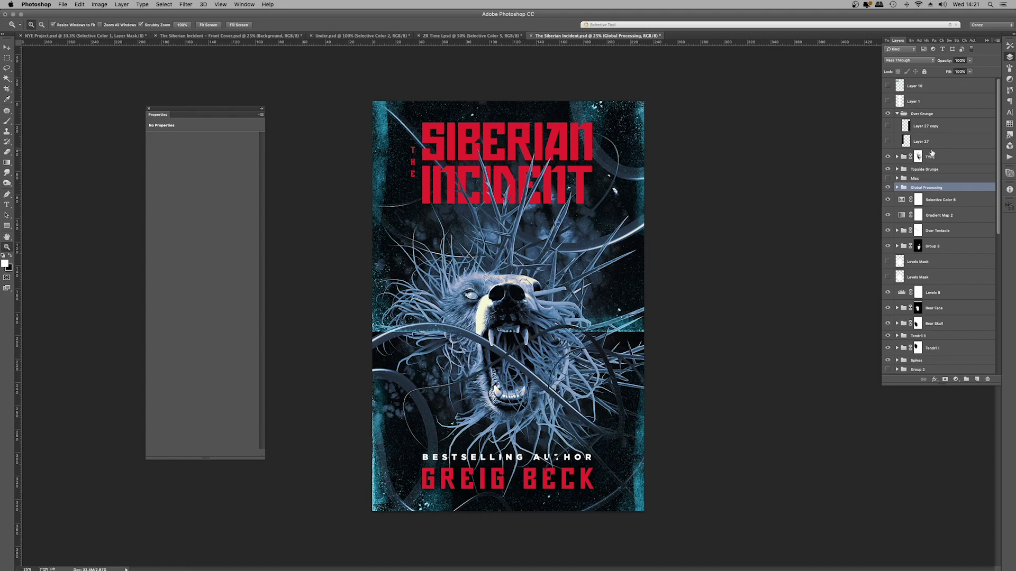
pyautogui.scroll(-1, 931, 153)
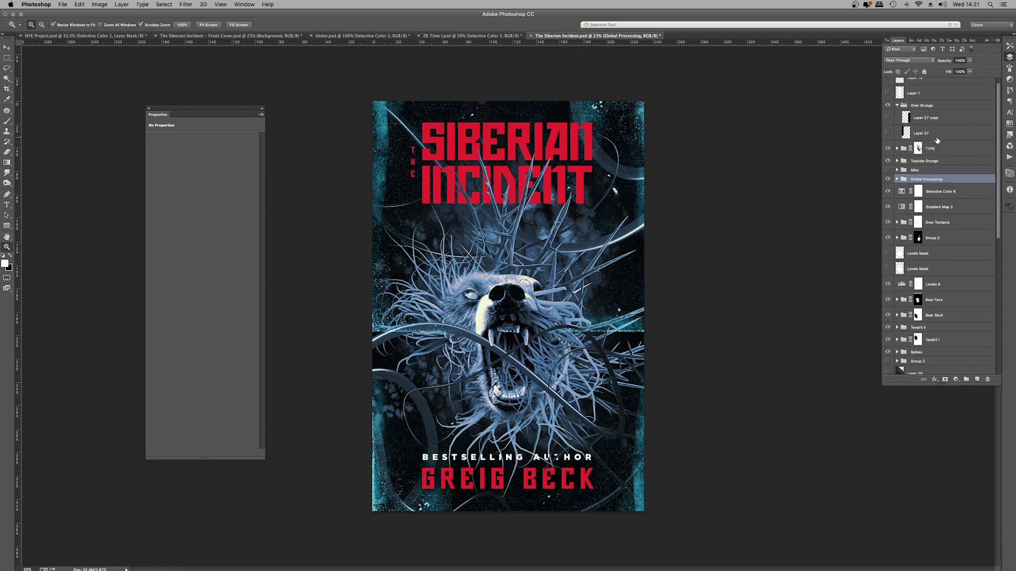
pyautogui.scroll(-3, 912, 154)
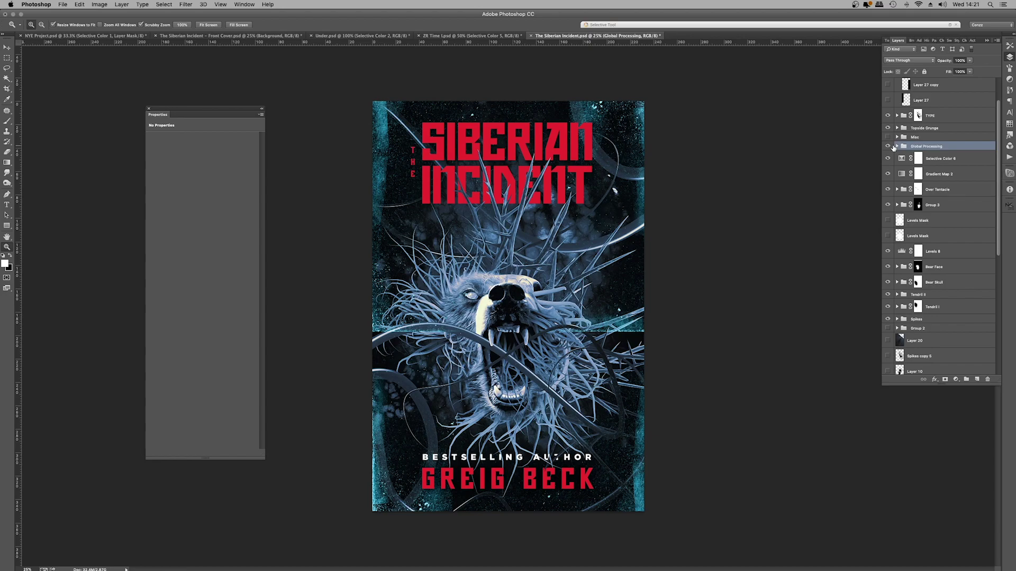
pyautogui.click(887, 146)
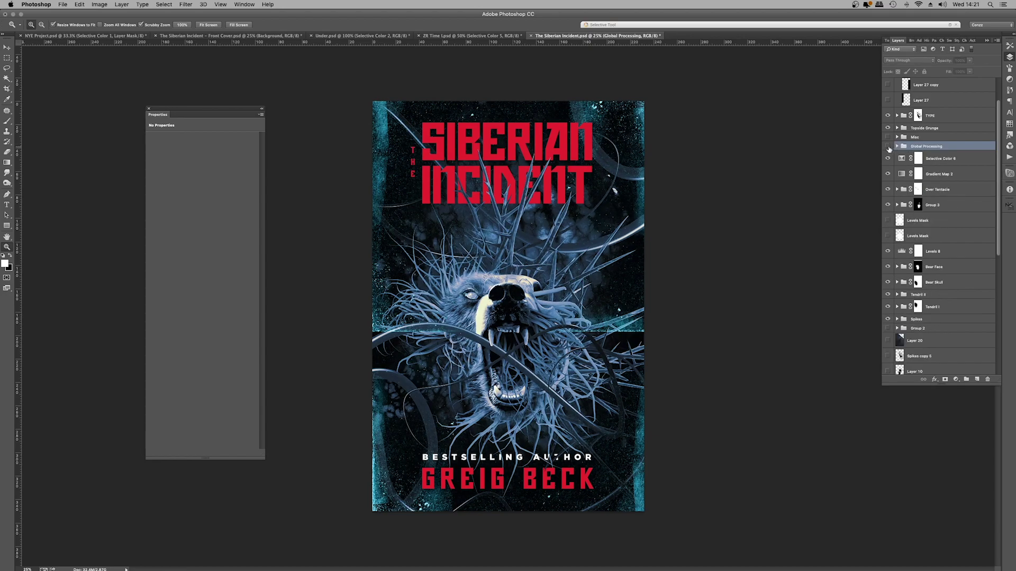
pyautogui.click(888, 146)
pyautogui.scroll(-1, 889, 148)
pyautogui.click(888, 143)
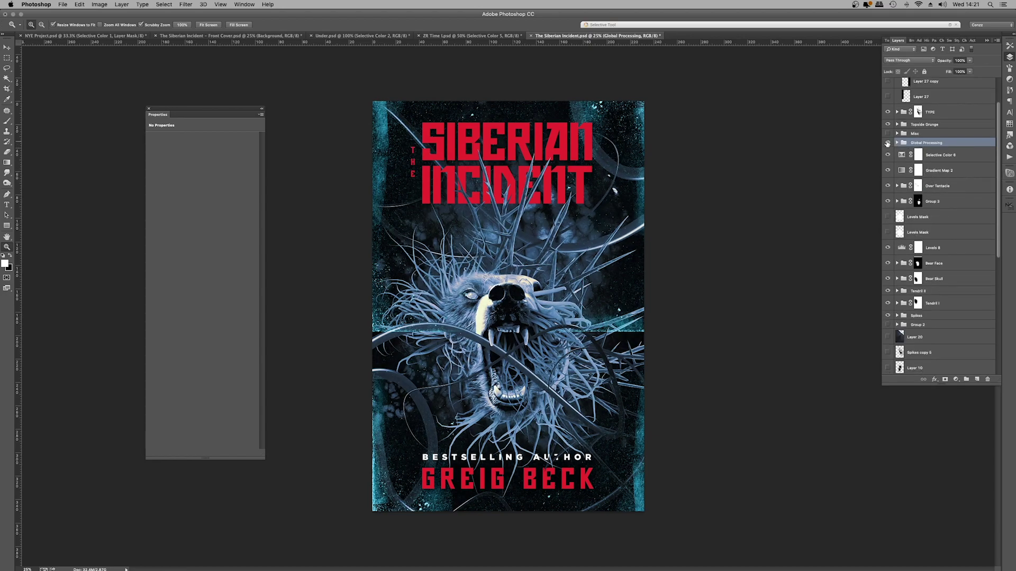
pyautogui.press('super+equal')
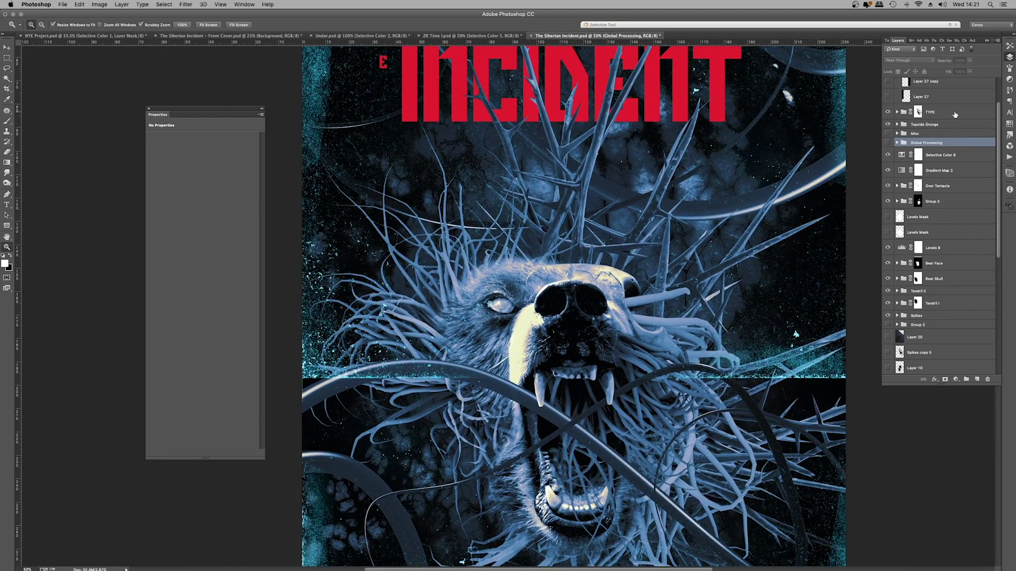
# - Toggle Selective Color 6 several times for a before/after, ending with it hidden
pyautogui.click(888, 155)
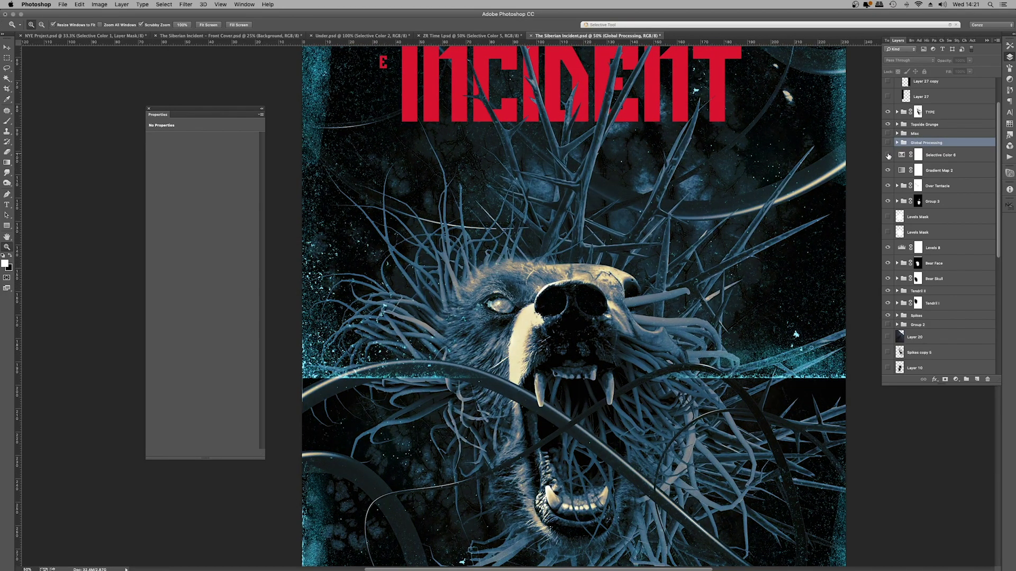
pyautogui.click(888, 155)
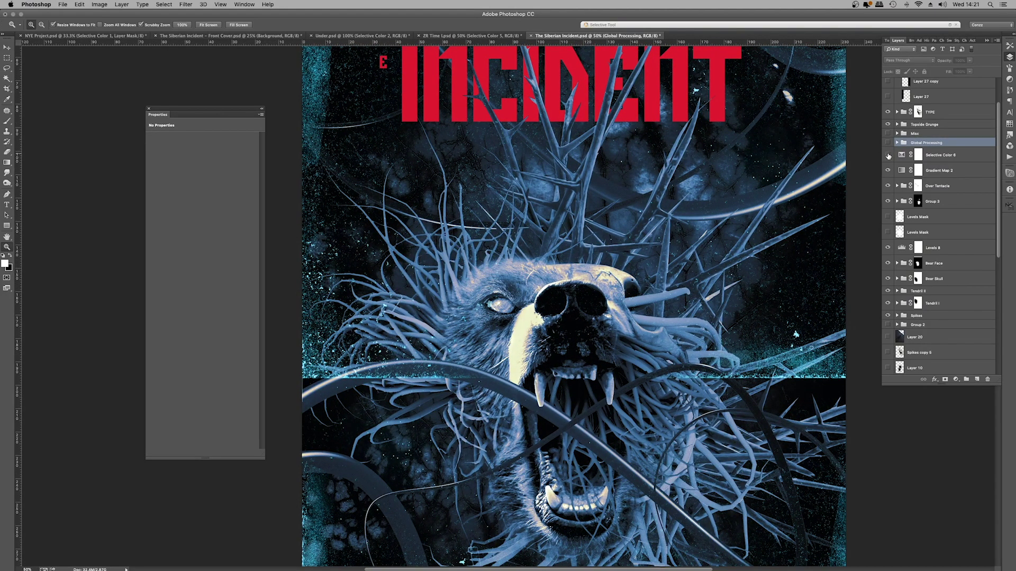
pyautogui.click(887, 155)
pyautogui.click(887, 155)
pyautogui.click(888, 155)
pyautogui.scroll(-5, 650, 223)
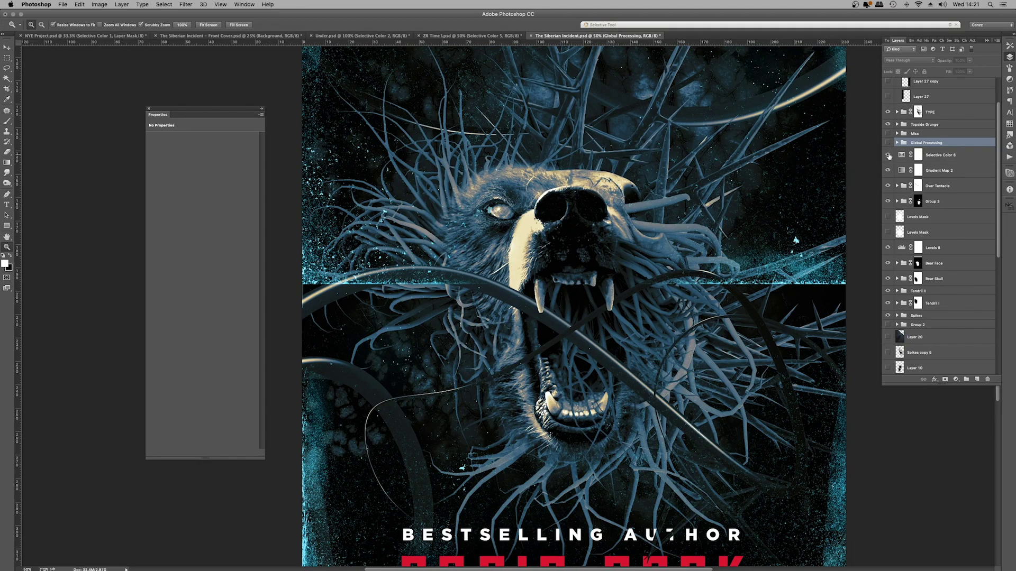
# - Turn Selective Color 6 back on and zoom the Siberian cover out to 16.7%
pyautogui.click(887, 155)
pyautogui.rightClick(632, 181)
pyautogui.click(666, 227)
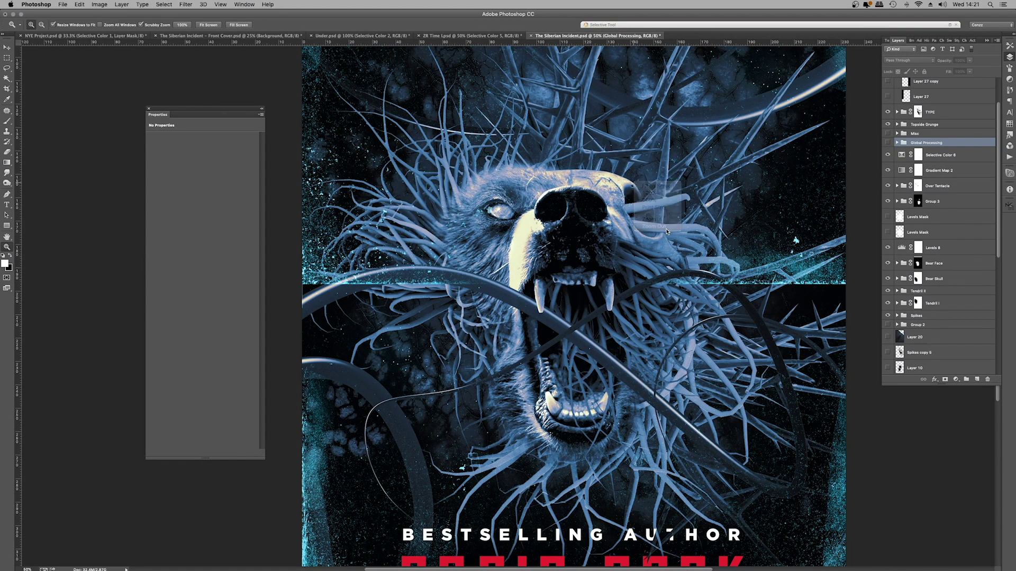
pyautogui.rightClick(556, 166)
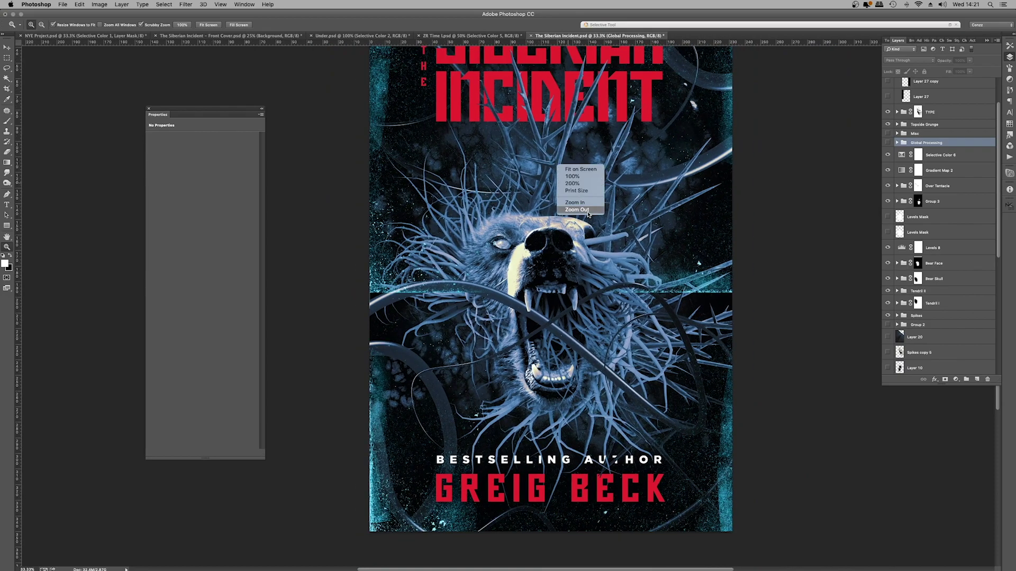
pyautogui.click(577, 210)
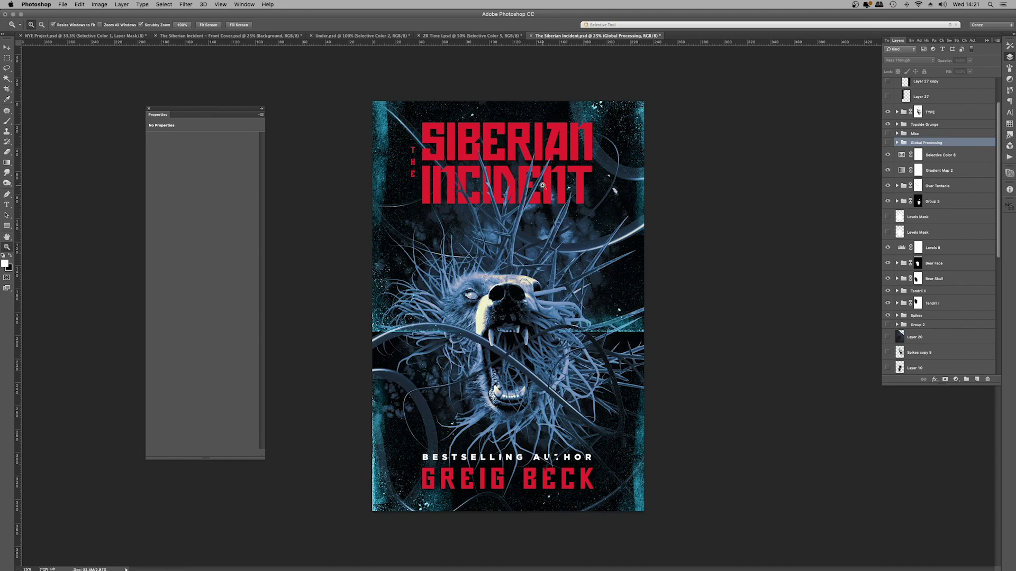
pyautogui.rightClick(530, 174)
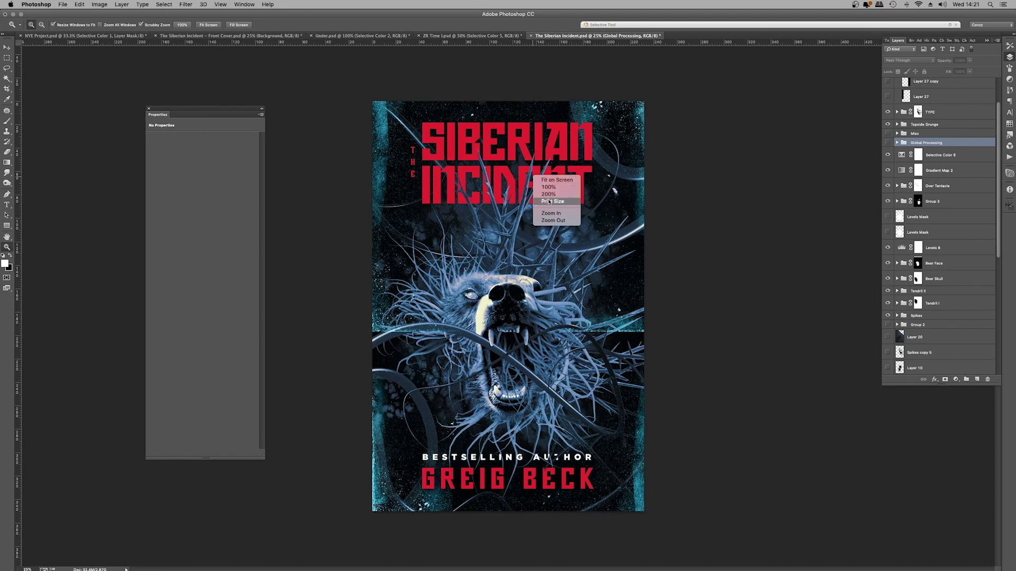
pyautogui.click(559, 218)
pyautogui.keyDown('alt'); pyautogui.click(559, 218); pyautogui.keyUp('alt')
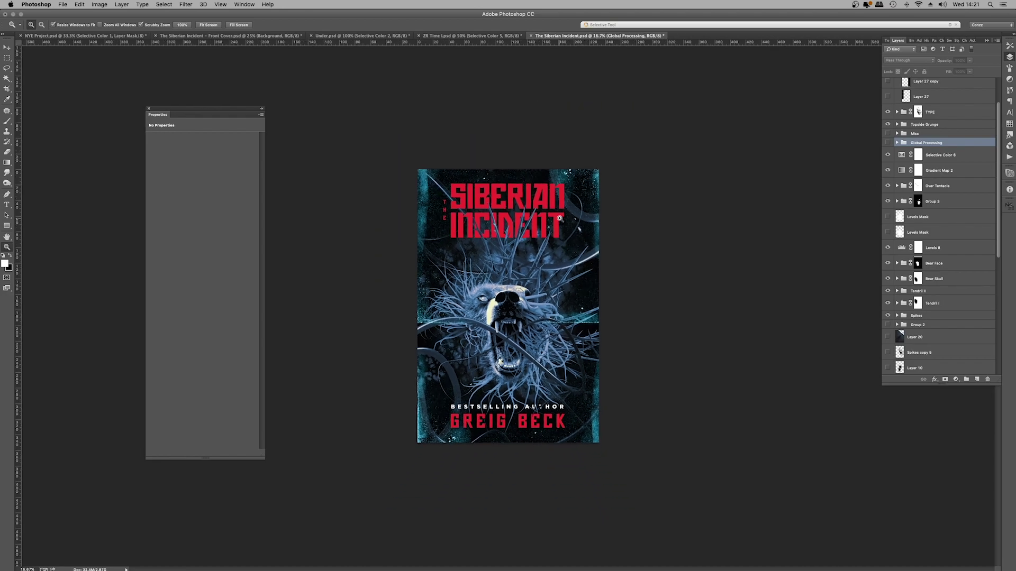